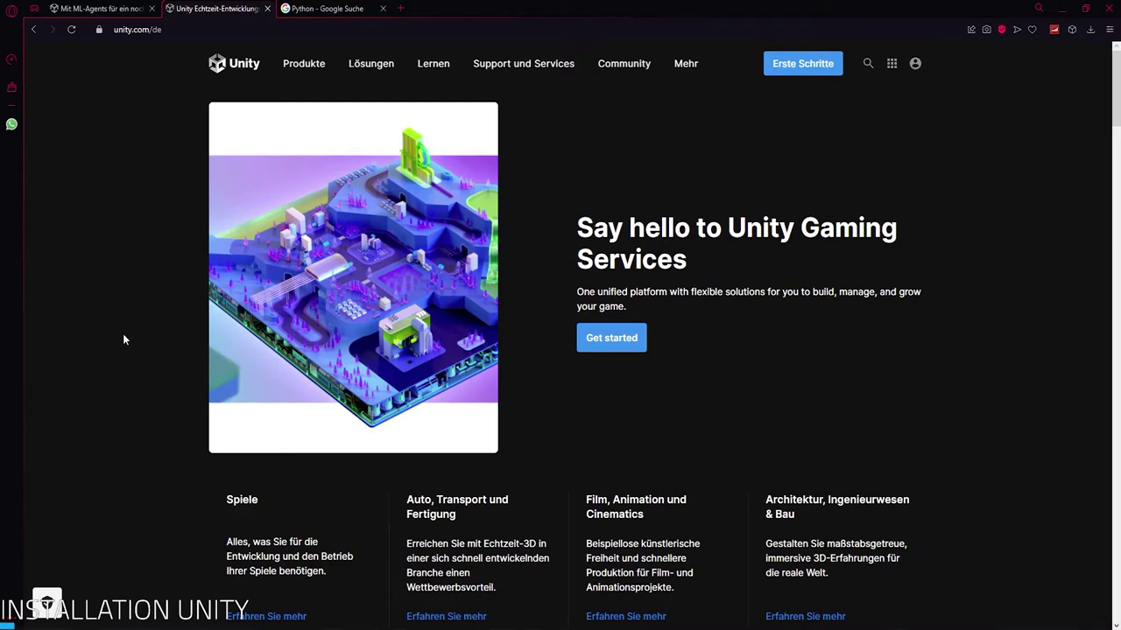
Step: Open the Produkte overview and scroll to Machine-Learning-Agents under Game Optimization
{"action": "mouse_move", "coordinate": [311, 70]}
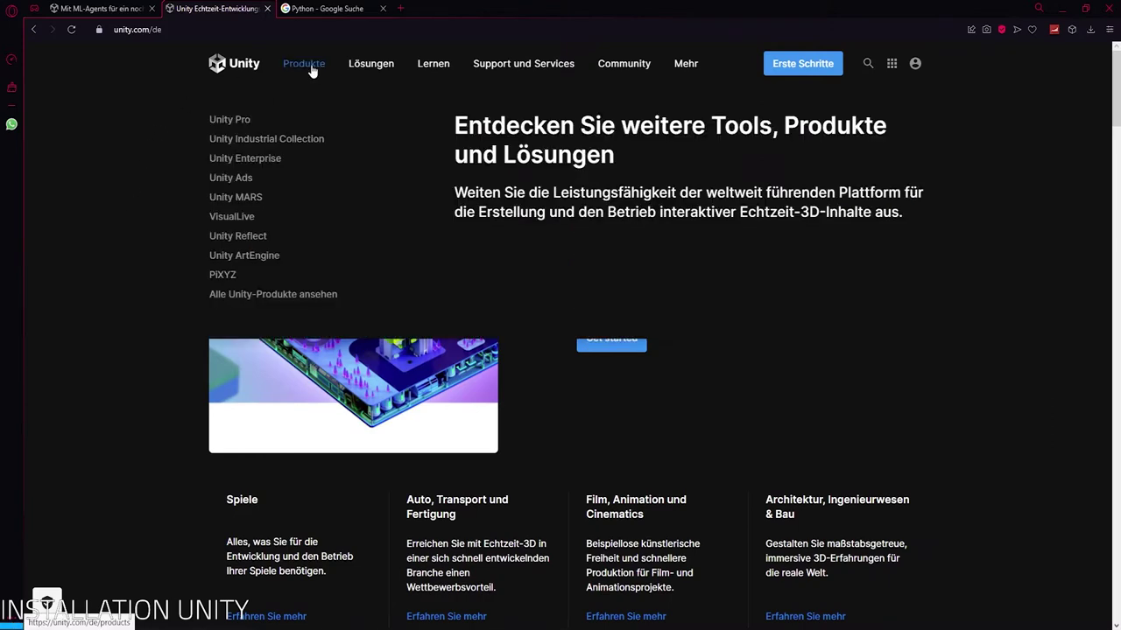
{"action": "left_click", "coordinate": [289, 296]}
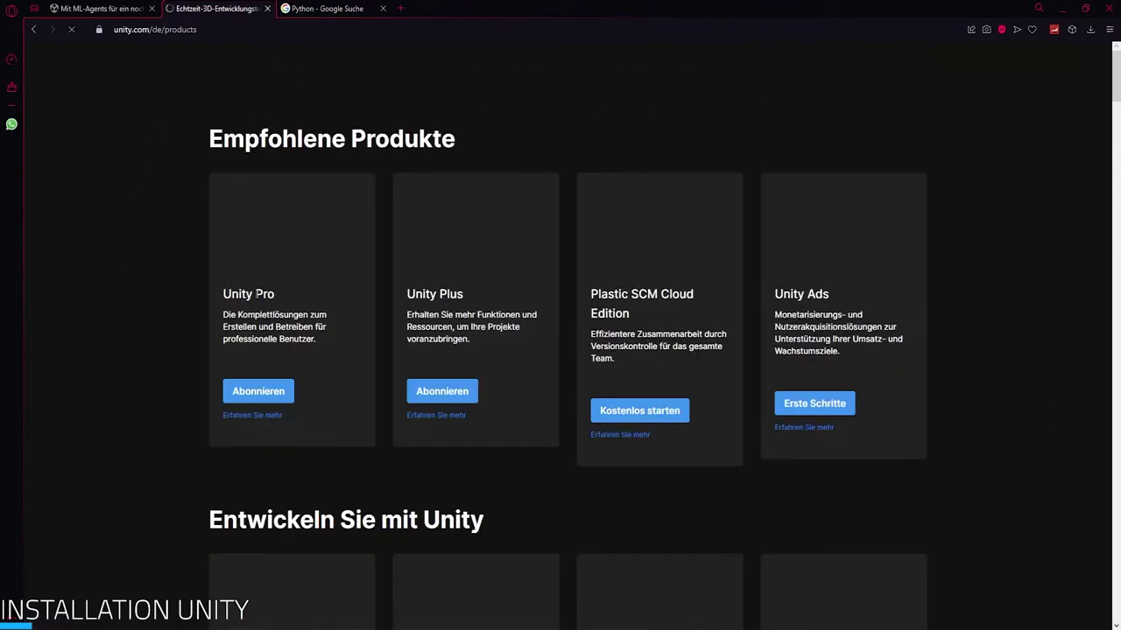
{"action": "scroll", "coordinate": [145, 210], "scroll_direction": "down", "scroll_amount": 3}
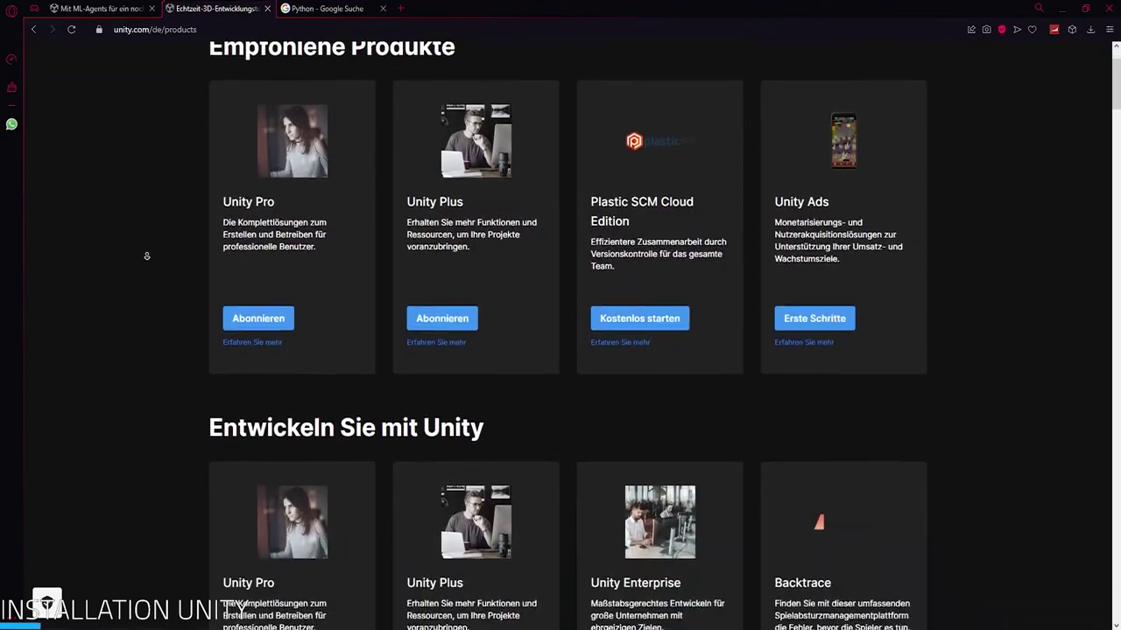
{"action": "scroll", "coordinate": [146, 256], "scroll_direction": "down", "scroll_amount": 2}
{"action": "scroll", "coordinate": [146, 256], "scroll_direction": "down", "scroll_amount": 2}
{"action": "scroll", "coordinate": [146, 256], "scroll_direction": "down", "scroll_amount": 2}
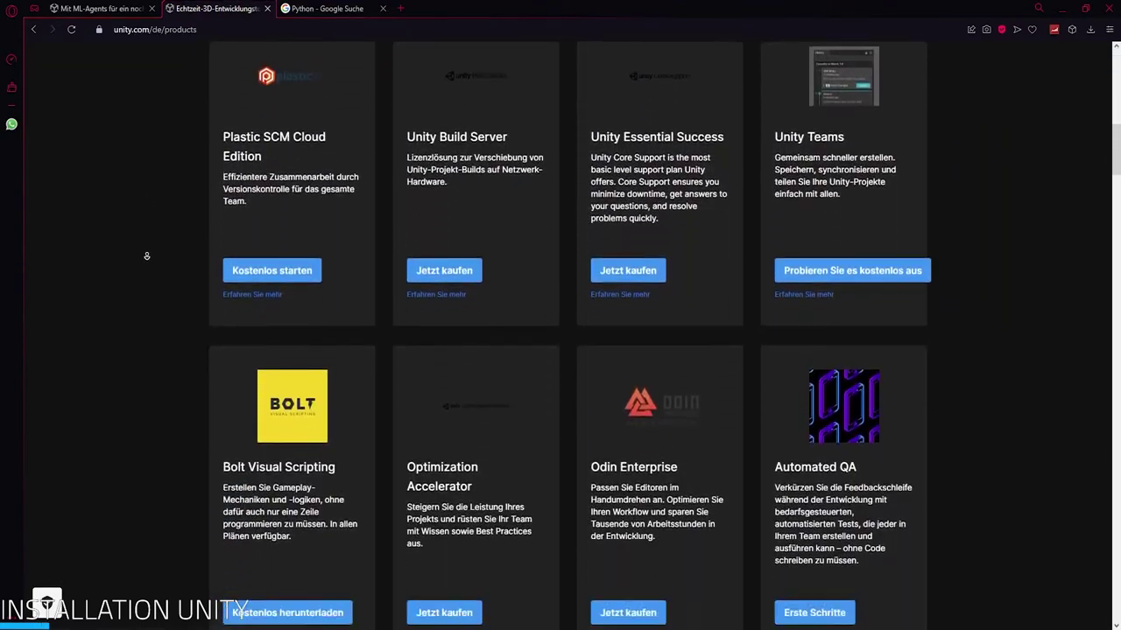
{"action": "scroll", "coordinate": [147, 255], "scroll_direction": "down", "scroll_amount": 2}
{"action": "scroll", "coordinate": [146, 255], "scroll_direction": "down", "scroll_amount": 2}
{"action": "scroll", "coordinate": [146, 256], "scroll_direction": "down", "scroll_amount": 2}
{"action": "scroll", "coordinate": [146, 256], "scroll_direction": "down", "scroll_amount": 2}
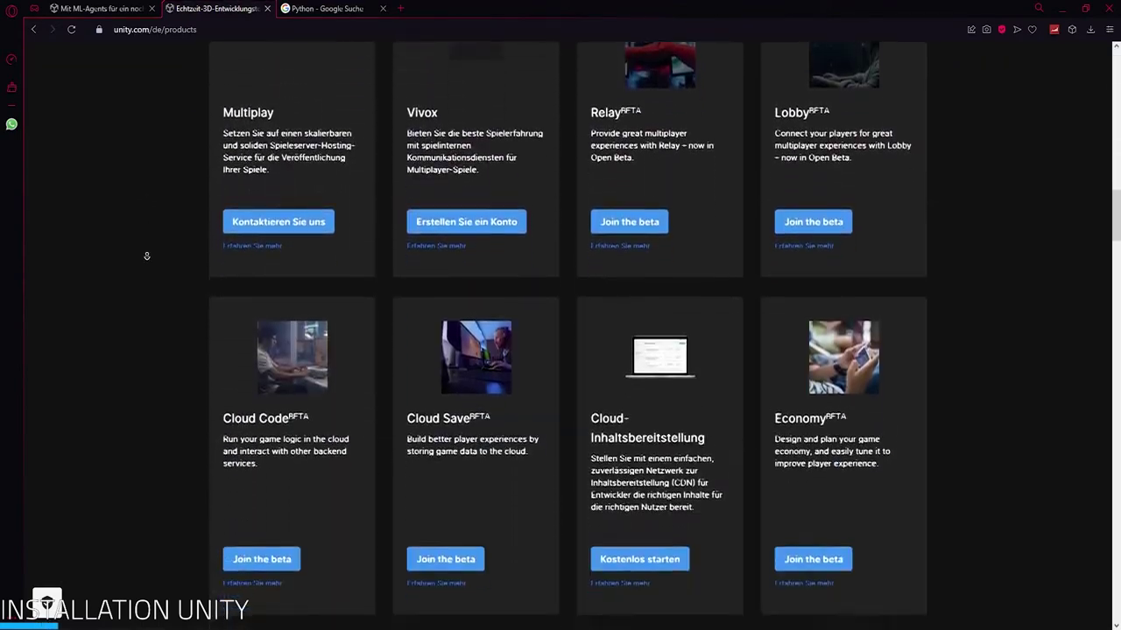
{"action": "scroll", "coordinate": [147, 256], "scroll_direction": "down", "scroll_amount": 2}
{"action": "scroll", "coordinate": [146, 255], "scroll_direction": "down", "scroll_amount": 2}
{"action": "scroll", "coordinate": [146, 256], "scroll_direction": "down", "scroll_amount": 2}
{"action": "scroll", "coordinate": [147, 255], "scroll_direction": "down", "scroll_amount": 2}
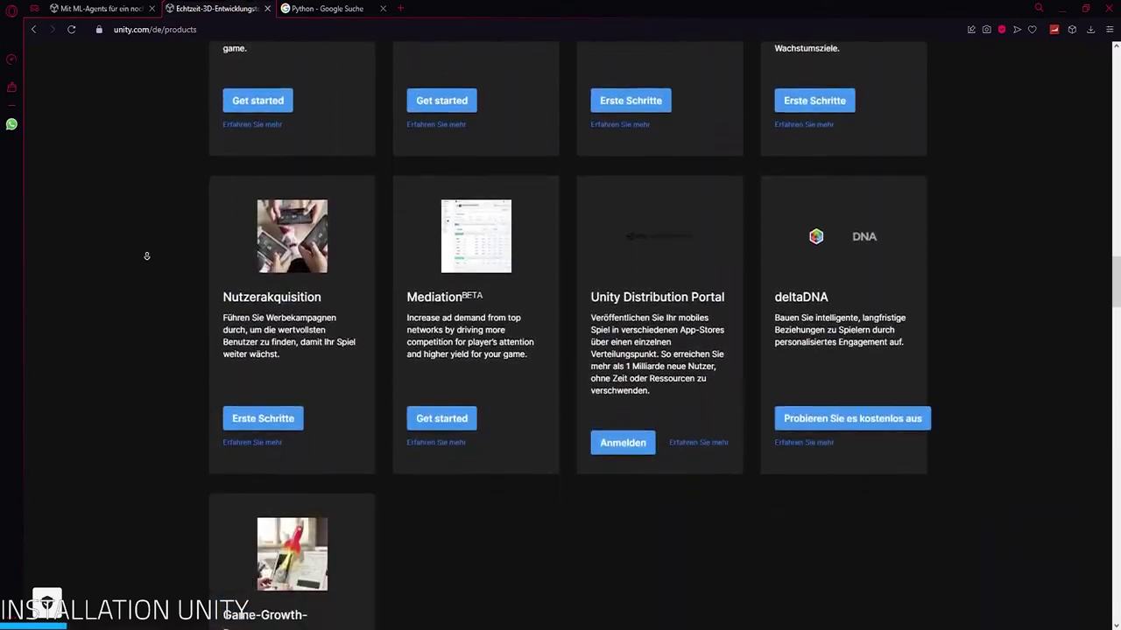
{"action": "scroll", "coordinate": [146, 256], "scroll_direction": "down", "scroll_amount": 2}
{"action": "scroll", "coordinate": [146, 256], "scroll_direction": "down", "scroll_amount": 2}
{"action": "scroll", "coordinate": [146, 256], "scroll_direction": "down", "scroll_amount": 2}
{"action": "scroll", "coordinate": [146, 256], "scroll_direction": "down", "scroll_amount": 2}
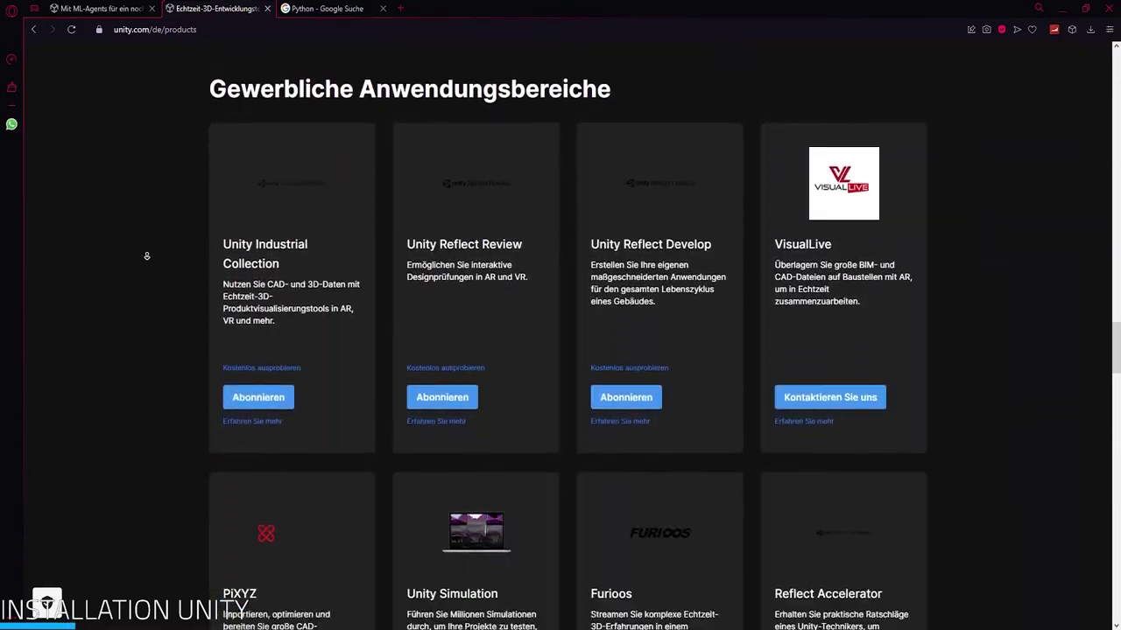
{"action": "scroll", "coordinate": [147, 255], "scroll_direction": "down", "scroll_amount": 2}
{"action": "scroll", "coordinate": [147, 256], "scroll_direction": "down", "scroll_amount": 2}
{"action": "scroll", "coordinate": [146, 256], "scroll_direction": "down", "scroll_amount": 2}
{"action": "scroll", "coordinate": [146, 256], "scroll_direction": "down", "scroll_amount": 2}
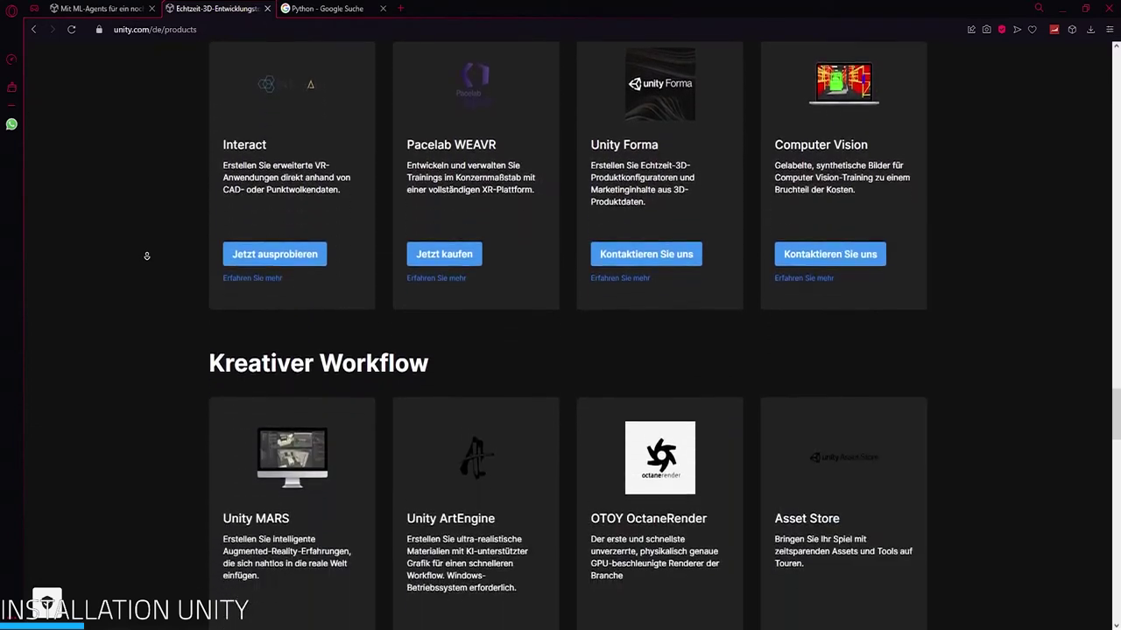
{"action": "scroll", "coordinate": [146, 256], "scroll_direction": "down", "scroll_amount": 2}
{"action": "scroll", "coordinate": [146, 256], "scroll_direction": "down", "scroll_amount": 3}
{"action": "scroll", "coordinate": [147, 258], "scroll_direction": "down", "scroll_amount": 2}
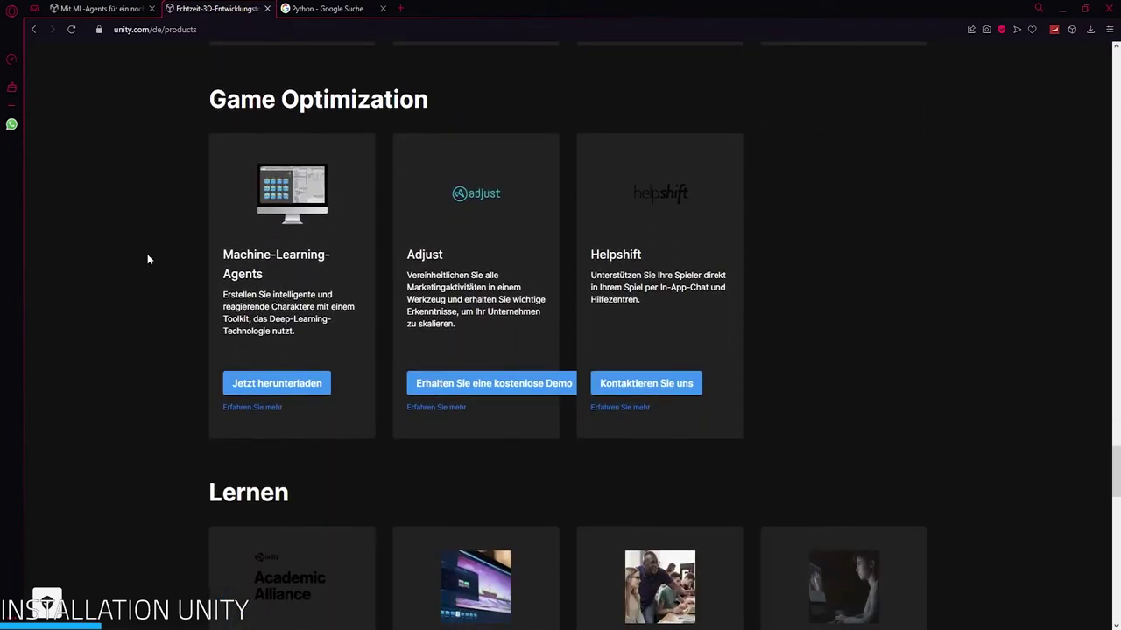
Step: Open the Machine-Learning-Agents product page via 'Erfahren Sie mehr' and read through it
{"action": "left_click", "coordinate": [254, 408]}
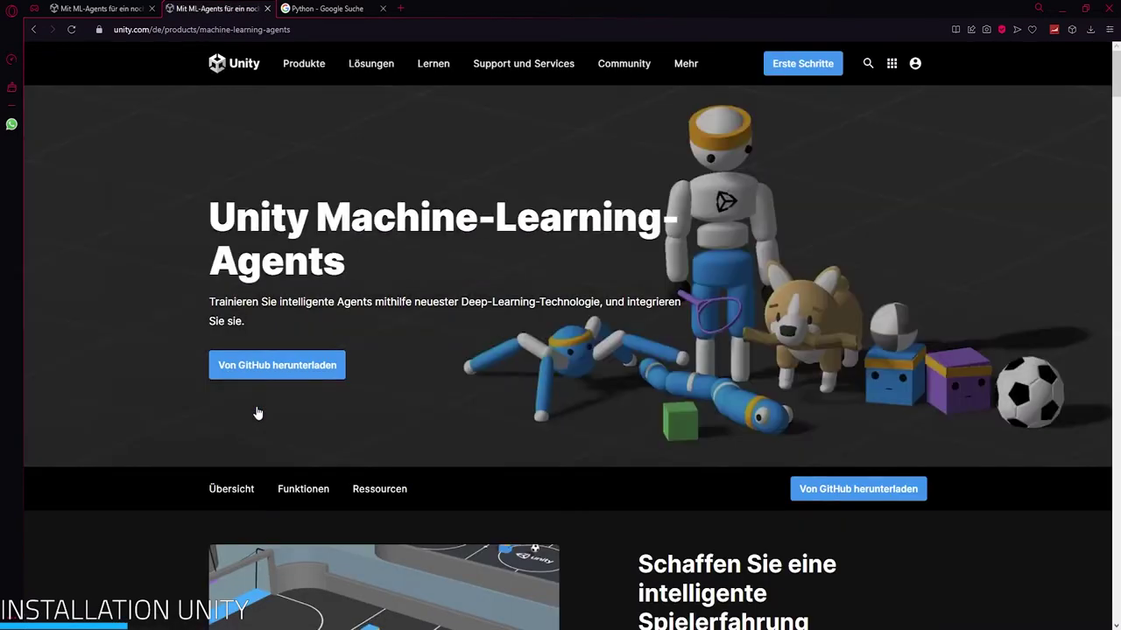
{"action": "scroll", "coordinate": [151, 383], "scroll_direction": "down", "scroll_amount": 3}
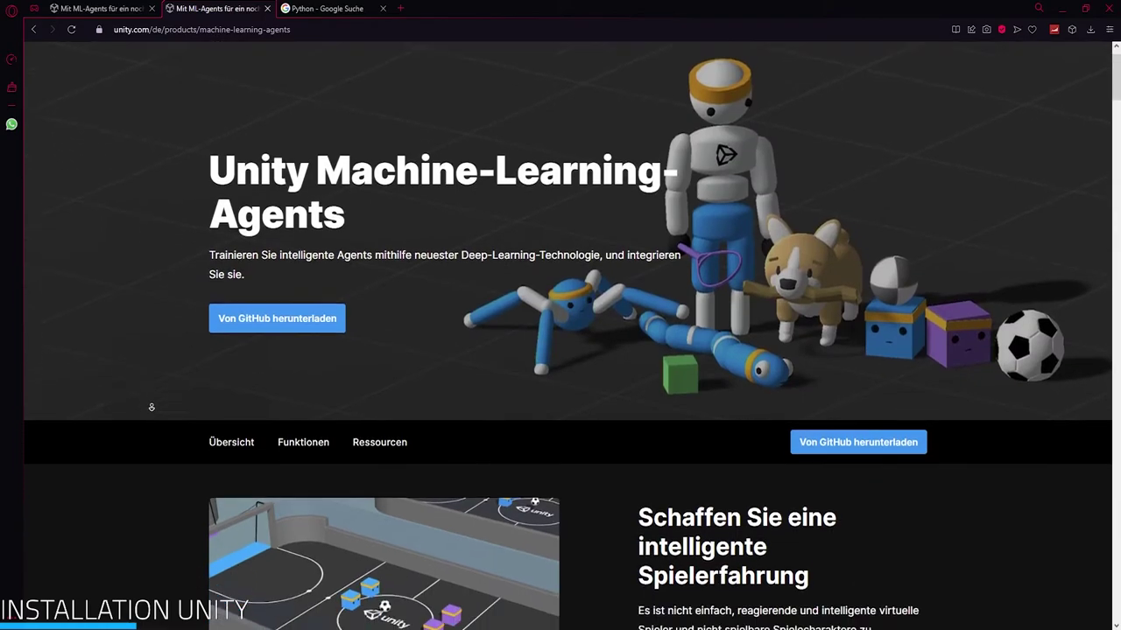
{"action": "scroll", "coordinate": [151, 407], "scroll_direction": "down", "scroll_amount": 1}
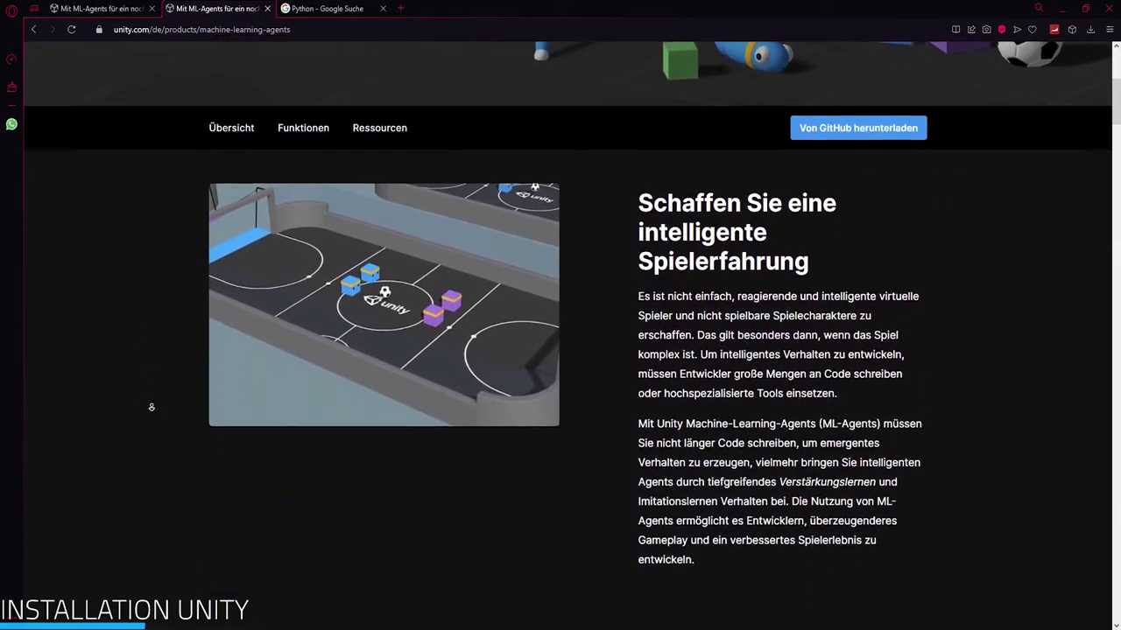
{"action": "scroll", "coordinate": [152, 407], "scroll_direction": "down", "scroll_amount": 2}
{"action": "scroll", "coordinate": [152, 407], "scroll_direction": "down", "scroll_amount": 1}
{"action": "scroll", "coordinate": [152, 407], "scroll_direction": "down", "scroll_amount": 1}
{"action": "scroll", "coordinate": [151, 407], "scroll_direction": "down", "scroll_amount": 1}
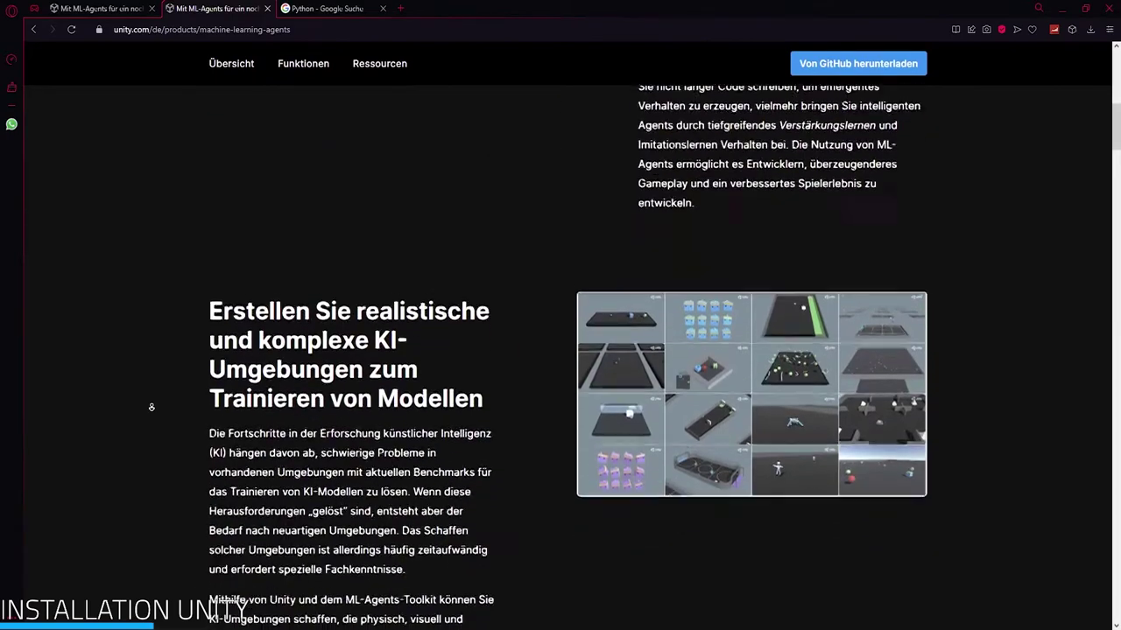
{"action": "scroll", "coordinate": [151, 407], "scroll_direction": "down", "scroll_amount": 1}
{"action": "scroll", "coordinate": [152, 407], "scroll_direction": "down", "scroll_amount": 1}
{"action": "scroll", "coordinate": [152, 407], "scroll_direction": "down", "scroll_amount": 1}
{"action": "scroll", "coordinate": [152, 407], "scroll_direction": "down", "scroll_amount": 1}
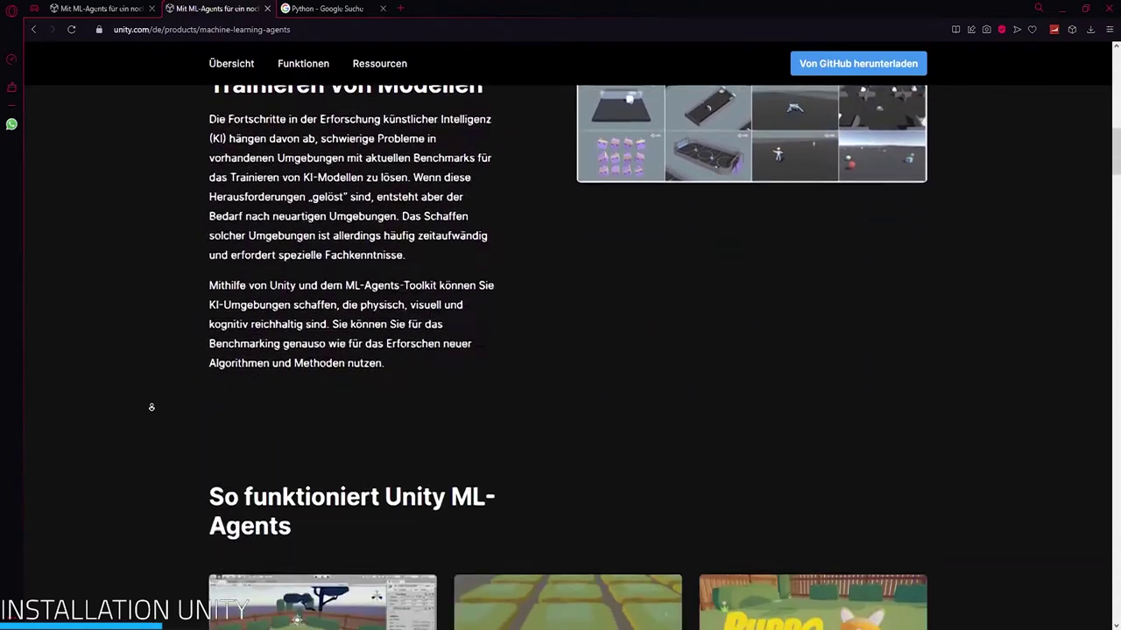
{"action": "scroll", "coordinate": [151, 407], "scroll_direction": "down", "scroll_amount": 1}
{"action": "scroll", "coordinate": [151, 407], "scroll_direction": "down", "scroll_amount": 1}
{"action": "scroll", "coordinate": [151, 407], "scroll_direction": "down", "scroll_amount": 1}
{"action": "scroll", "coordinate": [151, 407], "scroll_direction": "down", "scroll_amount": 1}
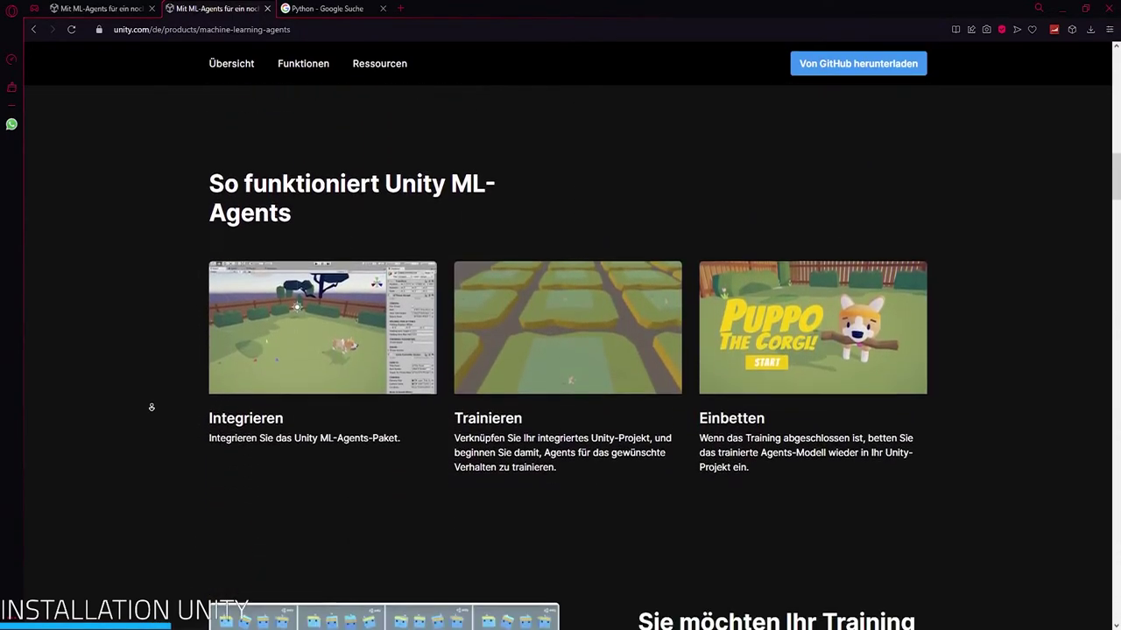
{"action": "scroll", "coordinate": [152, 408], "scroll_direction": "down", "scroll_amount": 1}
{"action": "scroll", "coordinate": [151, 407], "scroll_direction": "down", "scroll_amount": 1}
{"action": "scroll", "coordinate": [151, 407], "scroll_direction": "down", "scroll_amount": 1}
{"action": "scroll", "coordinate": [151, 407], "scroll_direction": "down", "scroll_amount": 1}
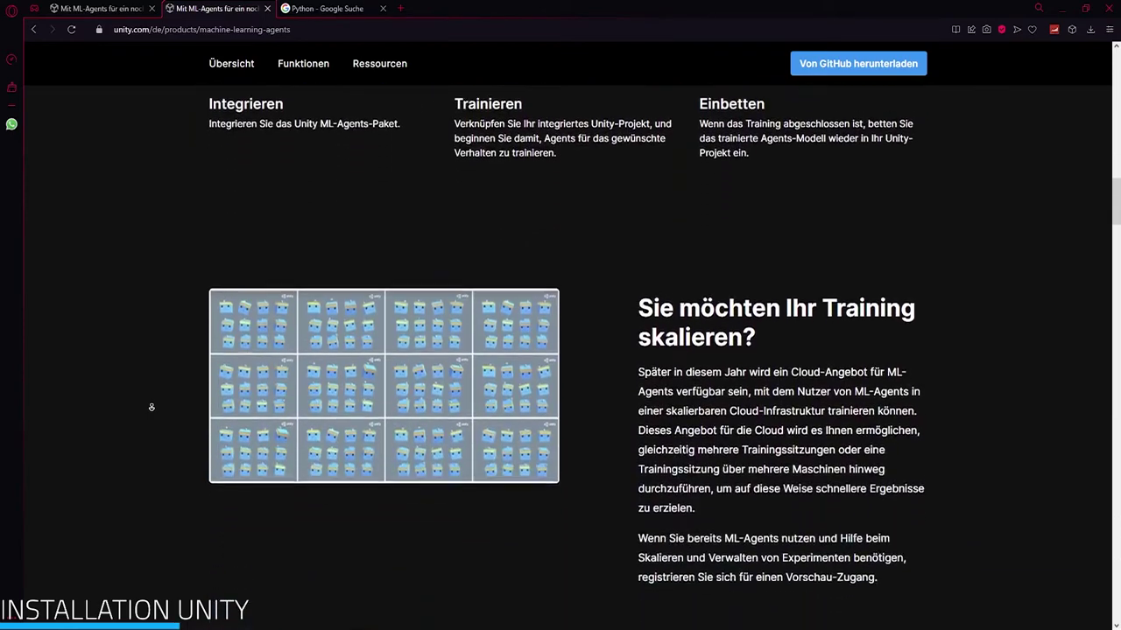
{"action": "scroll", "coordinate": [151, 407], "scroll_direction": "down", "scroll_amount": 1}
{"action": "scroll", "coordinate": [151, 407], "scroll_direction": "down", "scroll_amount": 1}
{"action": "scroll", "coordinate": [152, 407], "scroll_direction": "down", "scroll_amount": 1}
{"action": "scroll", "coordinate": [151, 407], "scroll_direction": "down", "scroll_amount": 1}
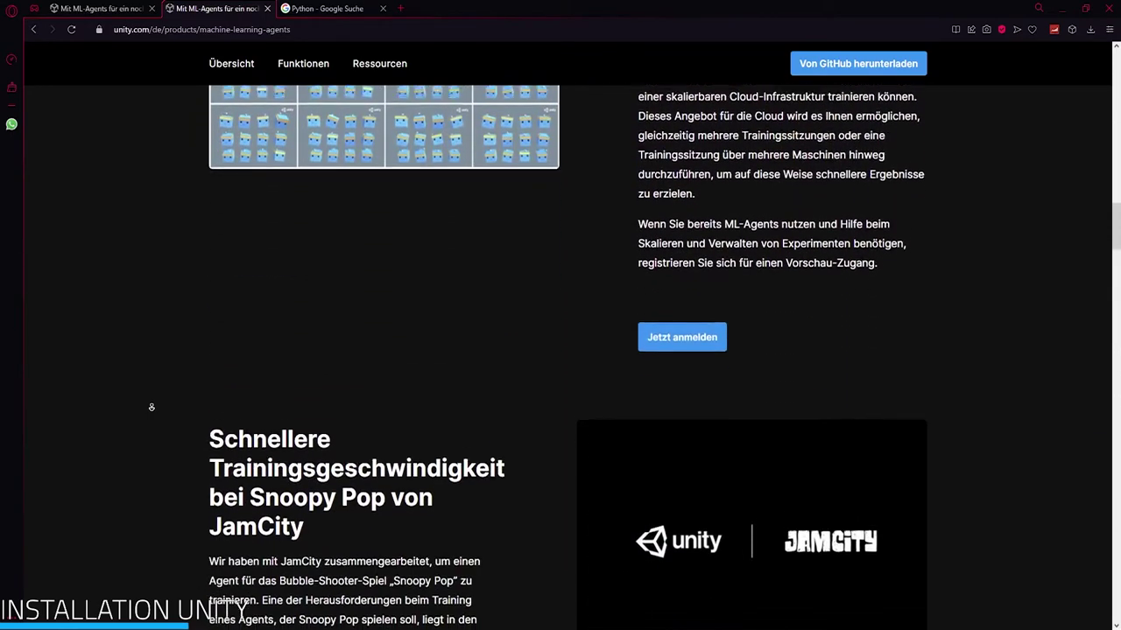
{"action": "scroll", "coordinate": [151, 407], "scroll_direction": "down", "scroll_amount": 1}
{"action": "scroll", "coordinate": [151, 408], "scroll_direction": "down", "scroll_amount": 1}
{"action": "scroll", "coordinate": [152, 407], "scroll_direction": "down", "scroll_amount": 1}
{"action": "scroll", "coordinate": [152, 407], "scroll_direction": "down", "scroll_amount": 1}
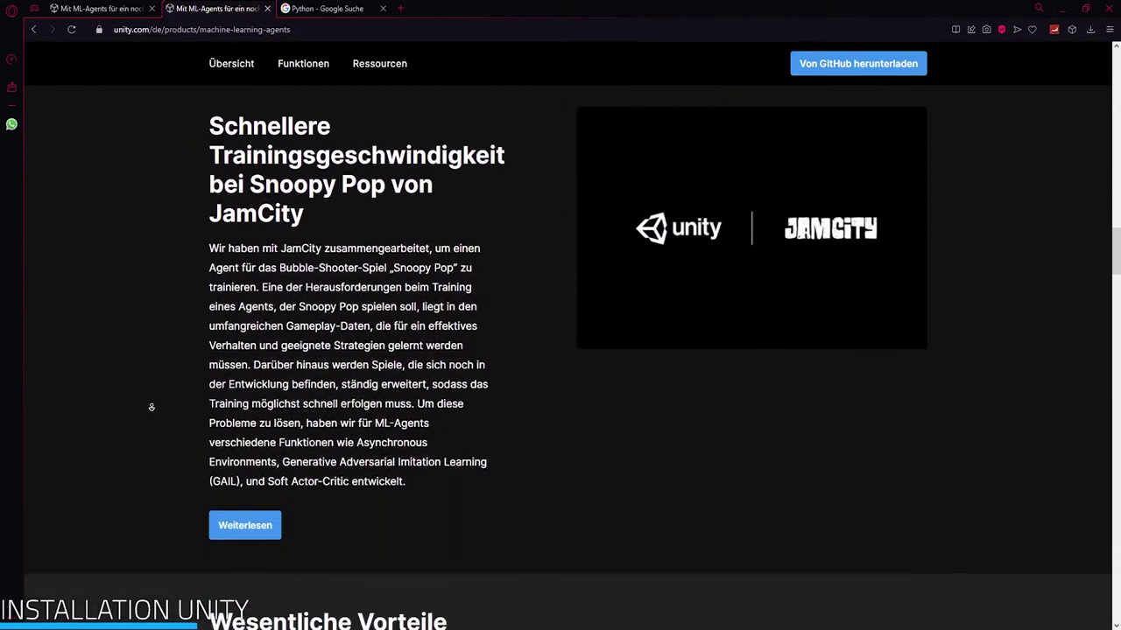
{"action": "scroll", "coordinate": [151, 407], "scroll_direction": "down", "scroll_amount": 1}
{"action": "scroll", "coordinate": [152, 407], "scroll_direction": "down", "scroll_amount": 1}
{"action": "scroll", "coordinate": [152, 407], "scroll_direction": "down", "scroll_amount": 1}
{"action": "scroll", "coordinate": [152, 407], "scroll_direction": "down", "scroll_amount": 1}
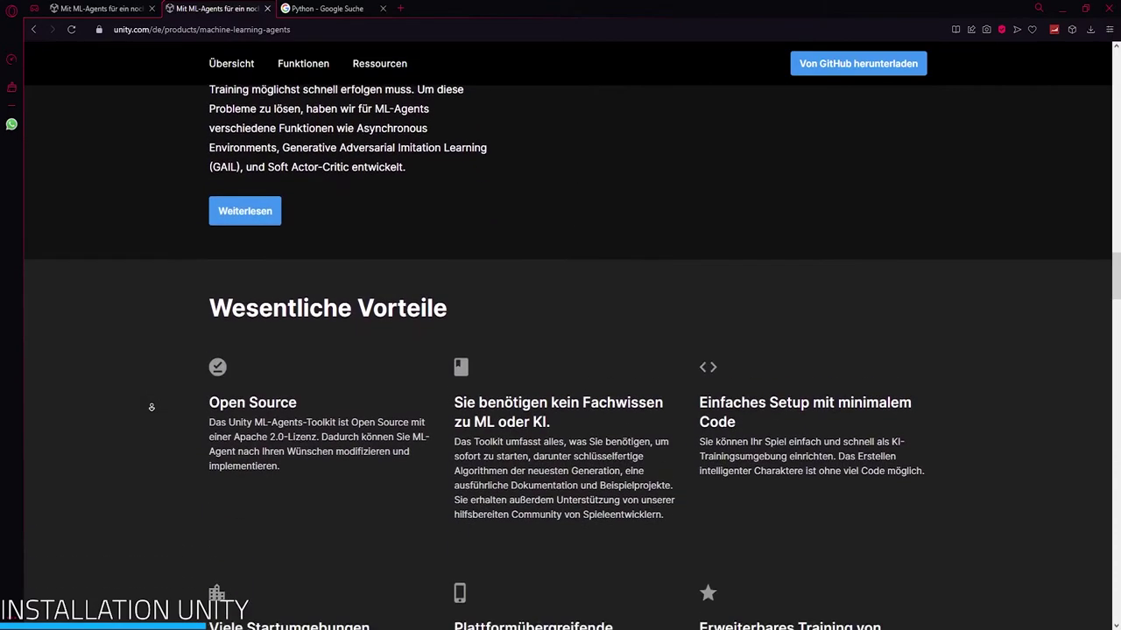
{"action": "scroll", "coordinate": [151, 407], "scroll_direction": "down", "scroll_amount": 1}
{"action": "scroll", "coordinate": [152, 407], "scroll_direction": "down", "scroll_amount": 1}
{"action": "scroll", "coordinate": [152, 408], "scroll_direction": "down", "scroll_amount": 1}
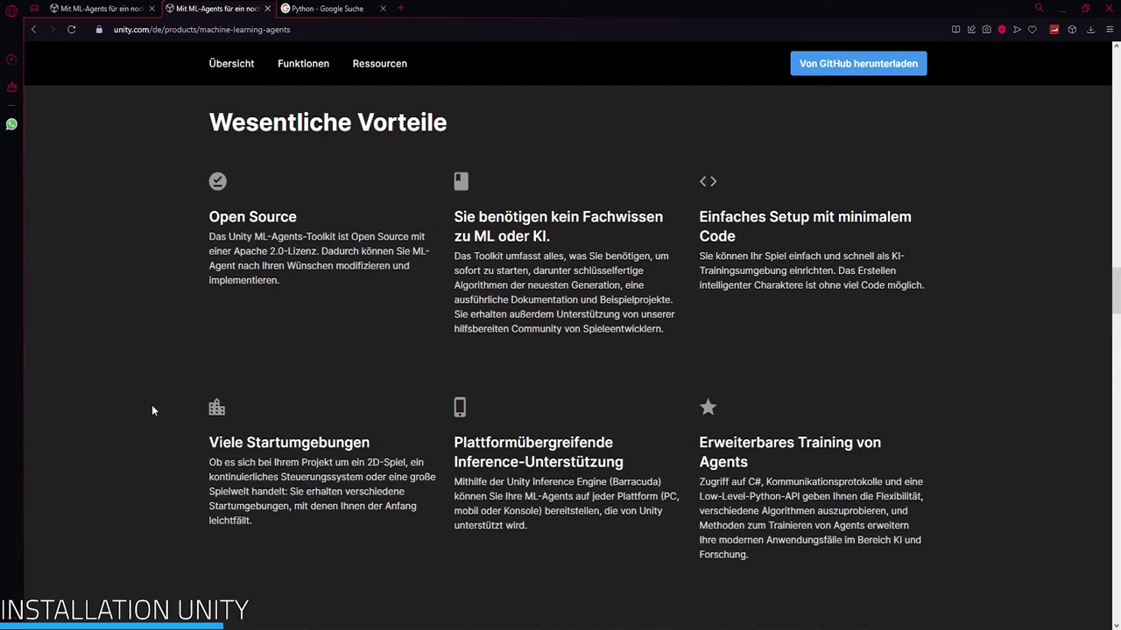
Step: Follow 'Von GitHub herunterladen' to the Unity-Technologies/ml-agents repository
{"action": "middle_click", "coordinate": [151, 407]}
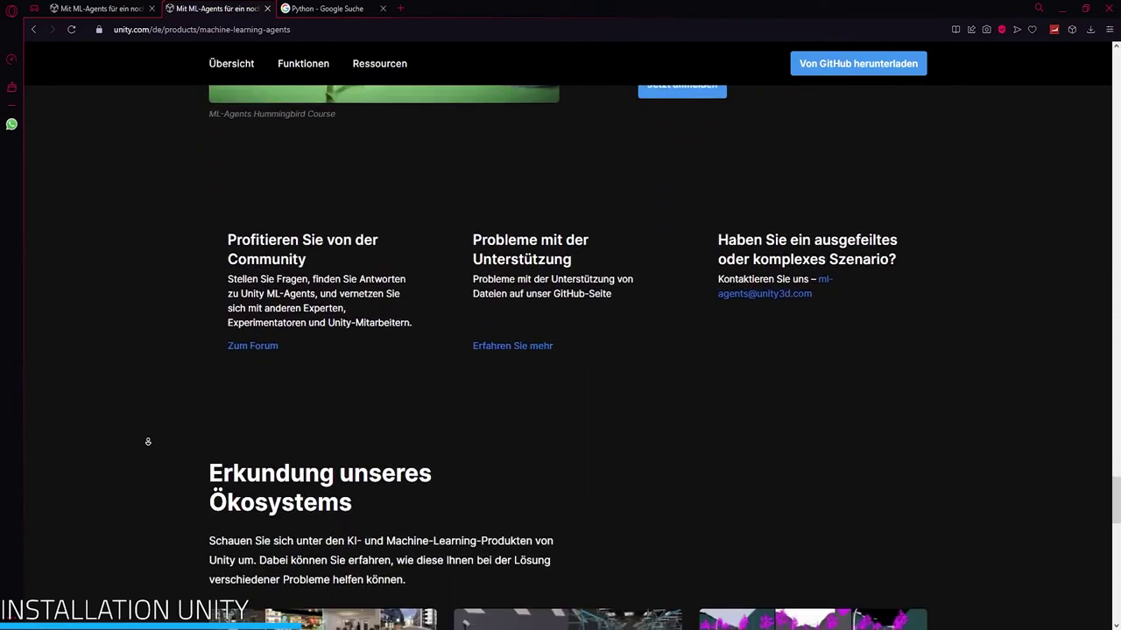
{"action": "middle_click", "coordinate": [148, 446]}
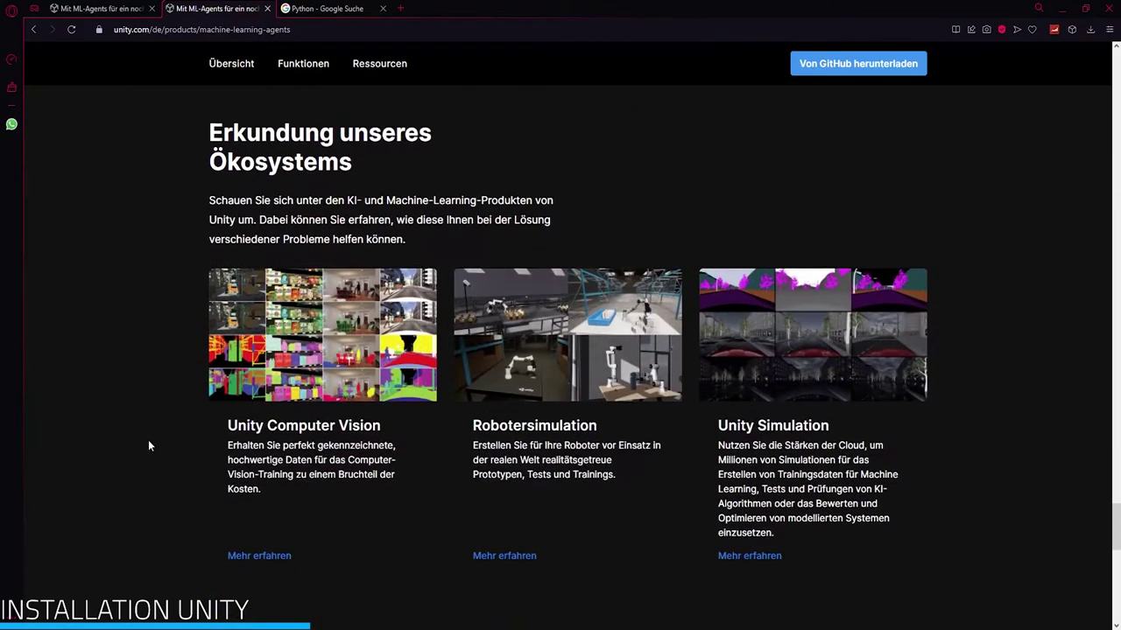
{"action": "middle_click", "coordinate": [147, 446]}
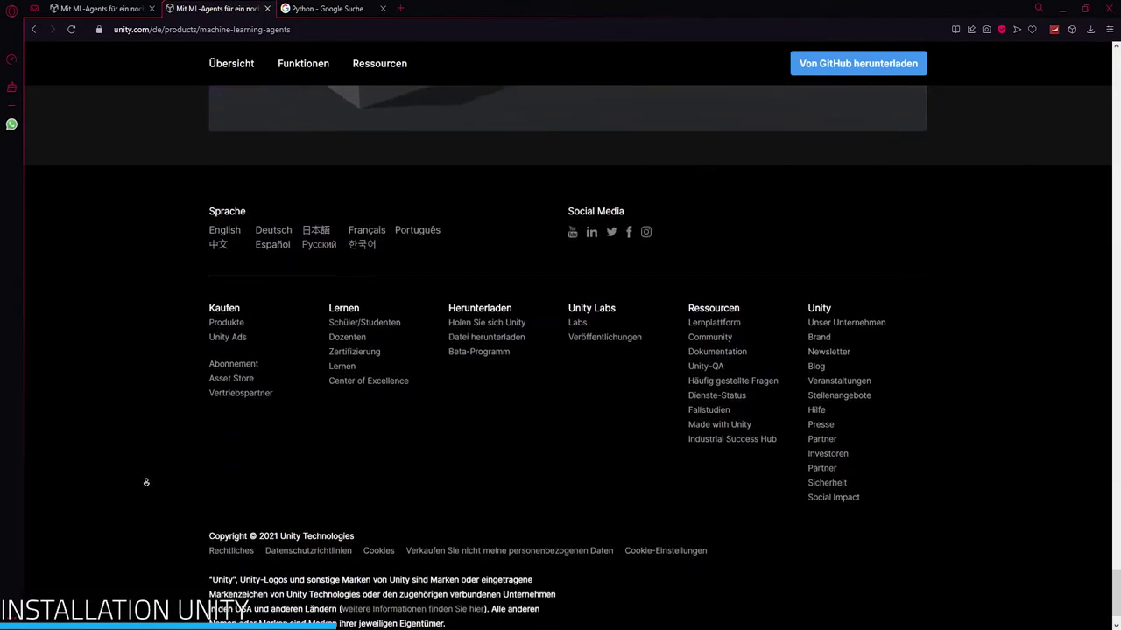
{"action": "scroll", "coordinate": [1119, 528], "scroll_direction": "up", "scroll_amount": 20}
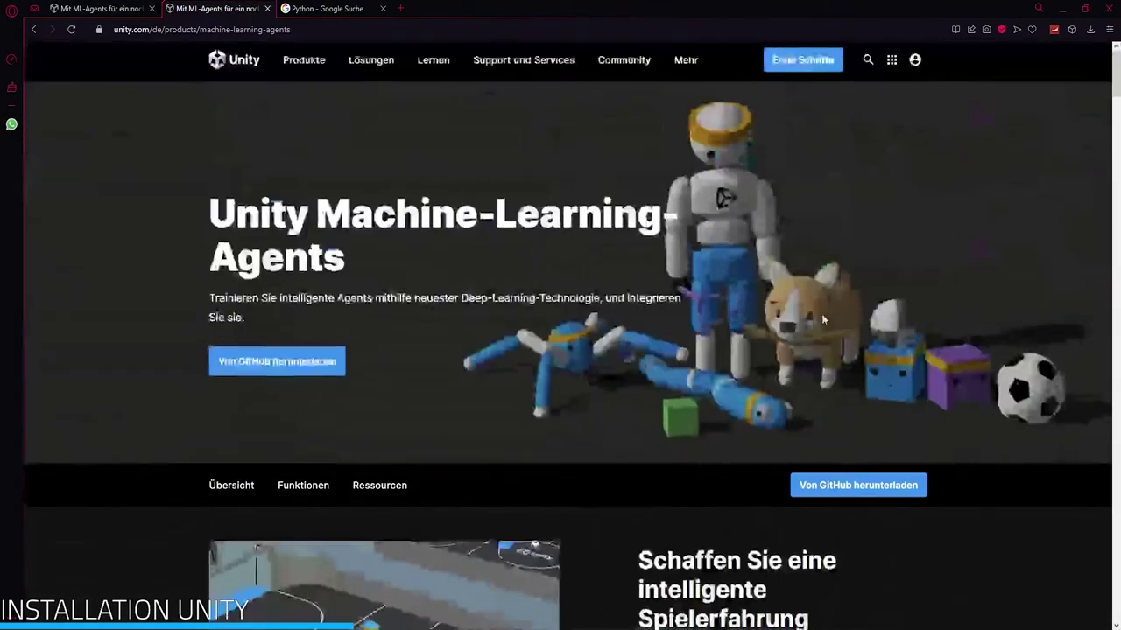
{"action": "scroll", "coordinate": [821, 313], "scroll_direction": "down", "scroll_amount": 3}
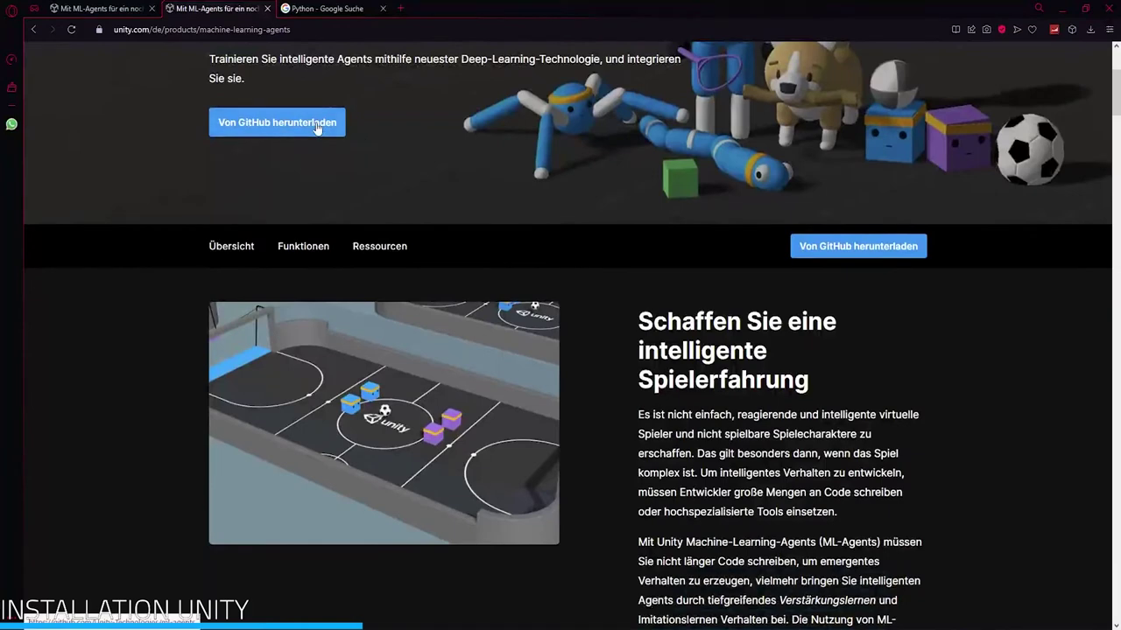
{"action": "scroll", "coordinate": [314, 188], "scroll_direction": "up", "scroll_amount": 3}
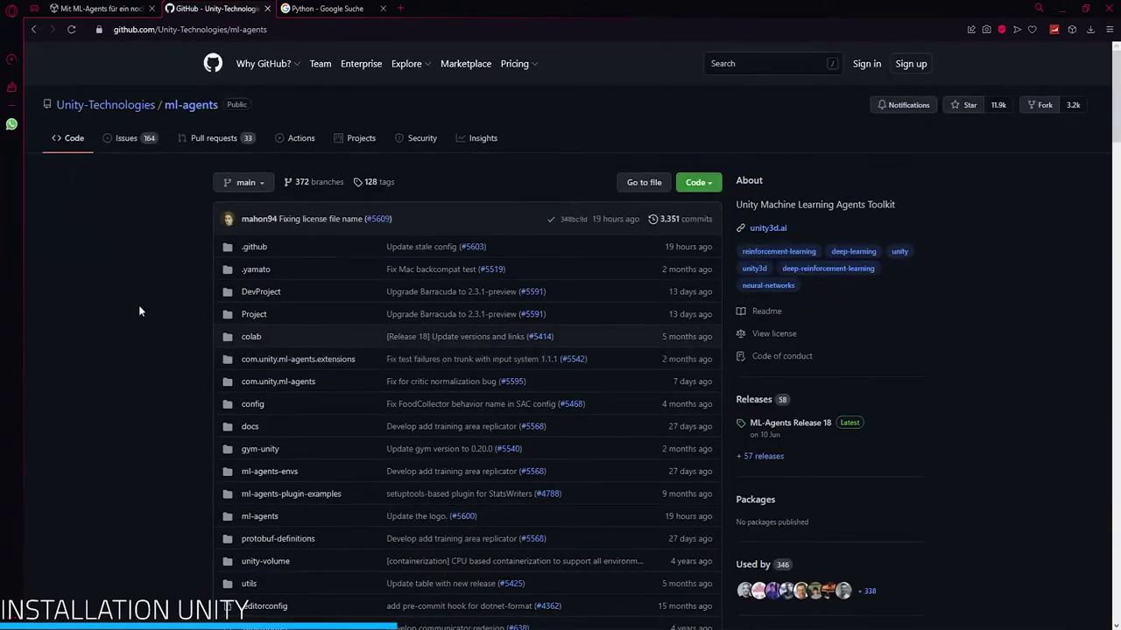
Step: Download the ml-agents repository as ml-agents-main.zip
{"action": "left_click", "coordinate": [712, 189]}
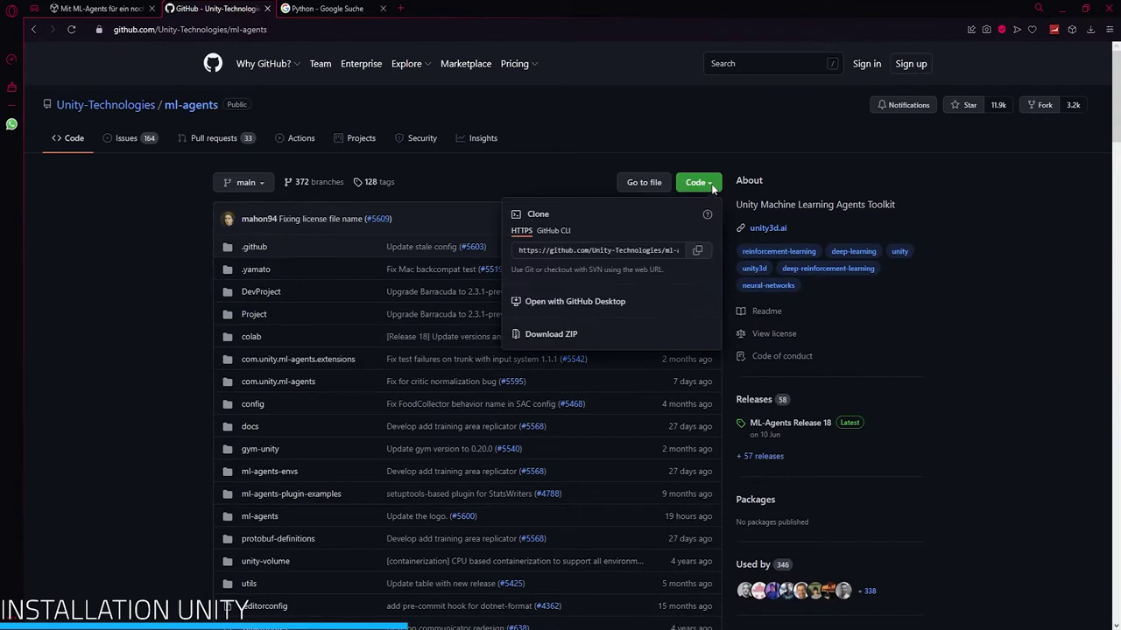
{"action": "left_click", "coordinate": [545, 340]}
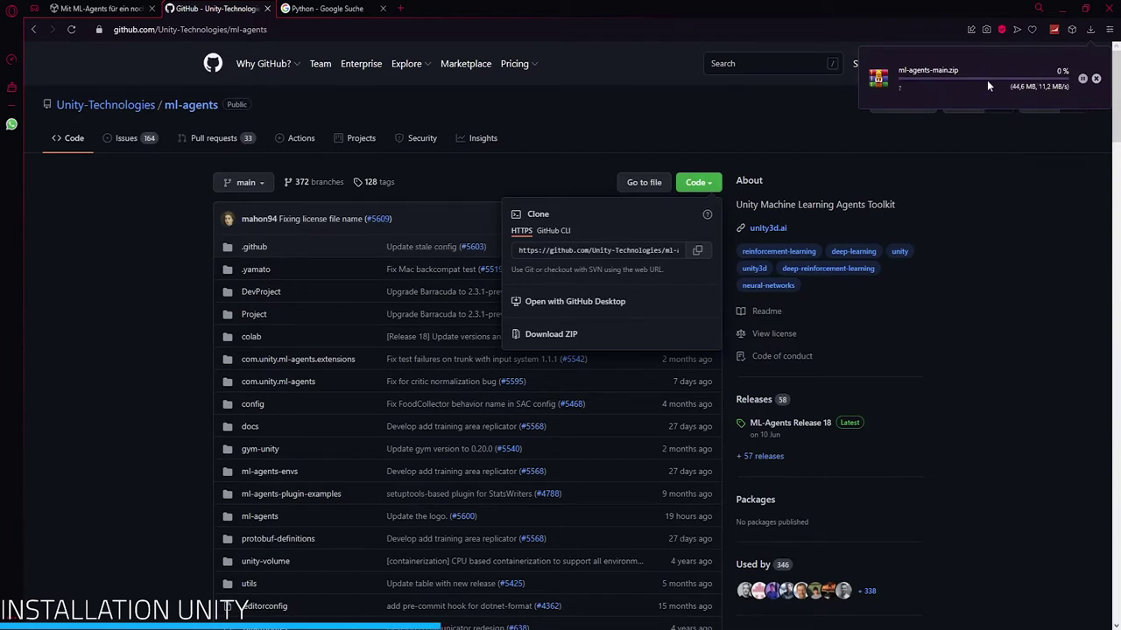
{"action": "key", "text": "Escape"}
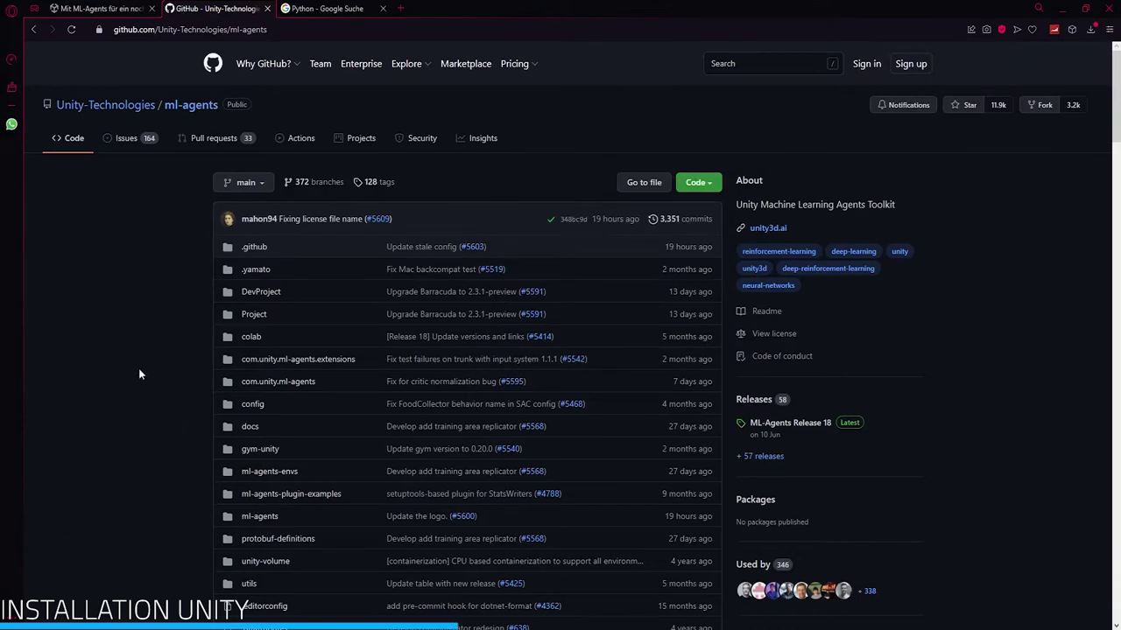
Step: Scroll the README down to the releases table showing Release 18 (June 9, 2021)
{"action": "scroll", "coordinate": [119, 273], "scroll_direction": "down", "scroll_amount": 10}
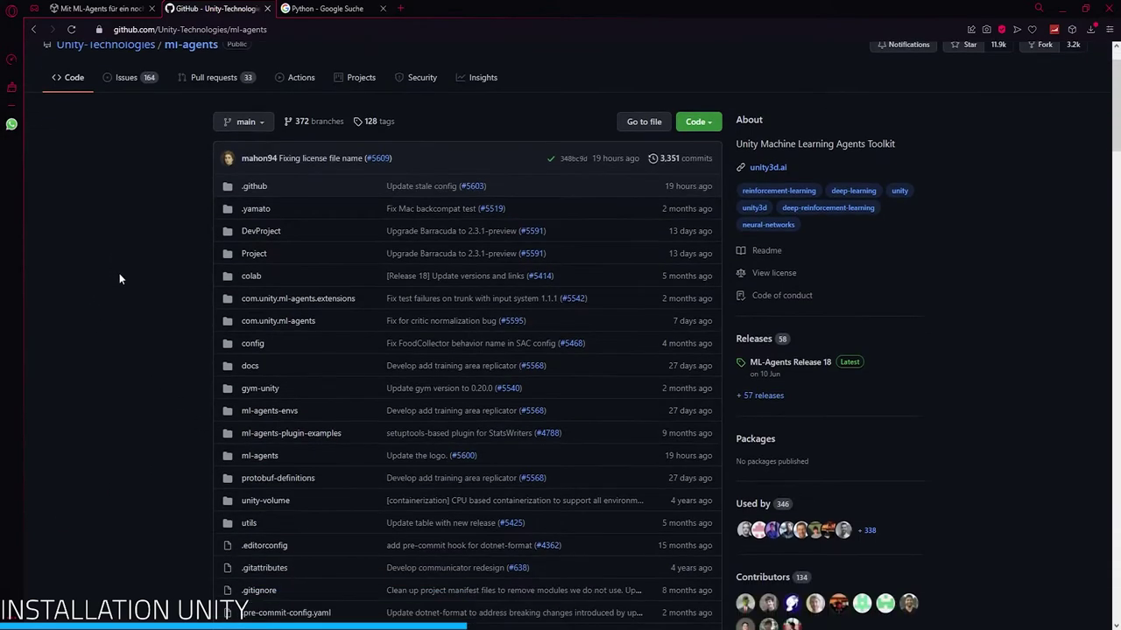
{"action": "scroll", "coordinate": [120, 279], "scroll_direction": "down", "scroll_amount": 5}
{"action": "scroll", "coordinate": [120, 279], "scroll_direction": "down", "scroll_amount": 3}
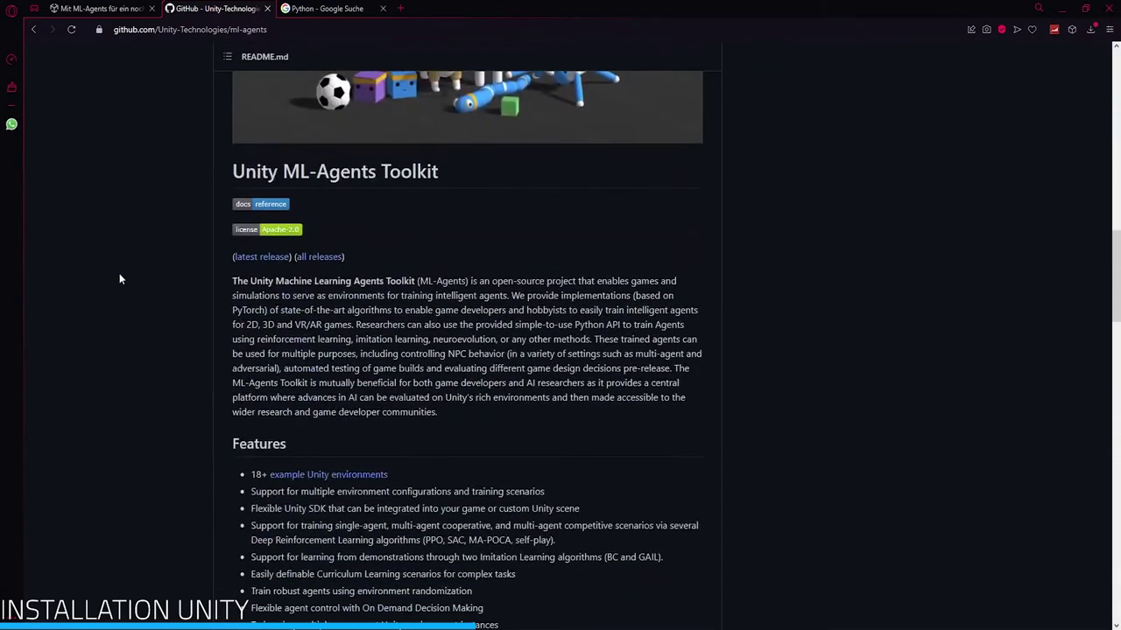
{"action": "scroll", "coordinate": [120, 278], "scroll_direction": "down", "scroll_amount": 2}
{"action": "scroll", "coordinate": [120, 279], "scroll_direction": "down", "scroll_amount": 5}
{"action": "scroll", "coordinate": [120, 279], "scroll_direction": "down", "scroll_amount": 4}
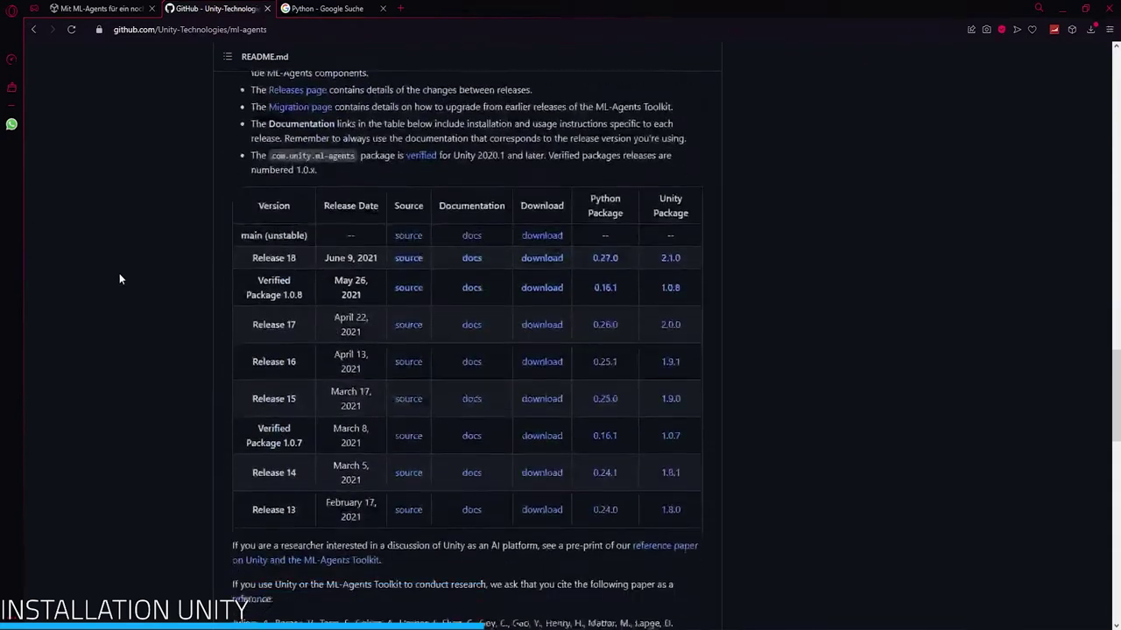
{"action": "scroll", "coordinate": [120, 278], "scroll_direction": "up", "scroll_amount": 2}
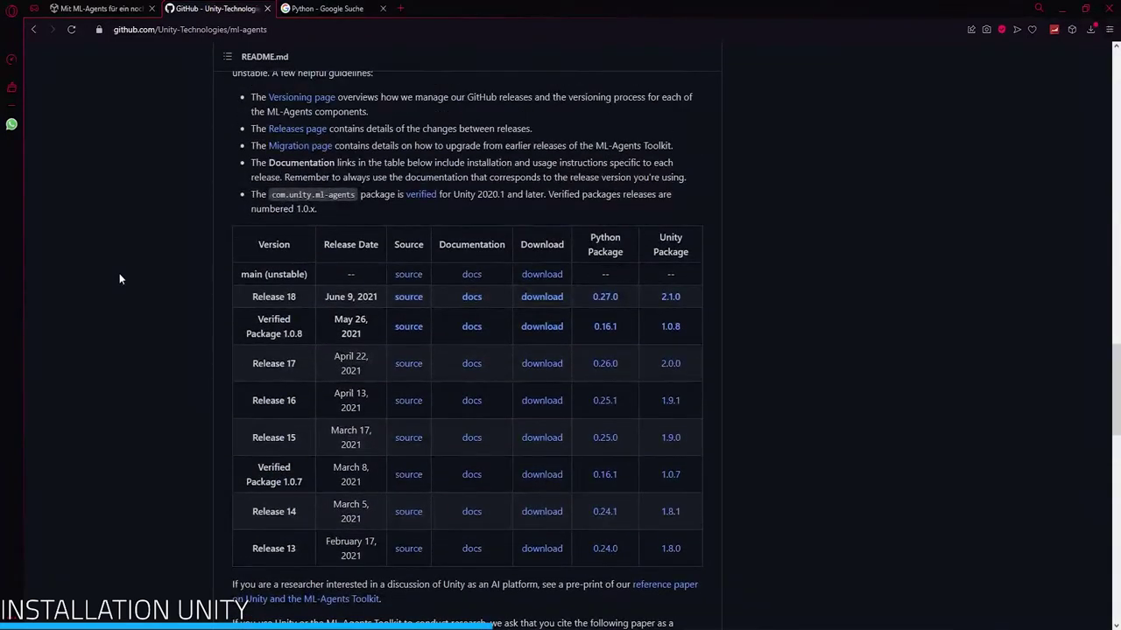
Step: Open the Release 18 docs and look through the ML-Agents Toolkit documentation index
{"action": "left_click", "coordinate": [471, 299]}
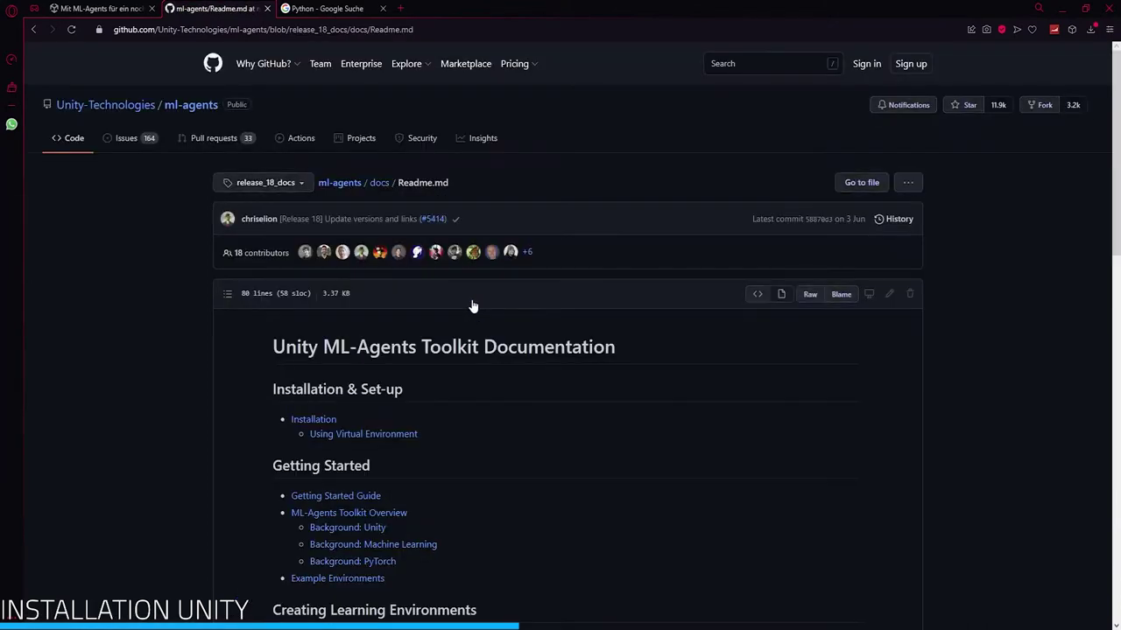
{"action": "scroll", "coordinate": [189, 302], "scroll_direction": "down", "scroll_amount": 2}
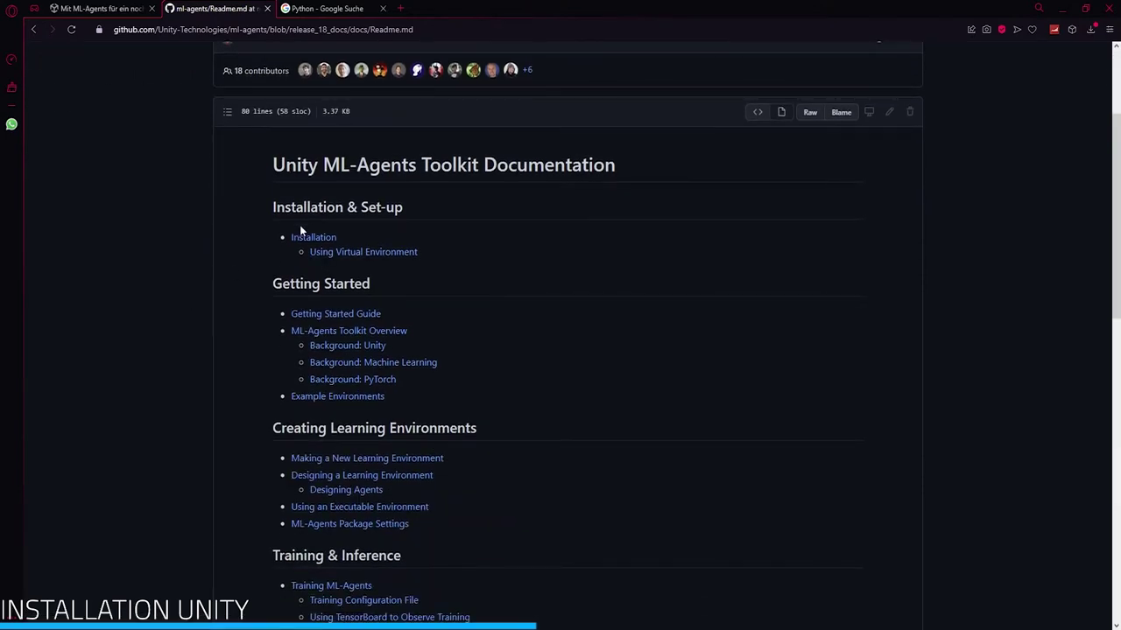
{"action": "scroll", "coordinate": [268, 306], "scroll_direction": "down", "scroll_amount": 3}
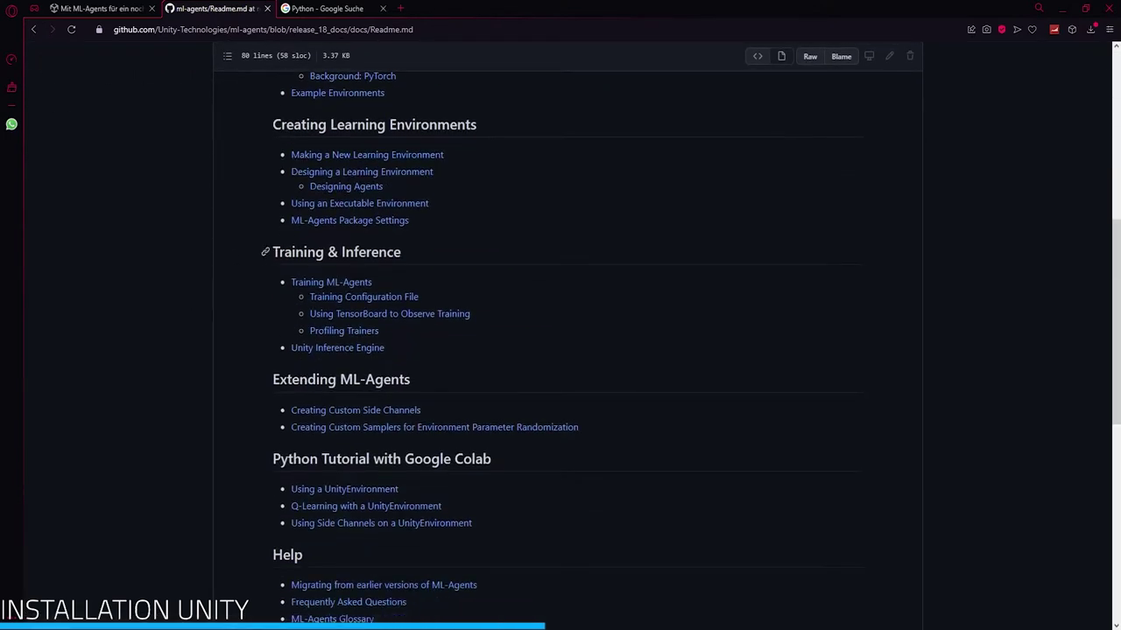
{"action": "scroll", "coordinate": [262, 254], "scroll_direction": "down", "scroll_amount": 3}
{"action": "scroll", "coordinate": [275, 262], "scroll_direction": "down", "scroll_amount": 1}
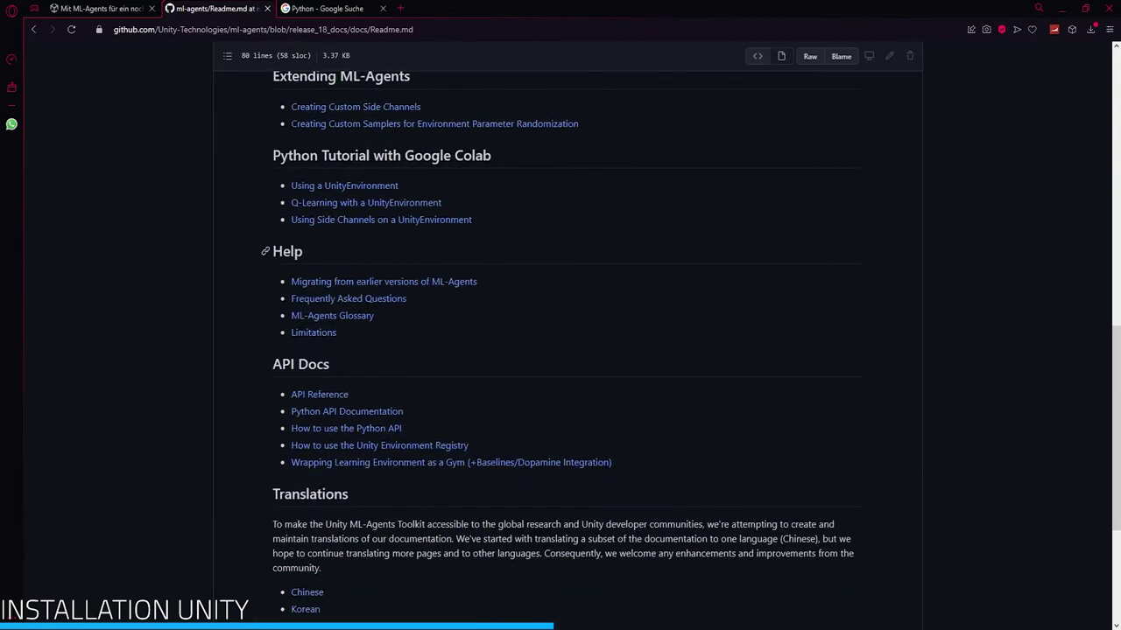
{"action": "scroll", "coordinate": [217, 300], "scroll_direction": "down", "scroll_amount": 3}
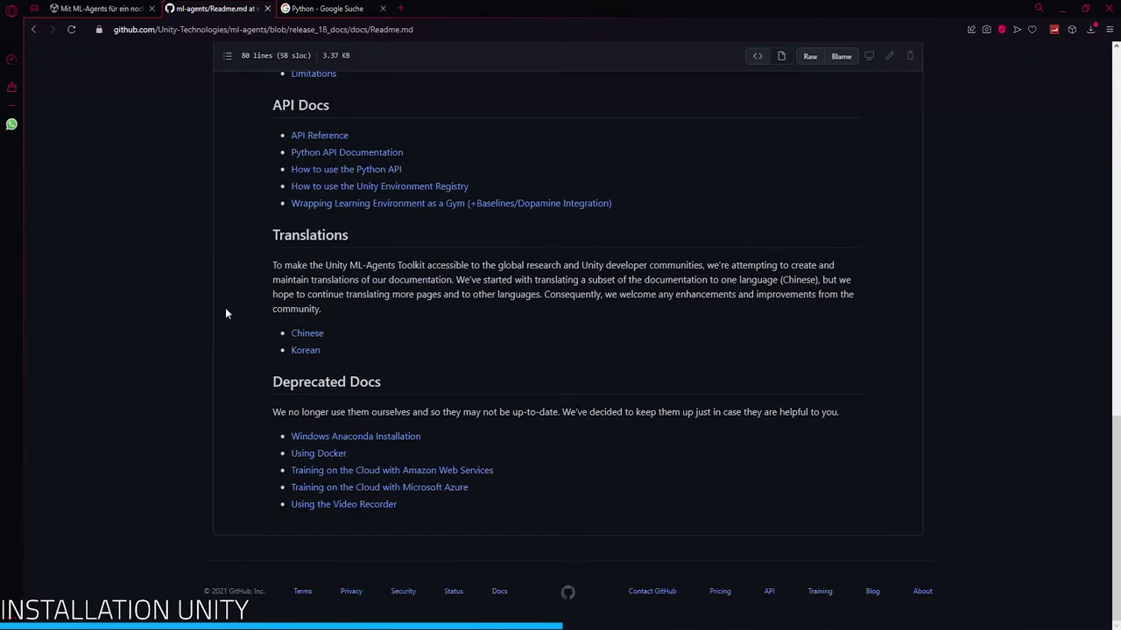
{"action": "scroll", "coordinate": [232, 330], "scroll_direction": "up", "scroll_amount": 5}
{"action": "scroll", "coordinate": [232, 331], "scroll_direction": "up", "scroll_amount": 4}
{"action": "scroll", "coordinate": [233, 332], "scroll_direction": "up", "scroll_amount": 2}
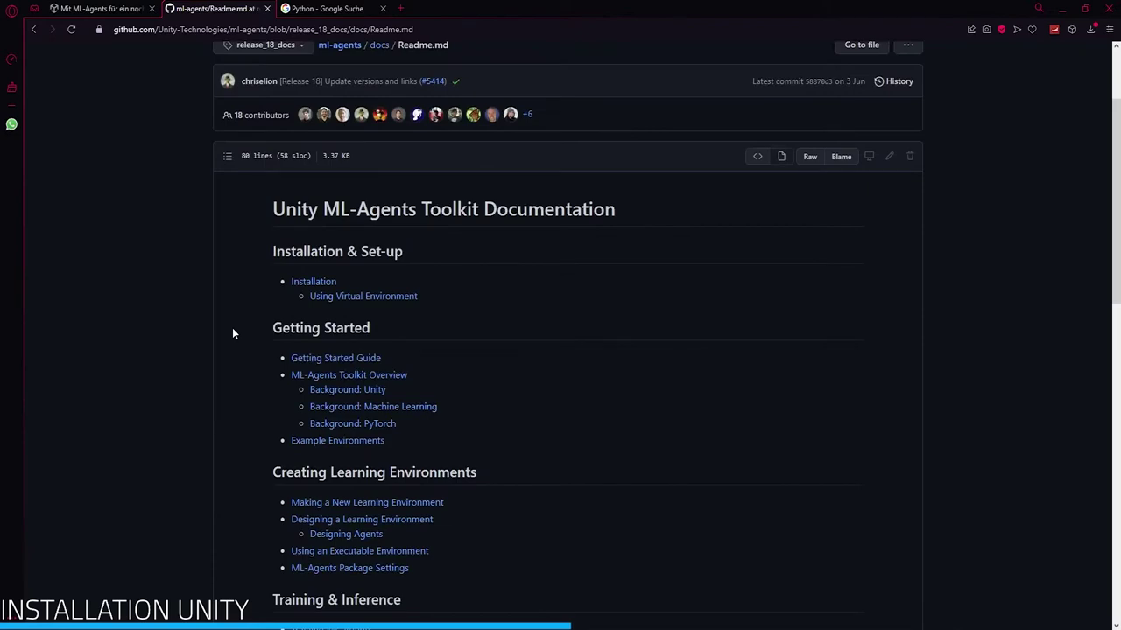
Step: Open Installation.md and read down to 'Install Unity 2019.4 or Later'
{"action": "left_click", "coordinate": [296, 282]}
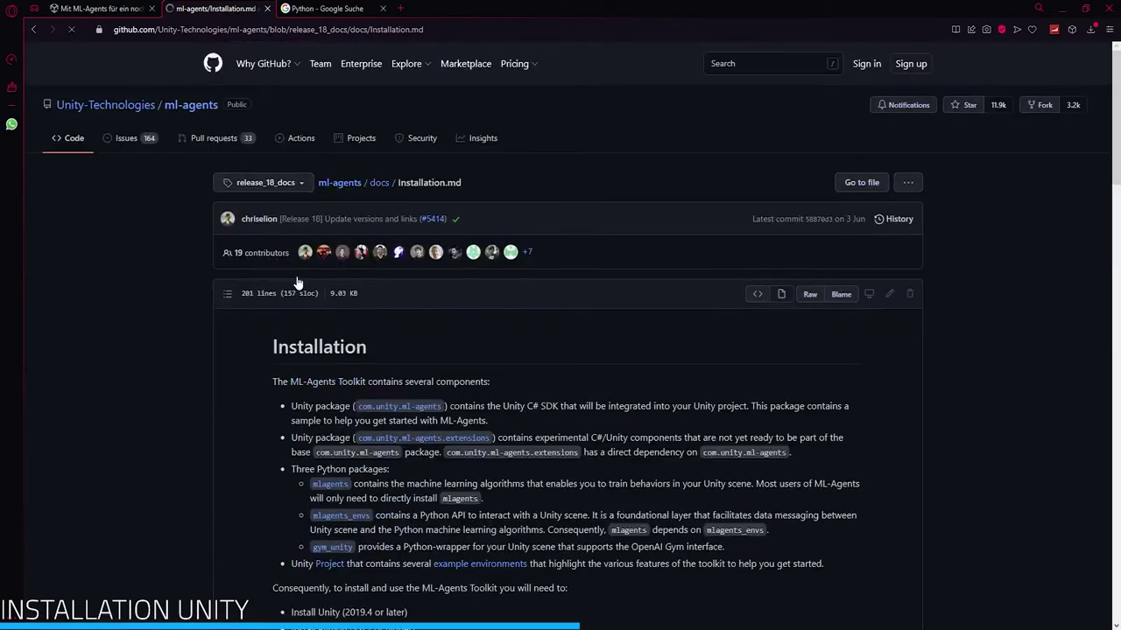
{"action": "scroll", "coordinate": [237, 326], "scroll_direction": "down", "scroll_amount": 4}
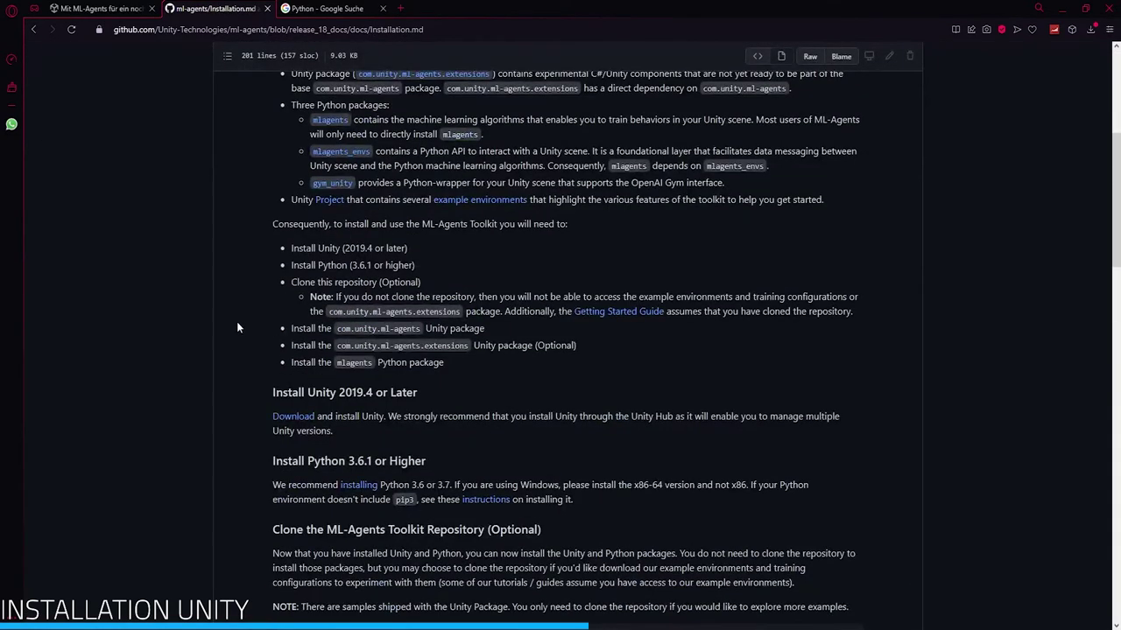
{"action": "scroll", "coordinate": [236, 327], "scroll_direction": "down", "scroll_amount": 2}
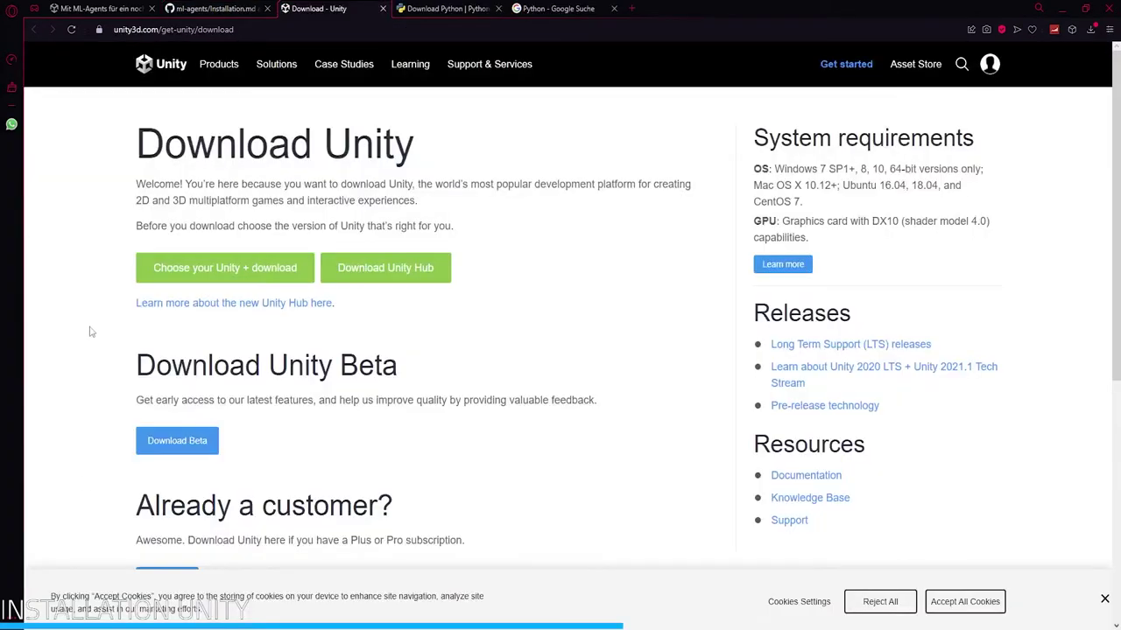
Step: Download UnityHubSetup from the Download Unity page and save it to Downloads
{"action": "left_click", "coordinate": [395, 268]}
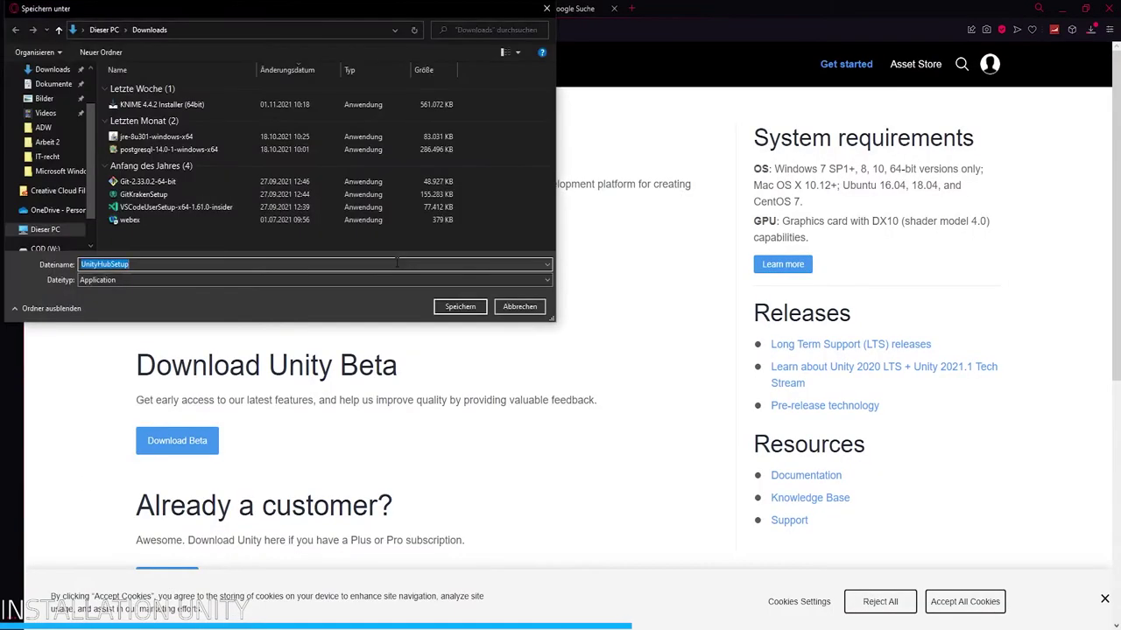
{"action": "left_click", "coordinate": [457, 308]}
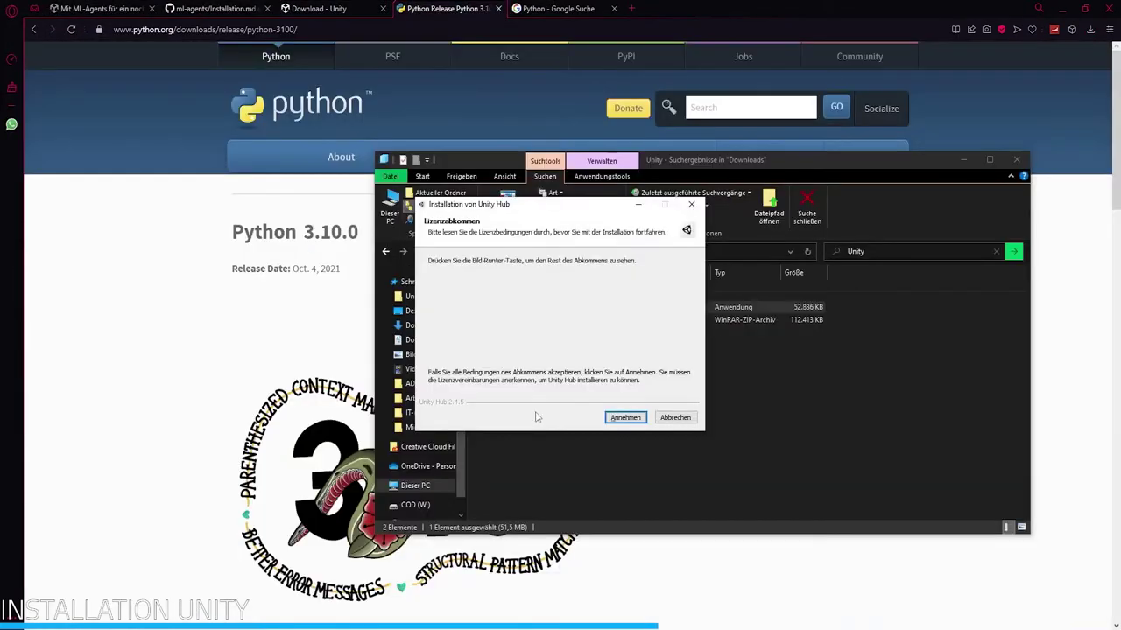
Step: Accept the licence and install Unity Hub 2.4.5 to D:\Program Files\Unity Hub
{"action": "left_click", "coordinate": [621, 420]}
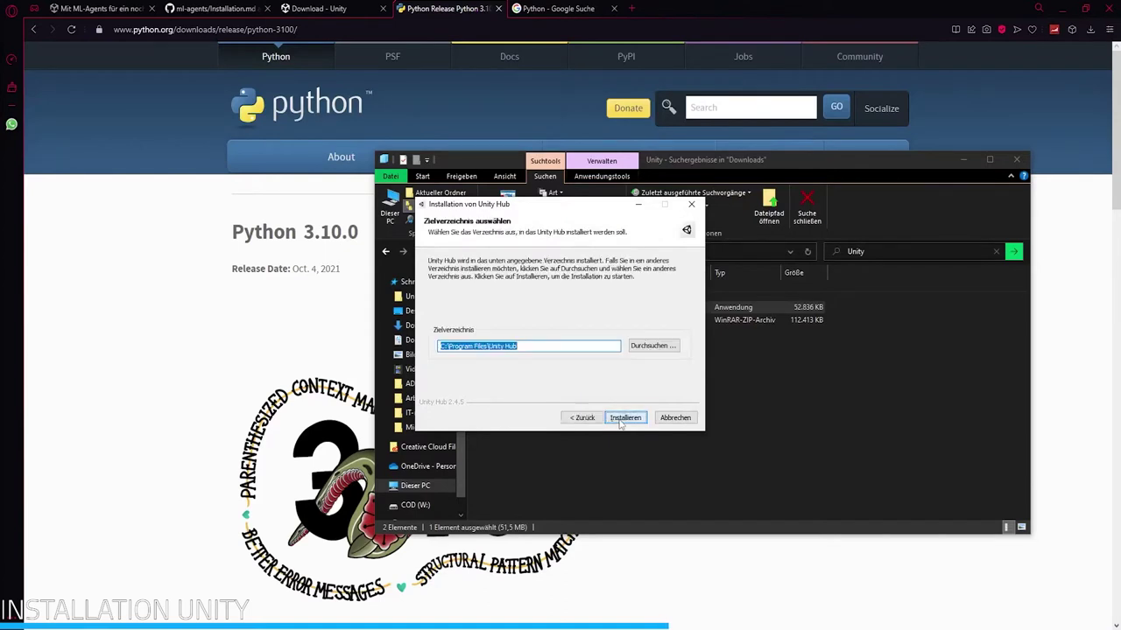
{"action": "left_click", "coordinate": [532, 346]}
{"action": "type", "text": "D"}
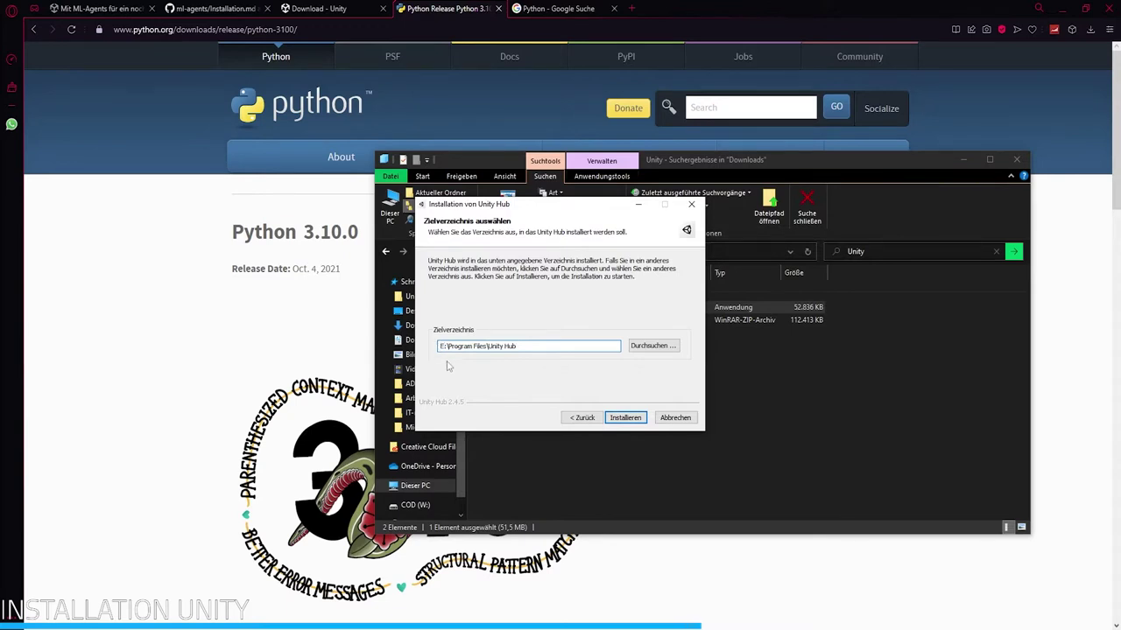
{"action": "left_click", "coordinate": [636, 419]}
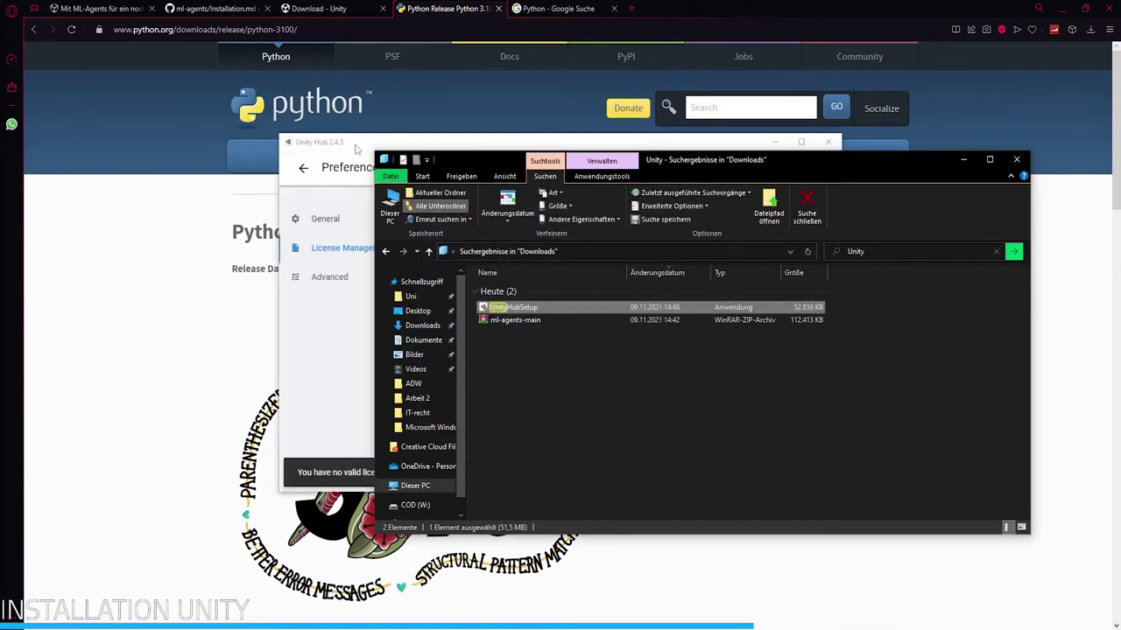
Step: Dismiss the no-valid-licence notice and sign in to a Unity account, rejecting optional cookies
{"action": "left_click", "coordinate": [356, 149]}
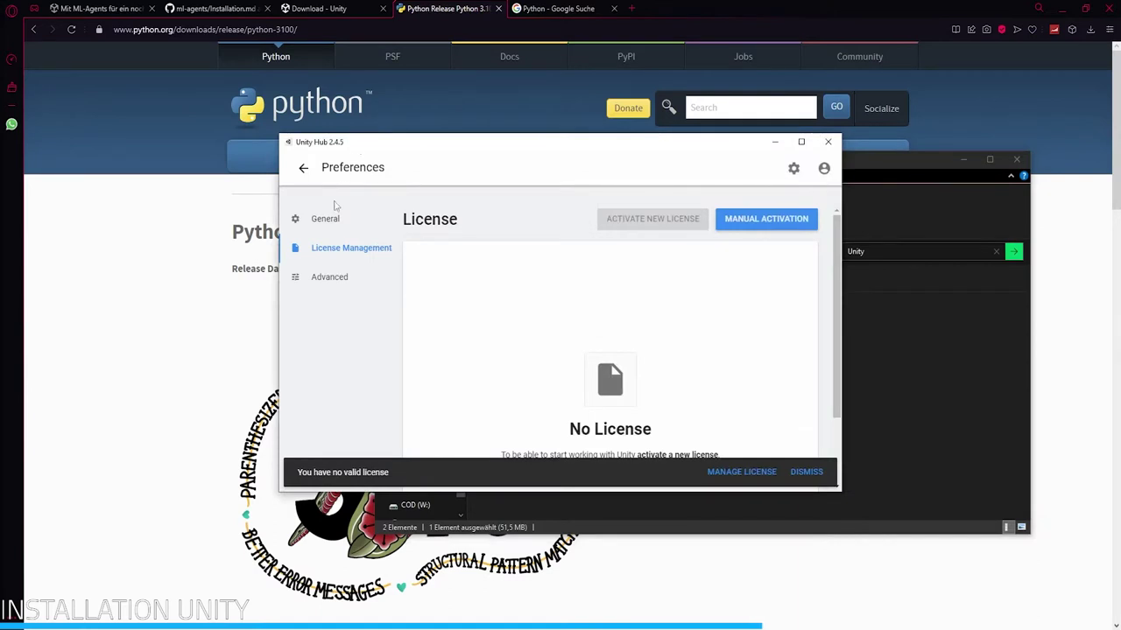
{"action": "left_click", "coordinate": [806, 477]}
{"action": "scroll", "coordinate": [540, 331], "scroll_direction": "down", "scroll_amount": 2}
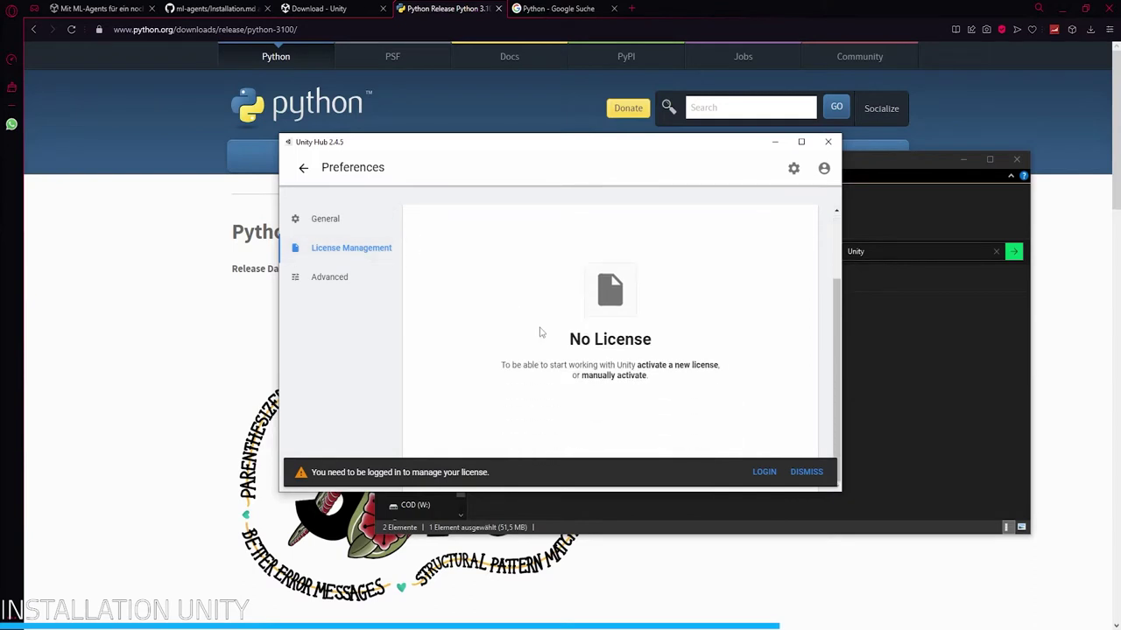
{"action": "scroll", "coordinate": [540, 331], "scroll_direction": "up", "scroll_amount": 2}
{"action": "left_click", "coordinate": [768, 472]}
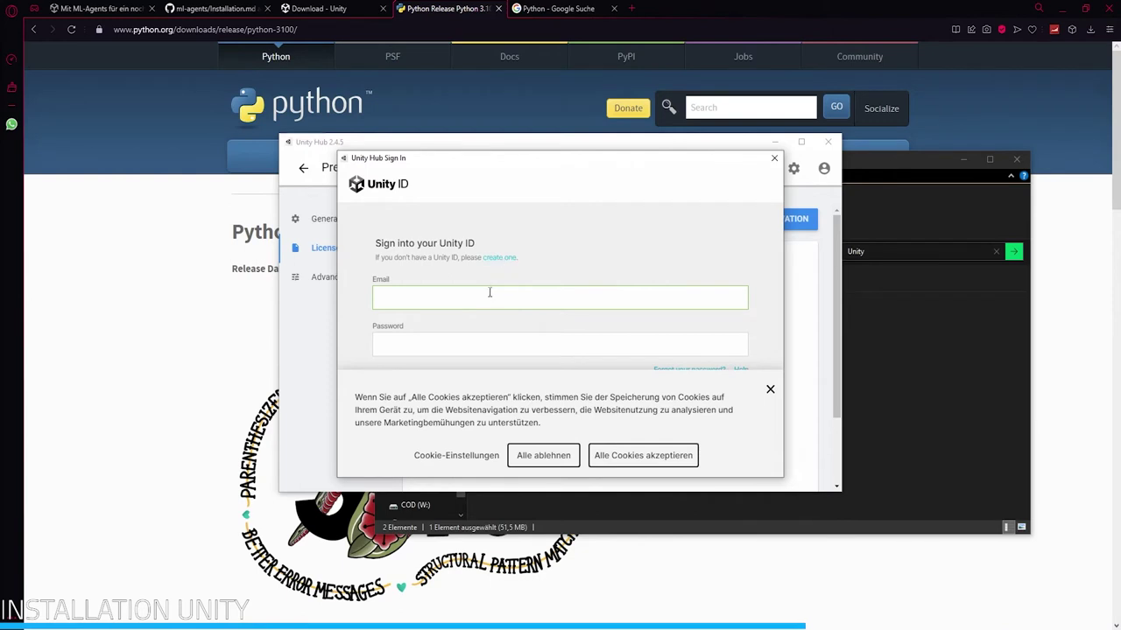
{"action": "left_click", "coordinate": [543, 455]}
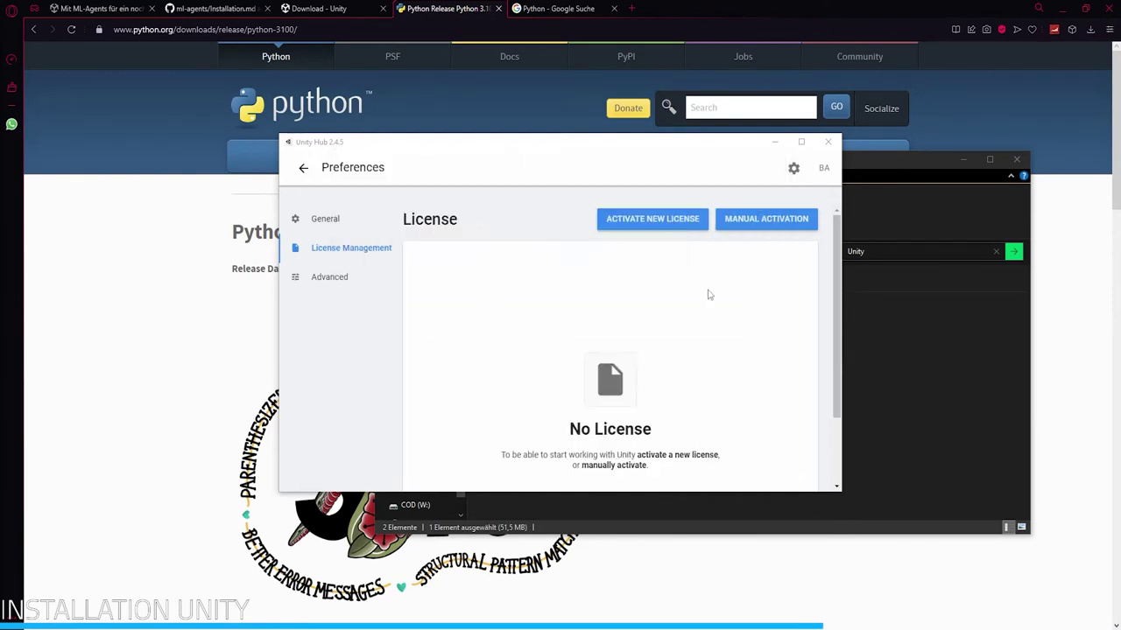
Step: Activate a new Unity Personal licence for non-professional use
{"action": "left_click", "coordinate": [738, 218]}
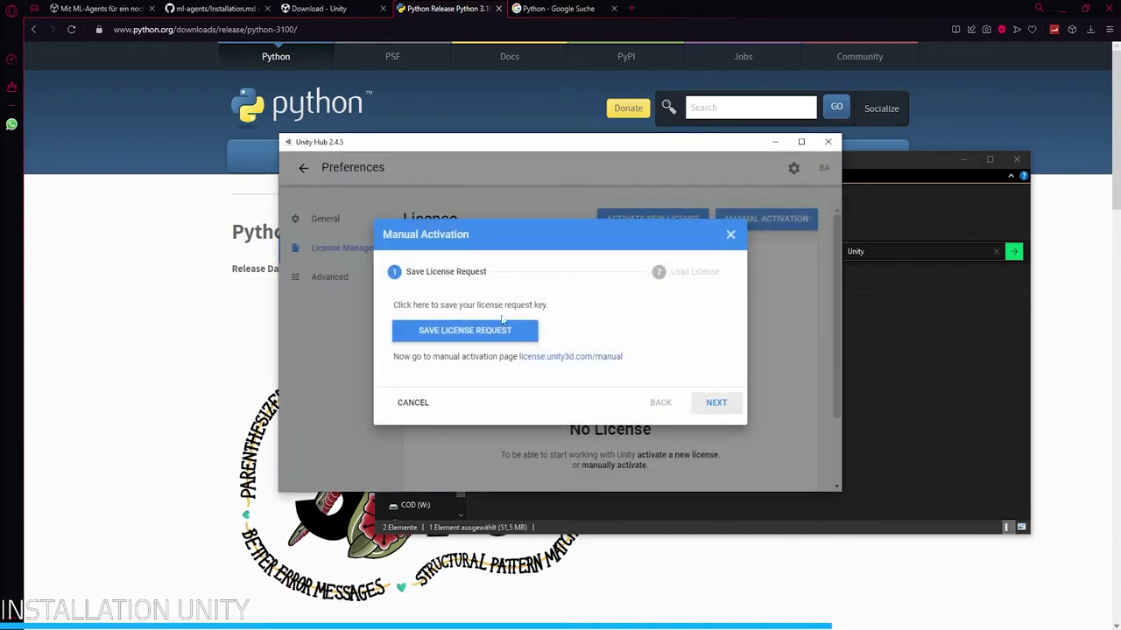
{"action": "left_click", "coordinate": [415, 403]}
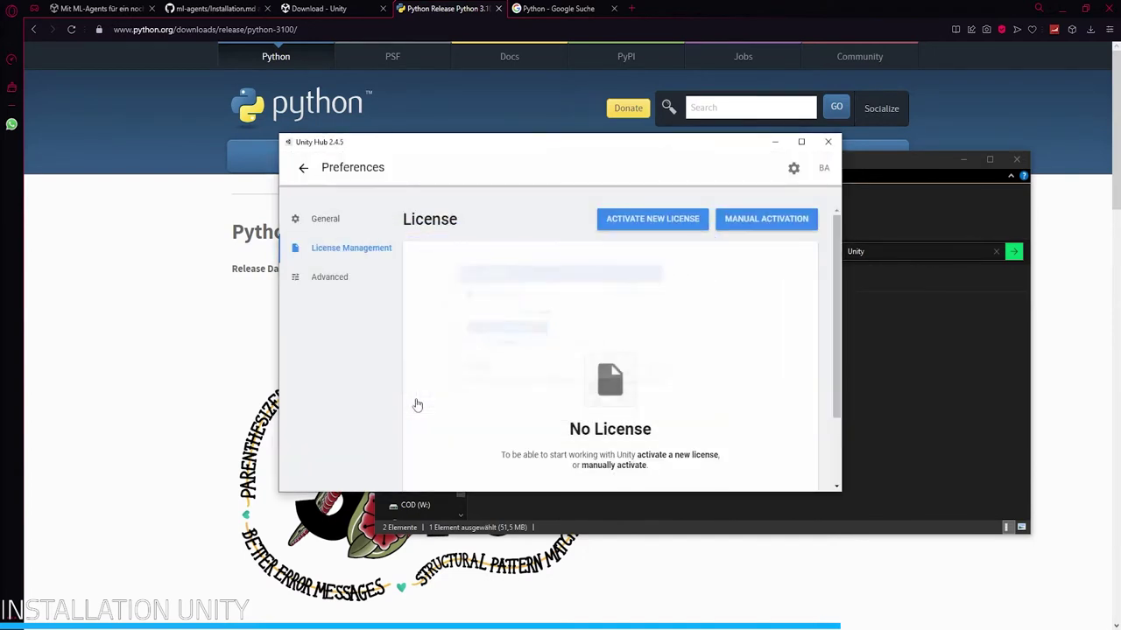
{"action": "left_click", "coordinate": [658, 221]}
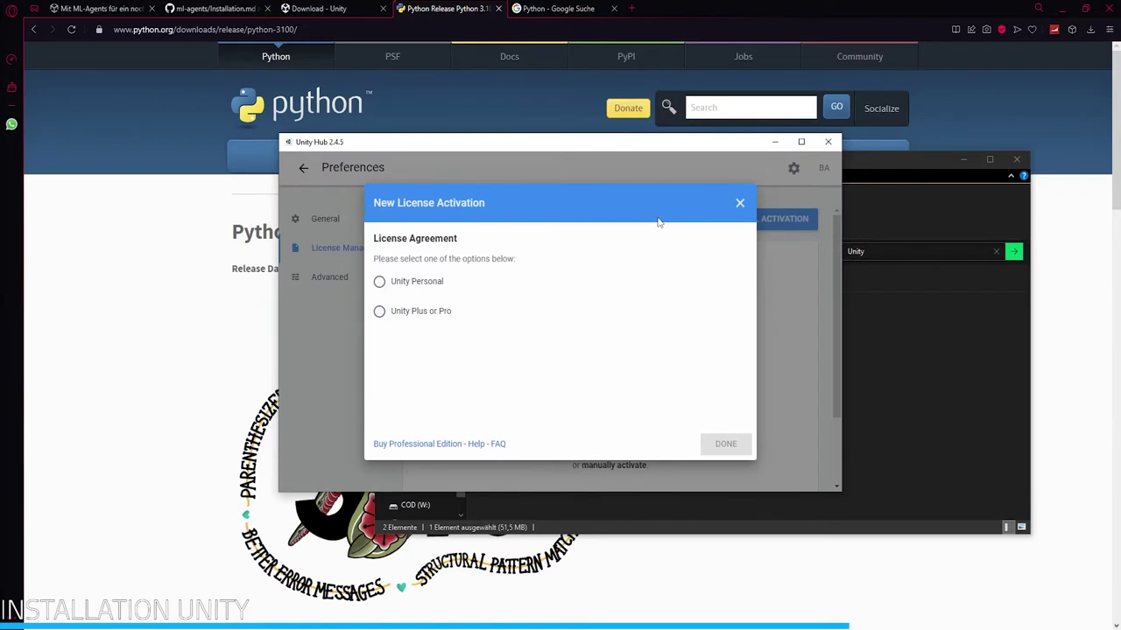
{"action": "left_click", "coordinate": [426, 285]}
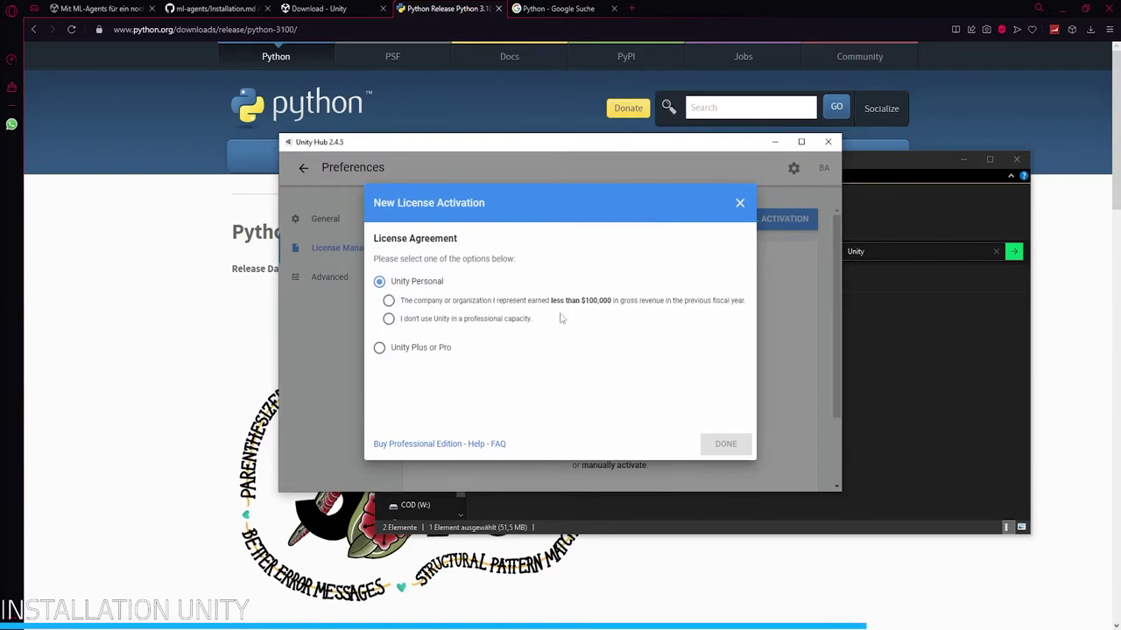
{"action": "left_click", "coordinate": [387, 319]}
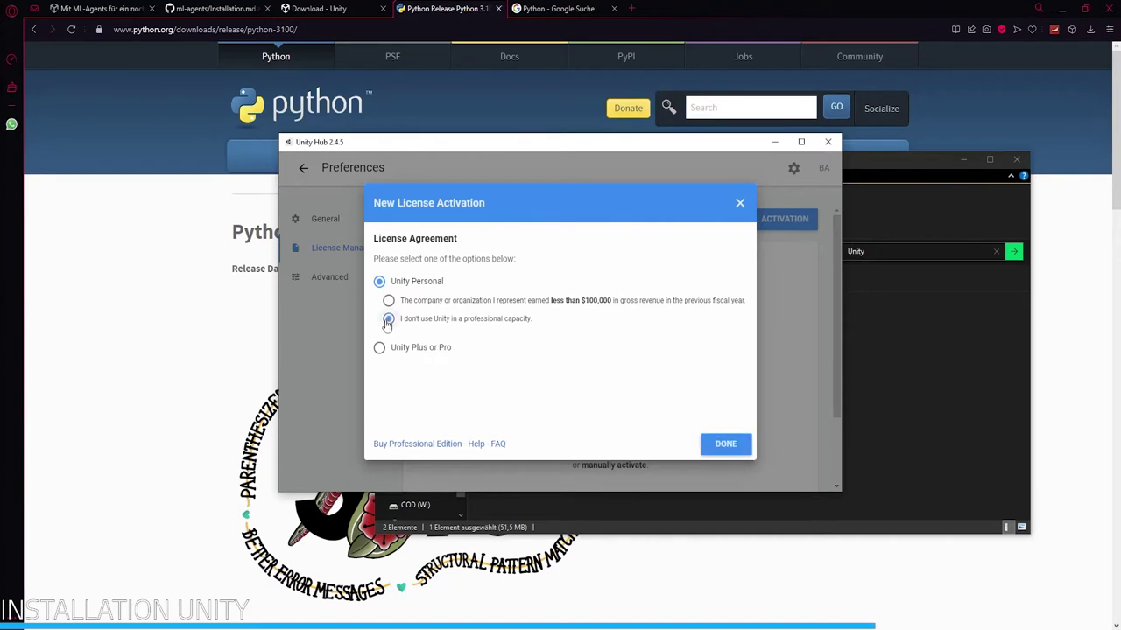
{"action": "left_click", "coordinate": [723, 447]}
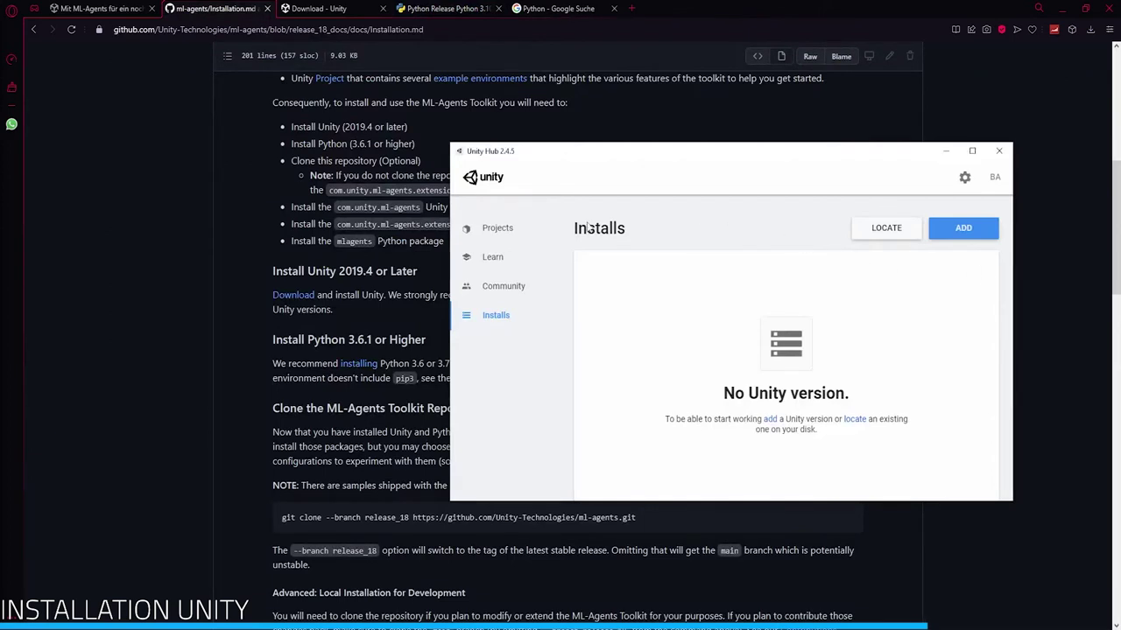
Step: Add Unity 2020.3.22f1 as a new editor version from the Installs page
{"action": "left_click", "coordinate": [505, 229]}
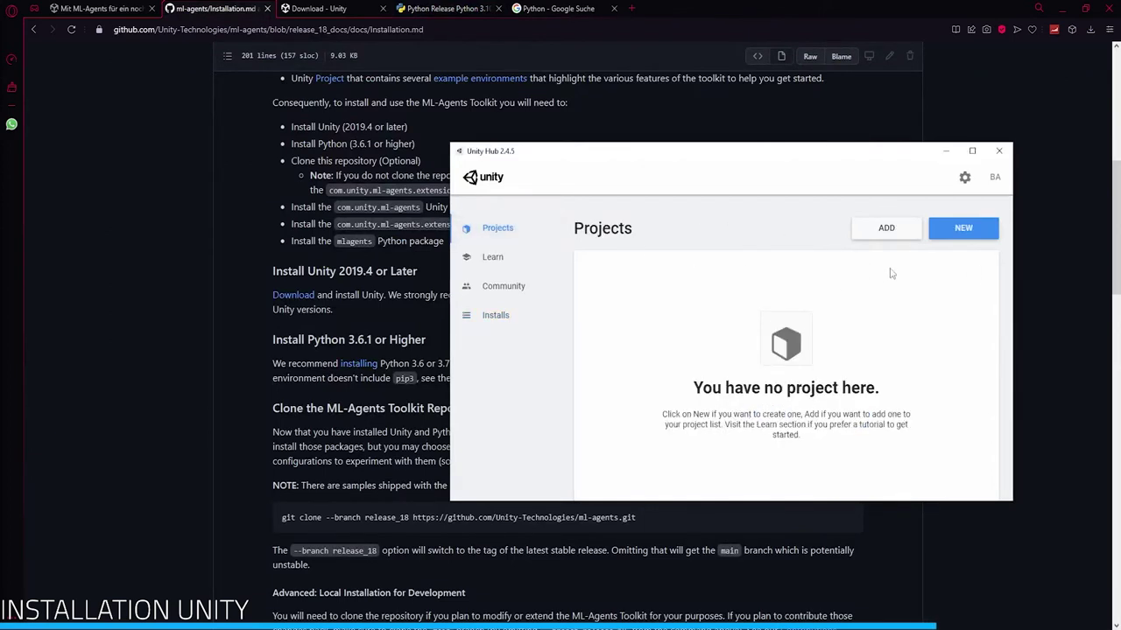
{"action": "left_click", "coordinate": [963, 228]}
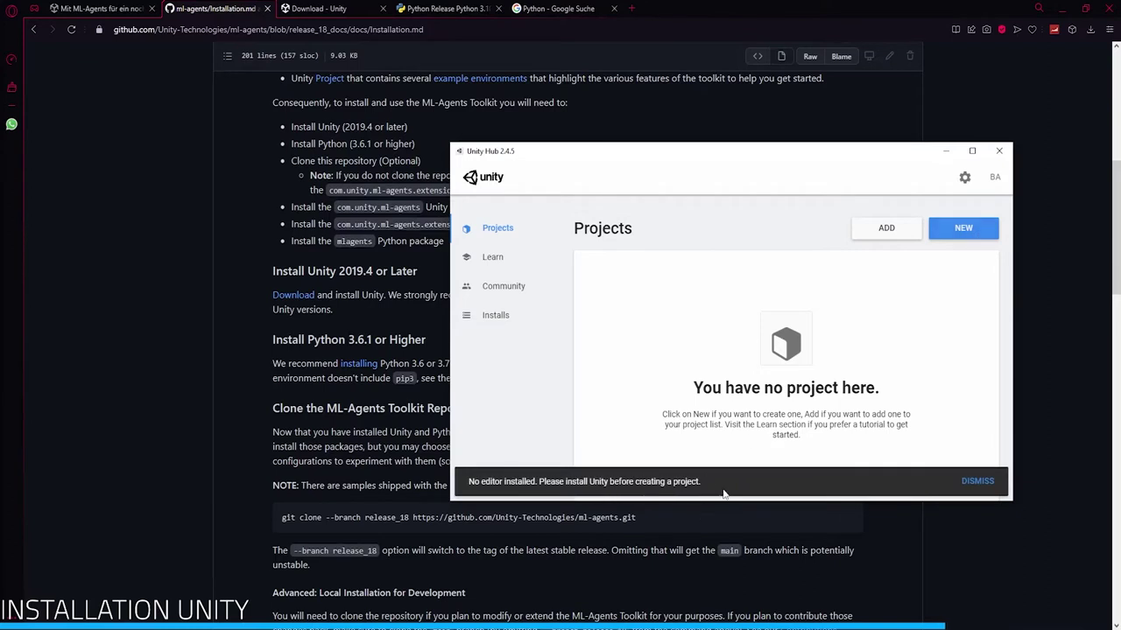
{"action": "left_click", "coordinate": [524, 320]}
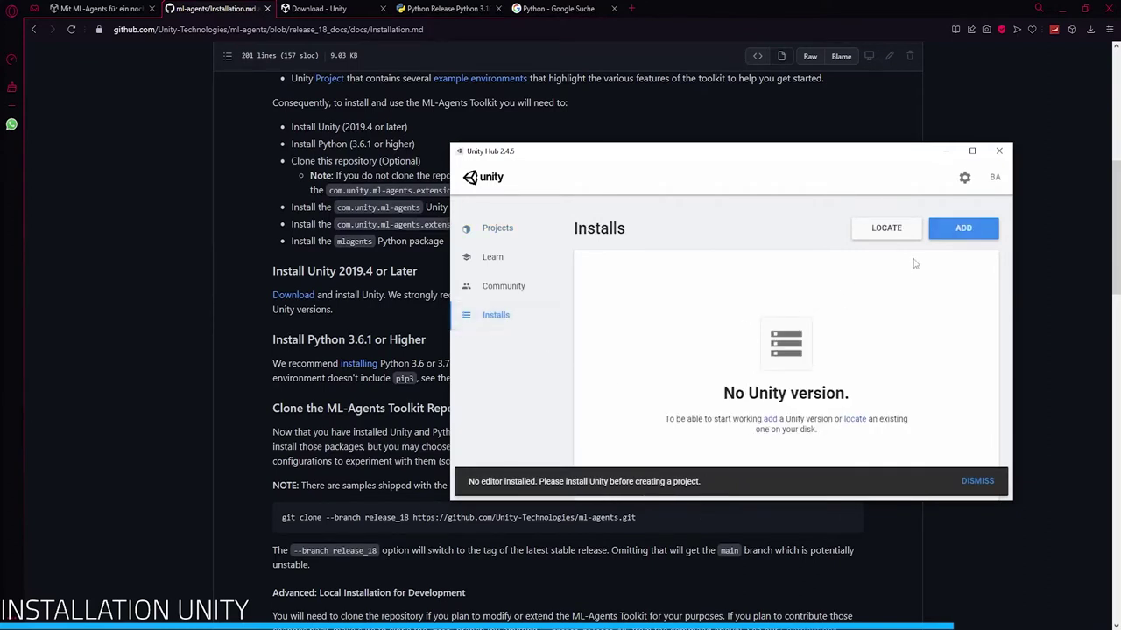
{"action": "left_click", "coordinate": [972, 233]}
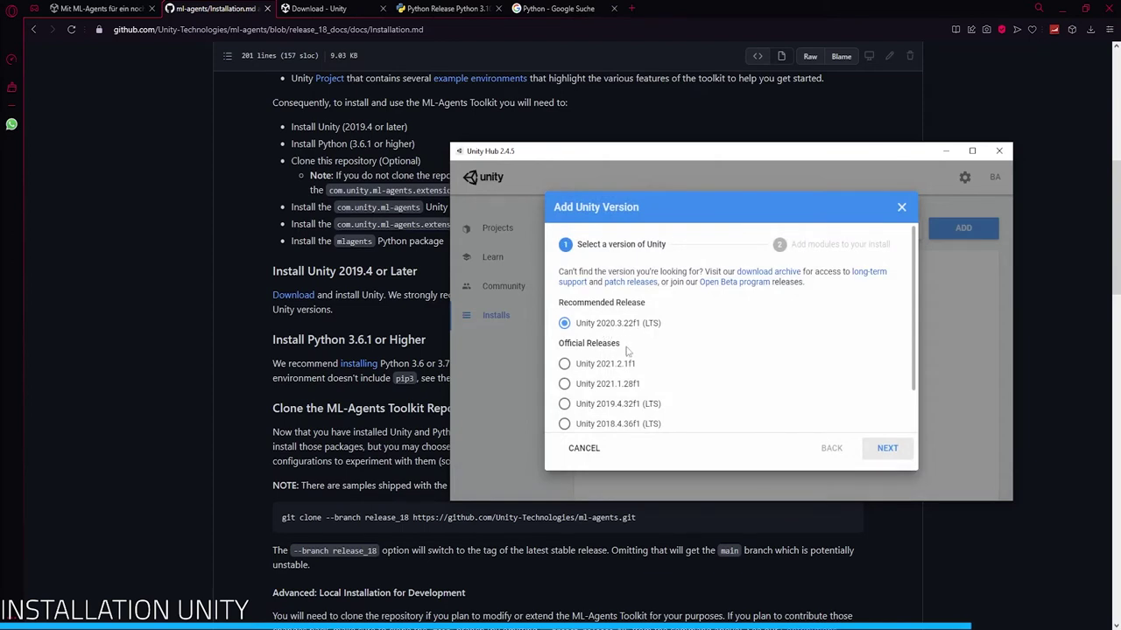
{"action": "scroll", "coordinate": [626, 352], "scroll_direction": "down", "scroll_amount": 1}
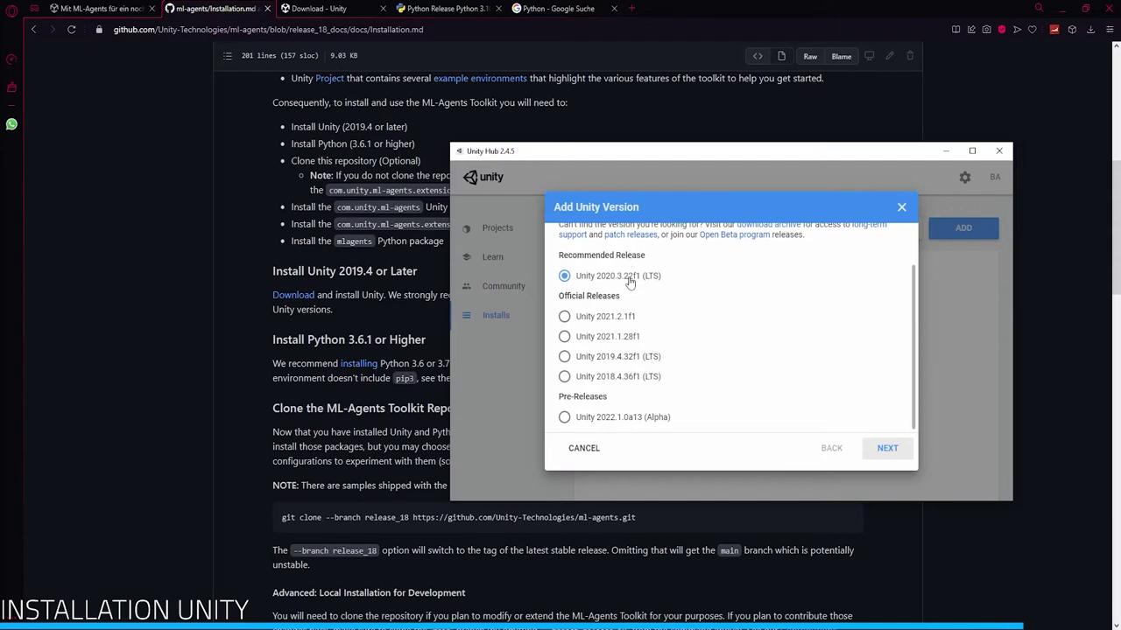
{"action": "left_click", "coordinate": [889, 450]}
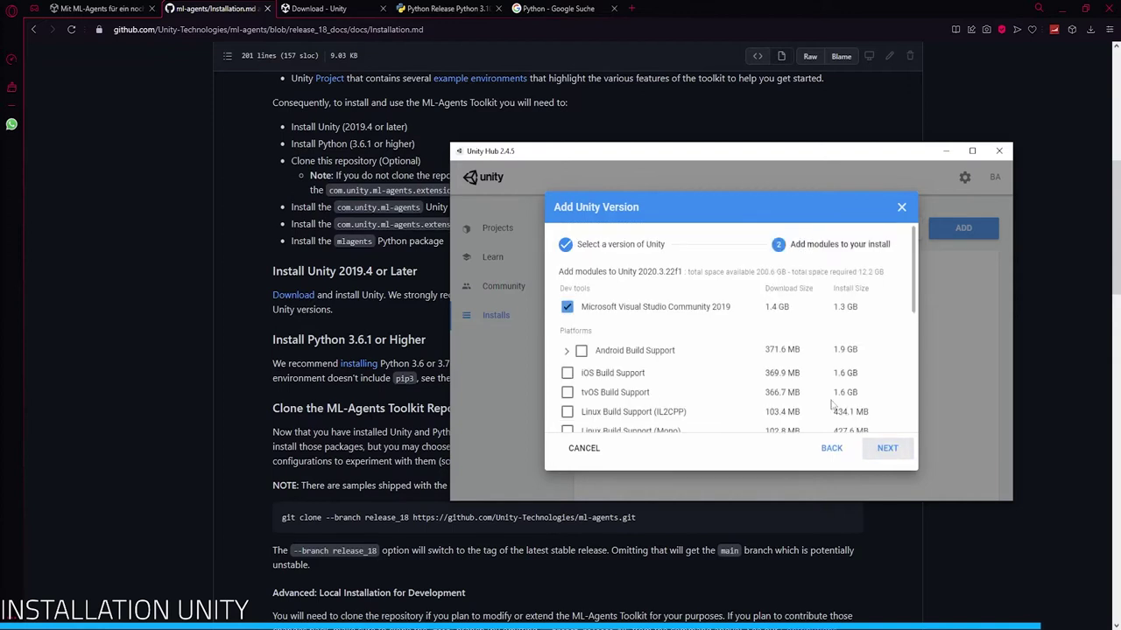
Step: Keep Visual Studio Community 2019 and Documentation modules, agree to Visual Studio terms, and start installing
{"action": "scroll", "coordinate": [733, 352], "scroll_direction": "down", "scroll_amount": 1}
{"action": "scroll", "coordinate": [734, 352], "scroll_direction": "down", "scroll_amount": 1}
{"action": "scroll", "coordinate": [734, 352], "scroll_direction": "down", "scroll_amount": 1}
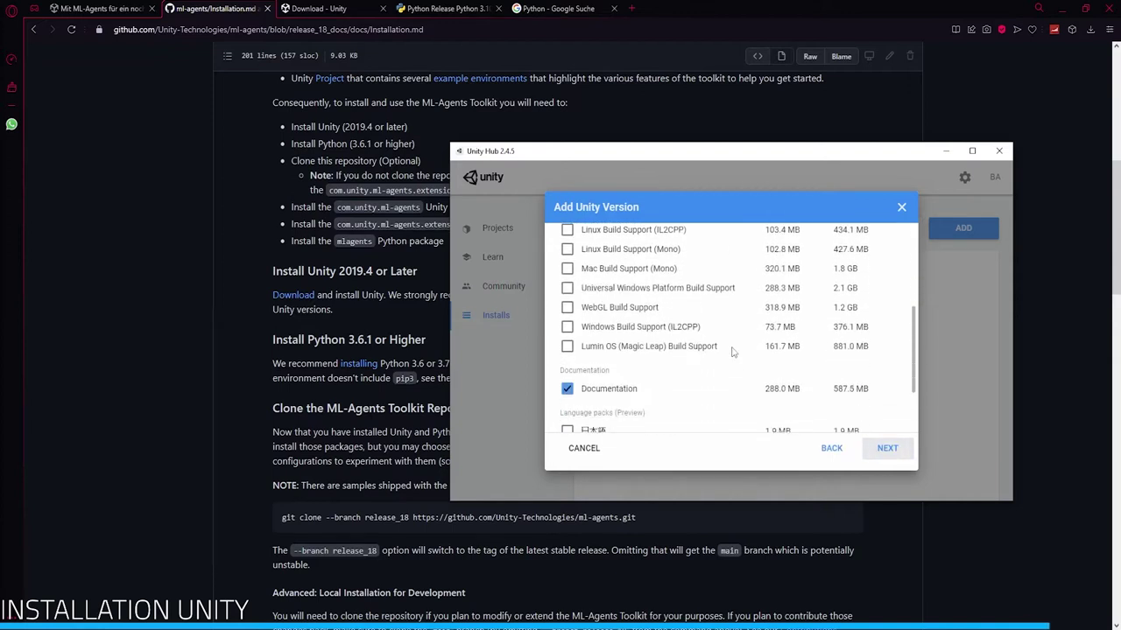
{"action": "scroll", "coordinate": [734, 352], "scroll_direction": "down", "scroll_amount": 1}
{"action": "scroll", "coordinate": [734, 352], "scroll_direction": "down", "scroll_amount": 1}
{"action": "scroll", "coordinate": [734, 352], "scroll_direction": "up", "scroll_amount": 1}
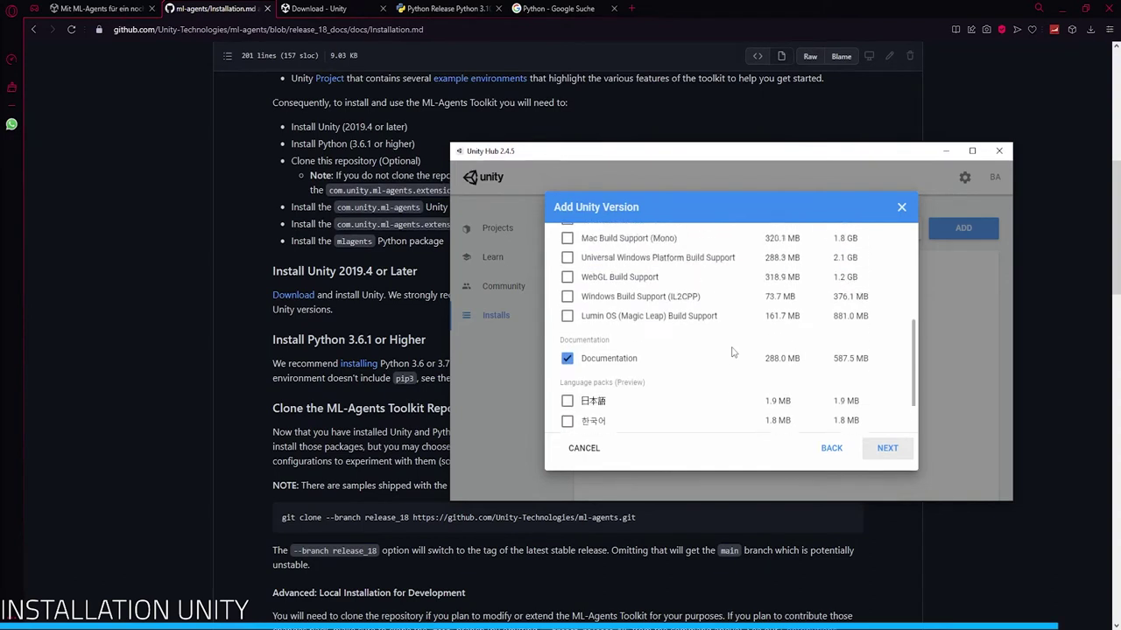
{"action": "scroll", "coordinate": [734, 352], "scroll_direction": "up", "scroll_amount": 1}
{"action": "scroll", "coordinate": [734, 352], "scroll_direction": "up", "scroll_amount": 1}
{"action": "scroll", "coordinate": [734, 352], "scroll_direction": "up", "scroll_amount": 1}
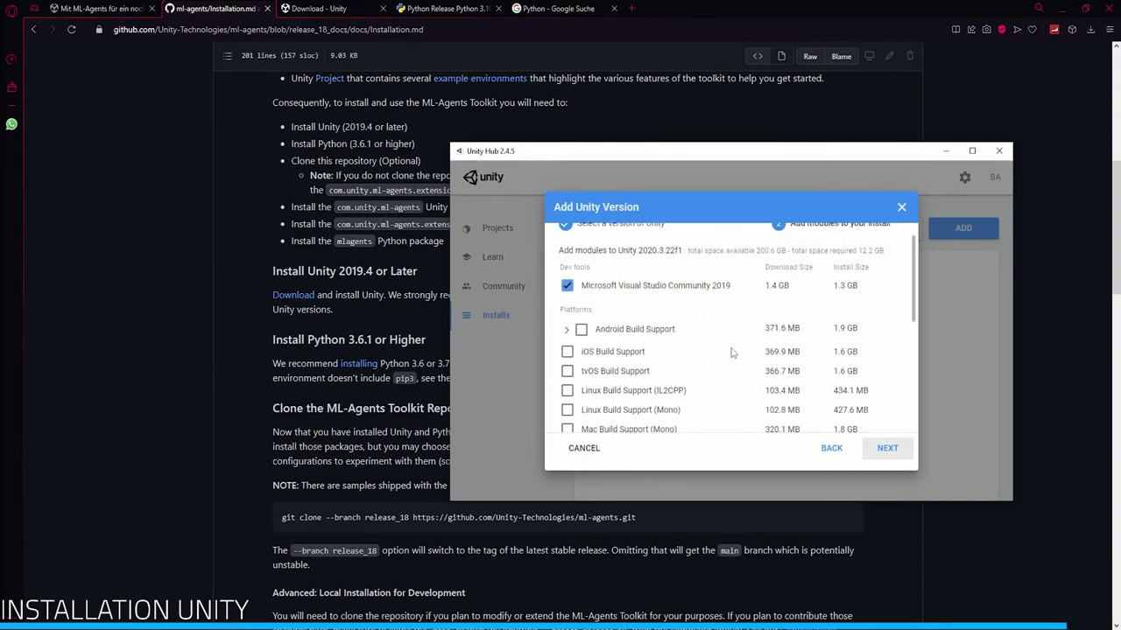
{"action": "scroll", "coordinate": [734, 351], "scroll_direction": "up", "scroll_amount": 1}
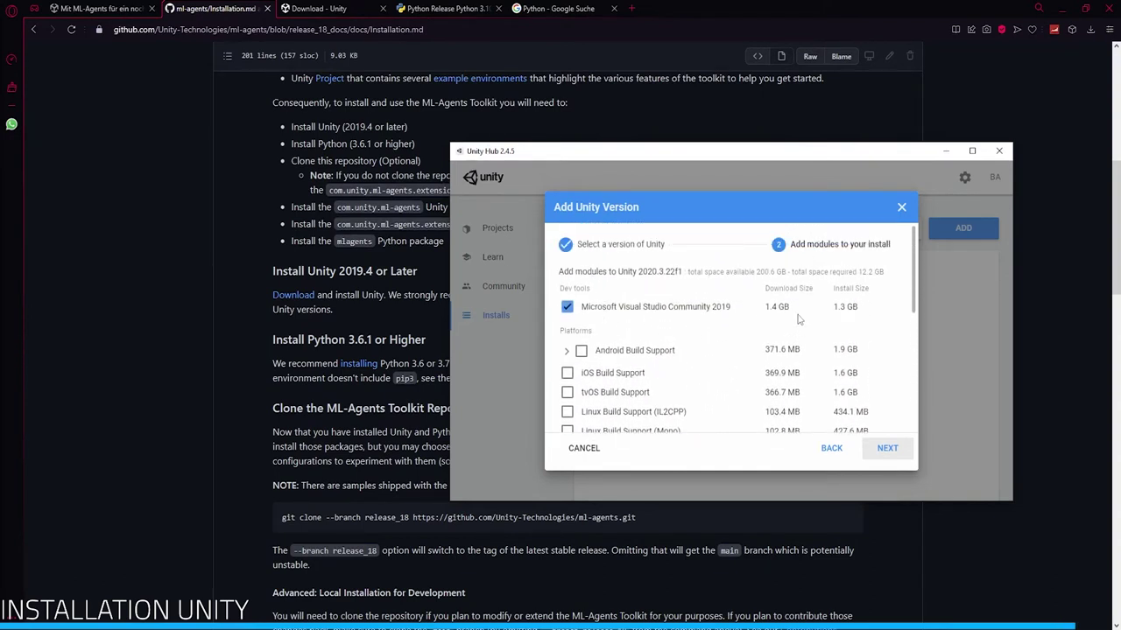
{"action": "left_click", "coordinate": [900, 452]}
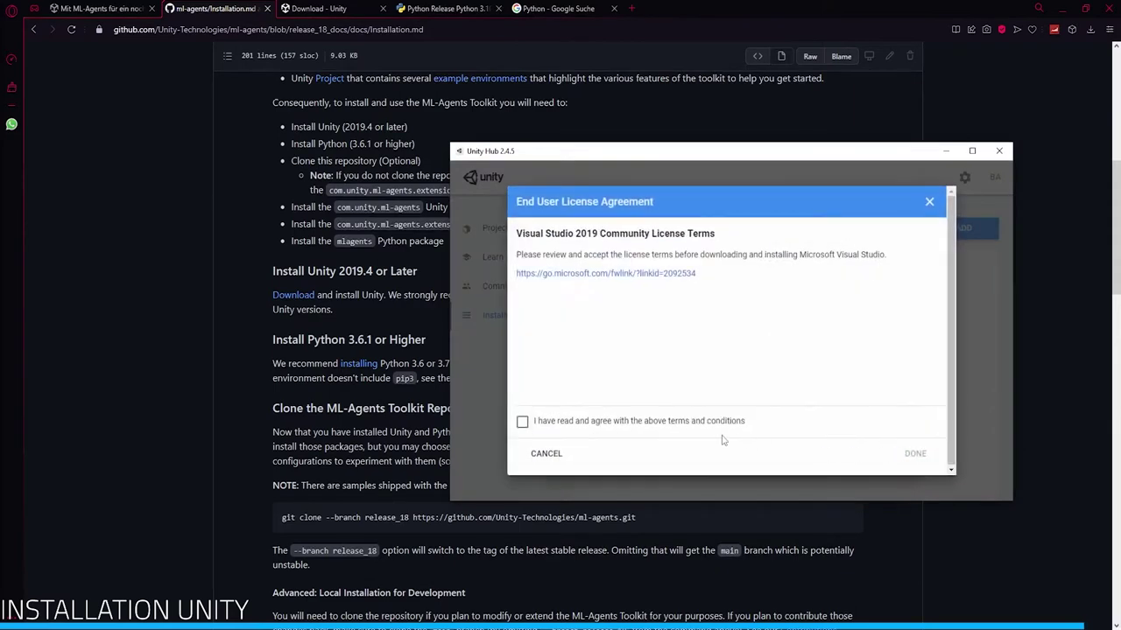
{"action": "left_click", "coordinate": [696, 421]}
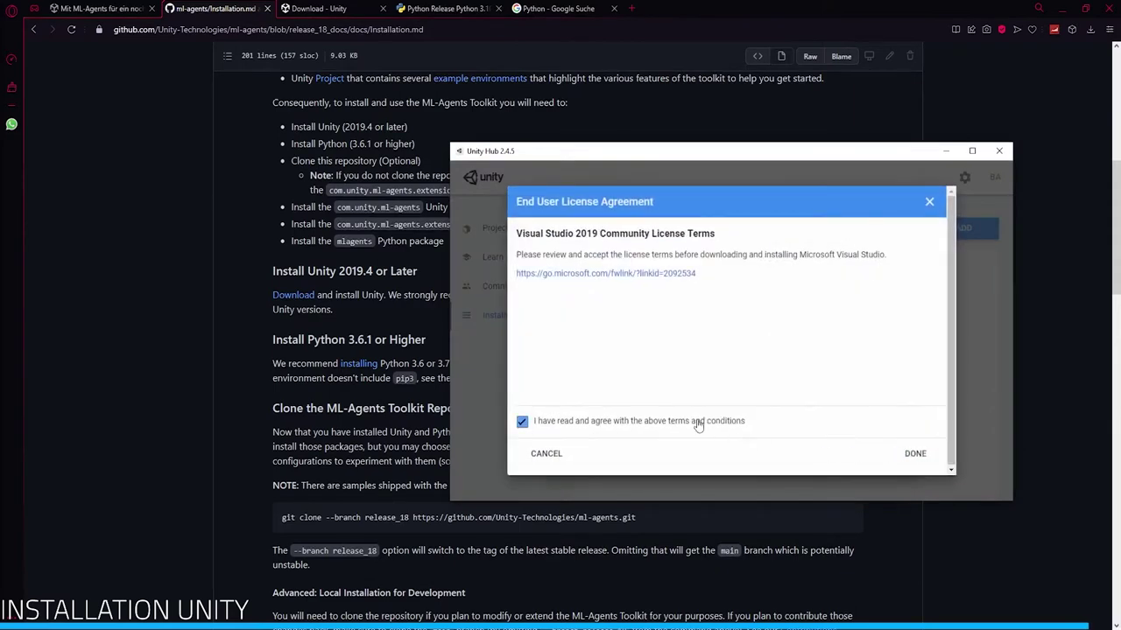
{"action": "left_click", "coordinate": [915, 454]}
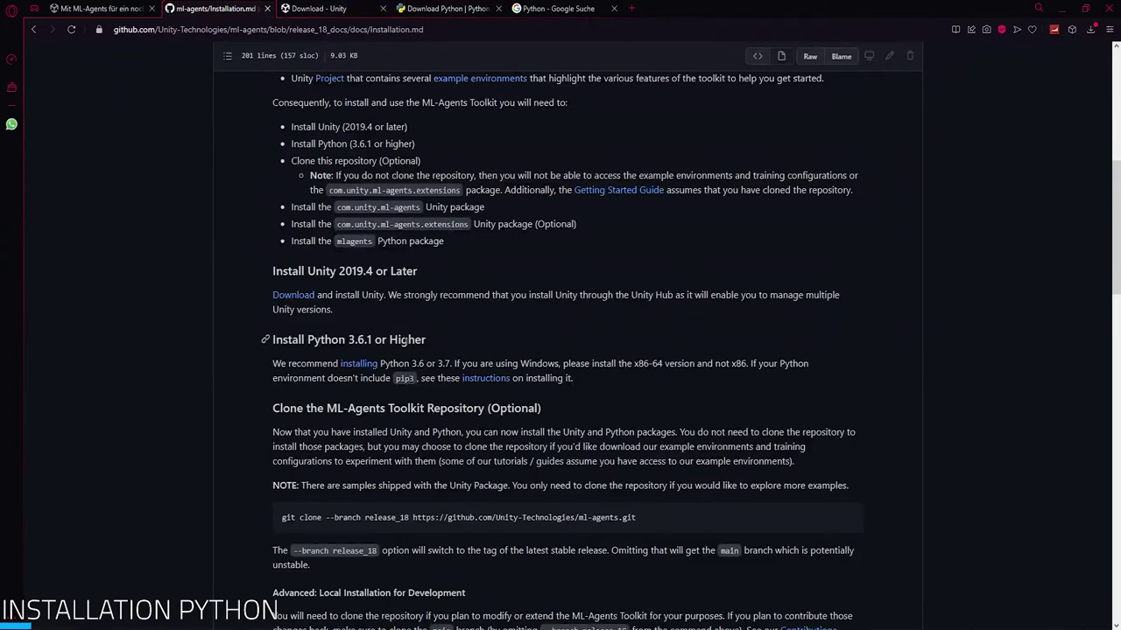
Step: Switch to the 'Download Python | Python' tab for the Python 3.10.0 installer
{"action": "left_click", "coordinate": [470, 7]}
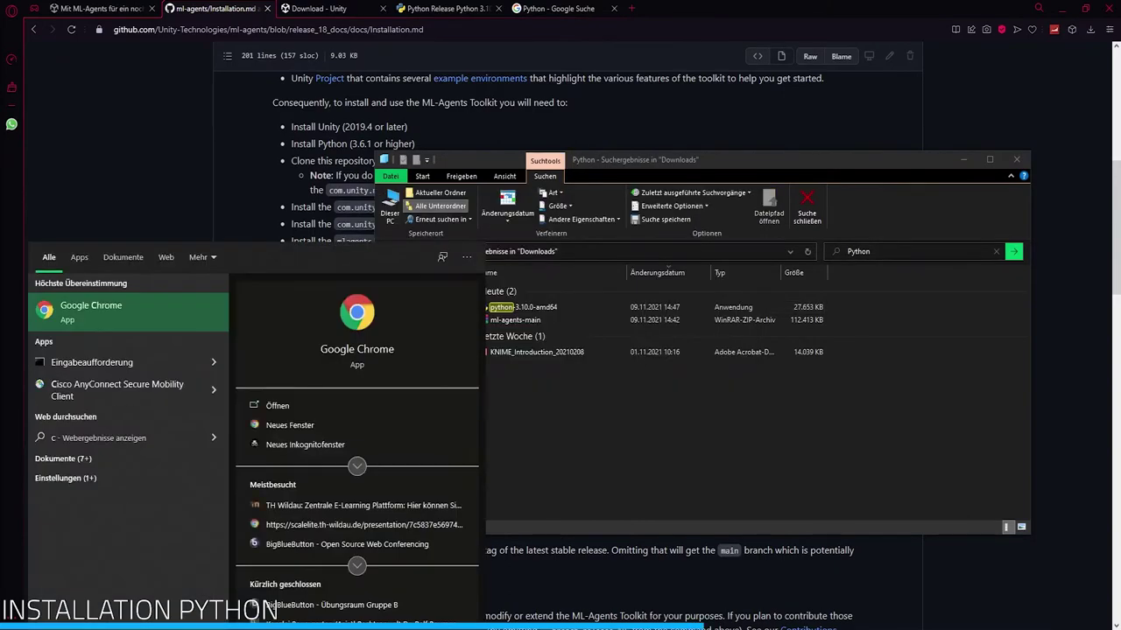
Step: Launch python to confirm it starts Python 3.10.0, then leave it with exit()
{"action": "left_click", "coordinate": [190, 139]}
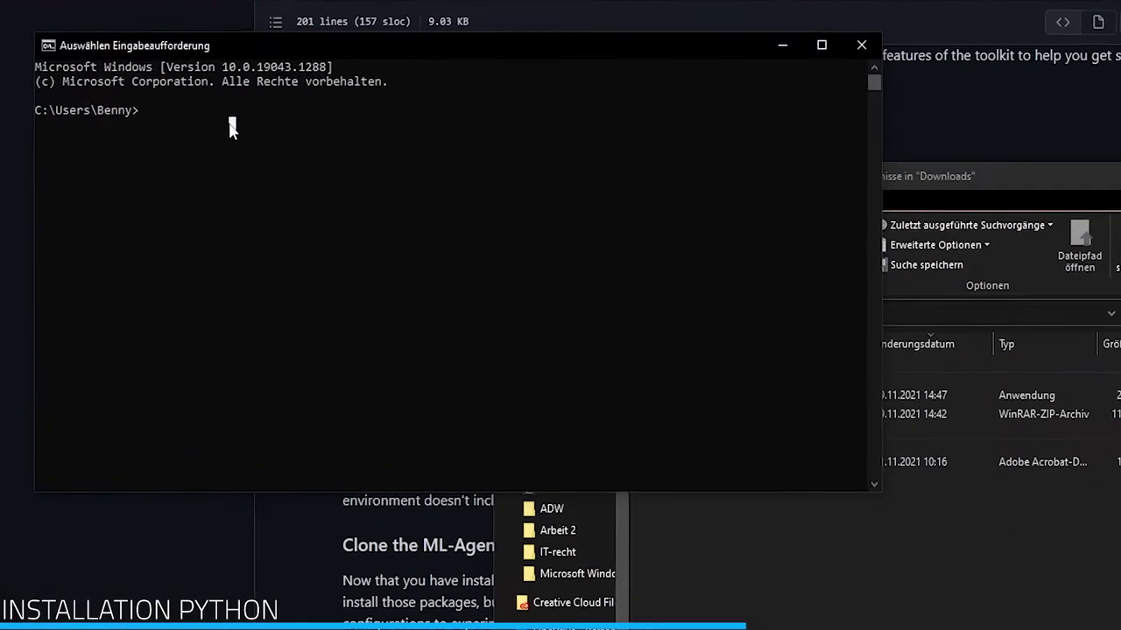
{"action": "type", "text": "python"}
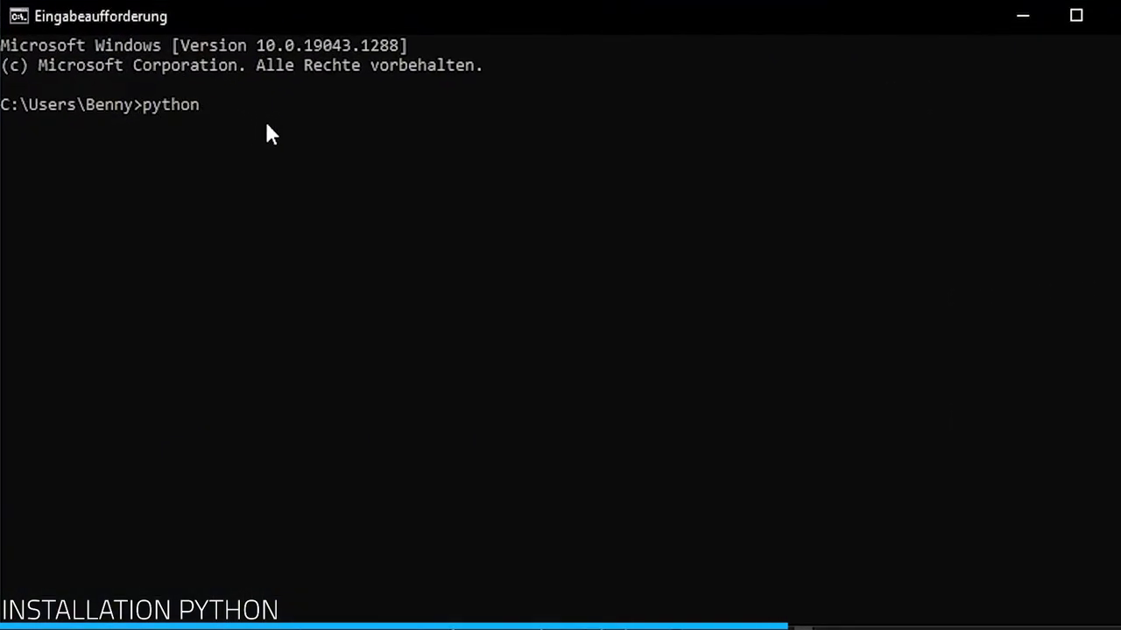
{"action": "key", "text": "Return"}
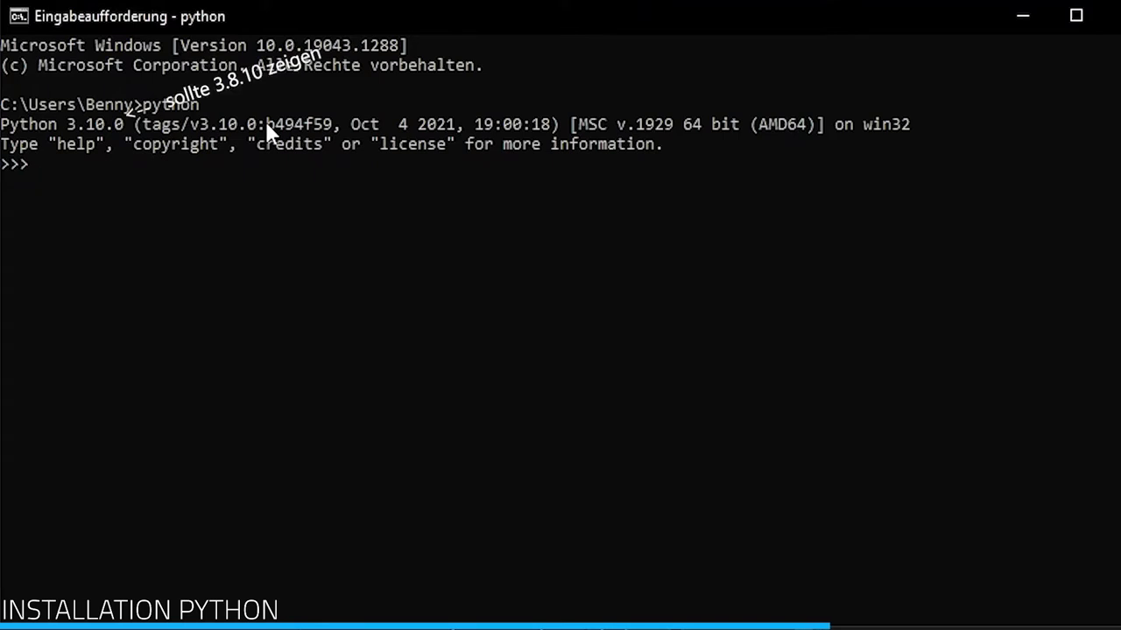
{"action": "type", "text": "exit()"}
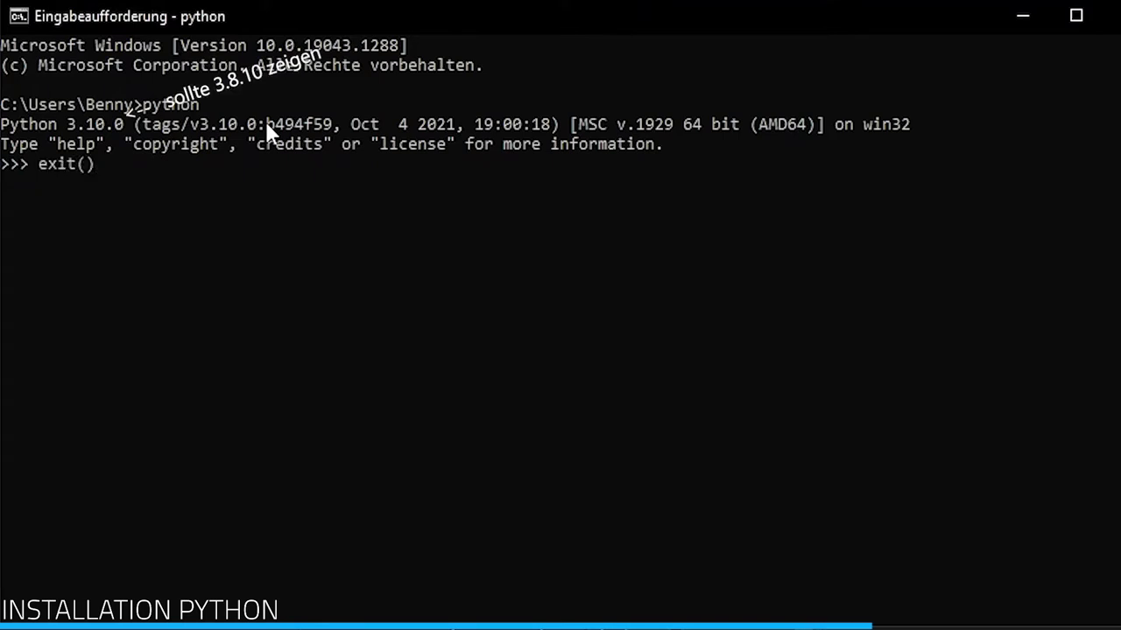
{"action": "key", "text": "Return"}
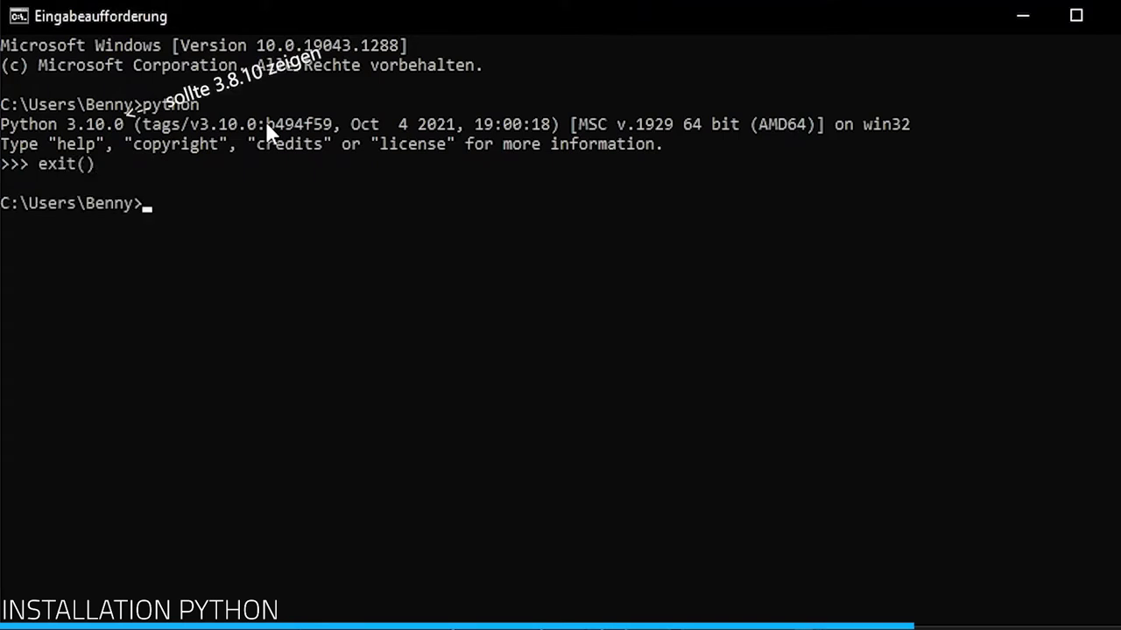
Step: Run py to confirm the launcher also gives Python 3.10.0, then exit() back to the prompt
{"action": "type", "text": "py"}
{"action": "key", "text": "Return"}
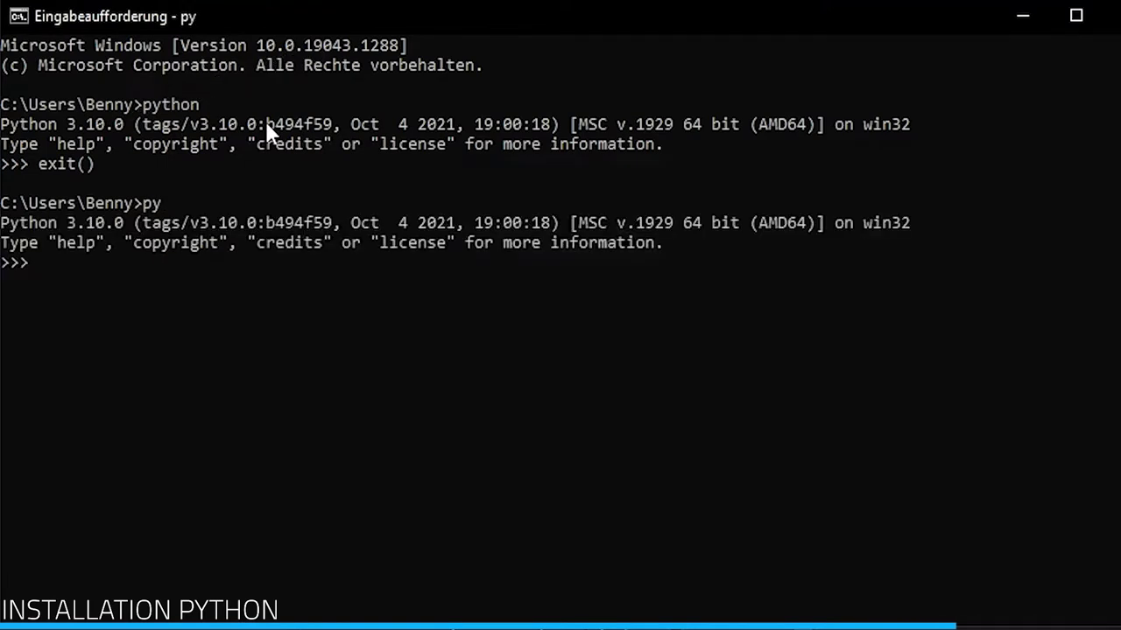
{"action": "type", "text": "eci"}
{"action": "type", "text": "t()"}
{"action": "key", "text": "Return"}
{"action": "key", "text": "Up"}
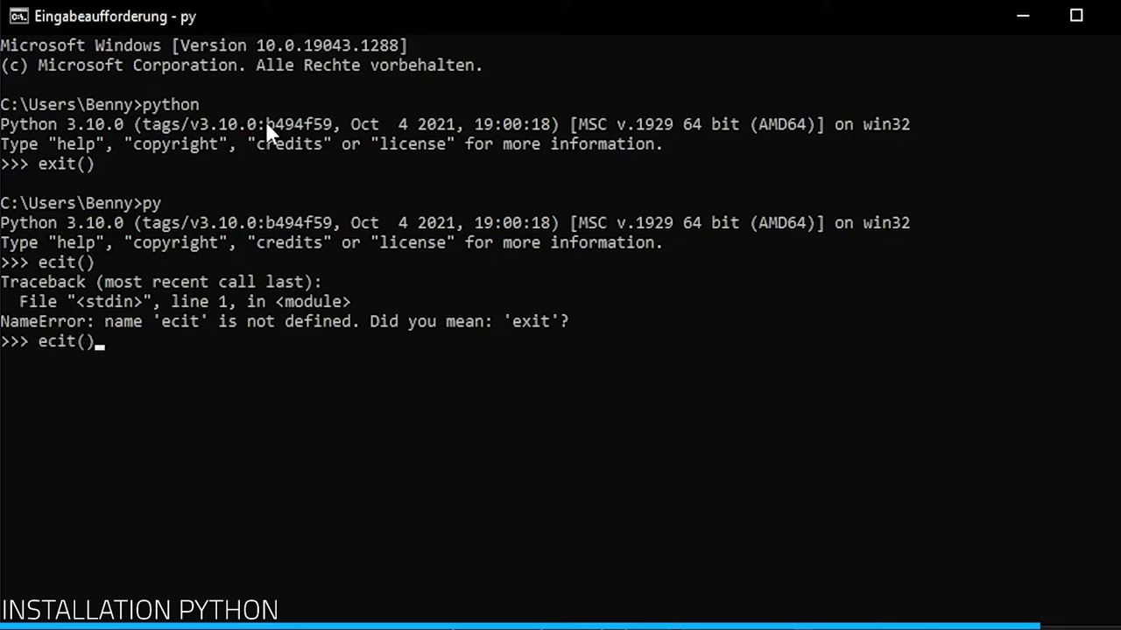
{"action": "key", "text": "Left"}
{"action": "key", "text": "Left"}
{"action": "key", "text": "Left"}
{"action": "key", "text": "BackSpace"}
{"action": "type", "text": "x"}
{"action": "key", "text": "Return"}
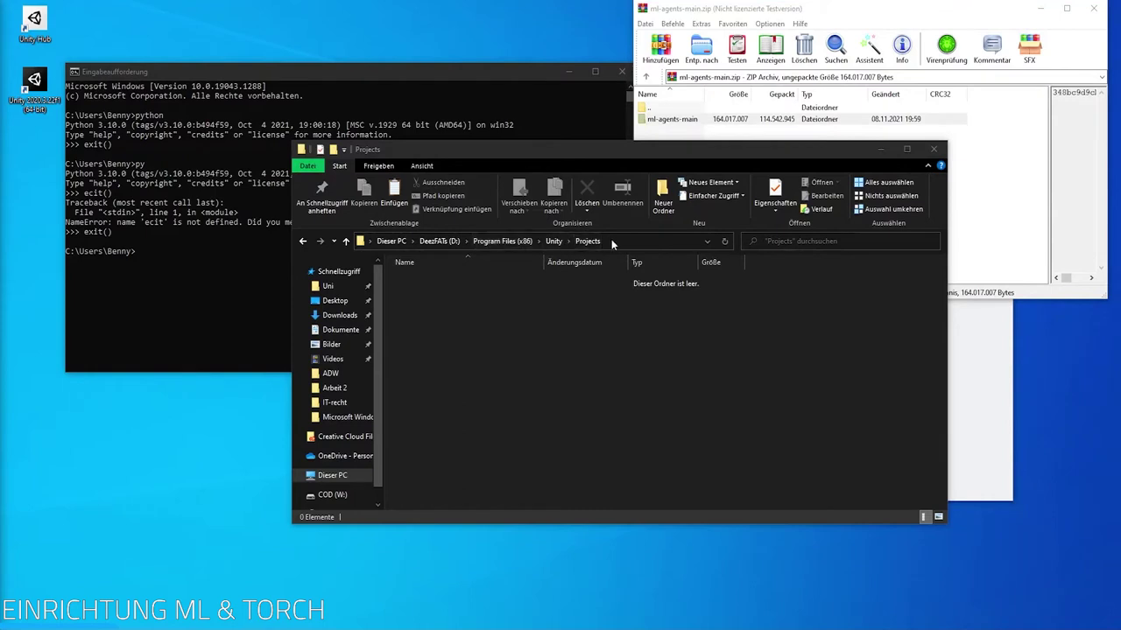
Step: Drag ml-agents-main out of the WinRAR archive into D:\Program Files (x86)\Unity\Projects
{"action": "left_click", "coordinate": [873, 10]}
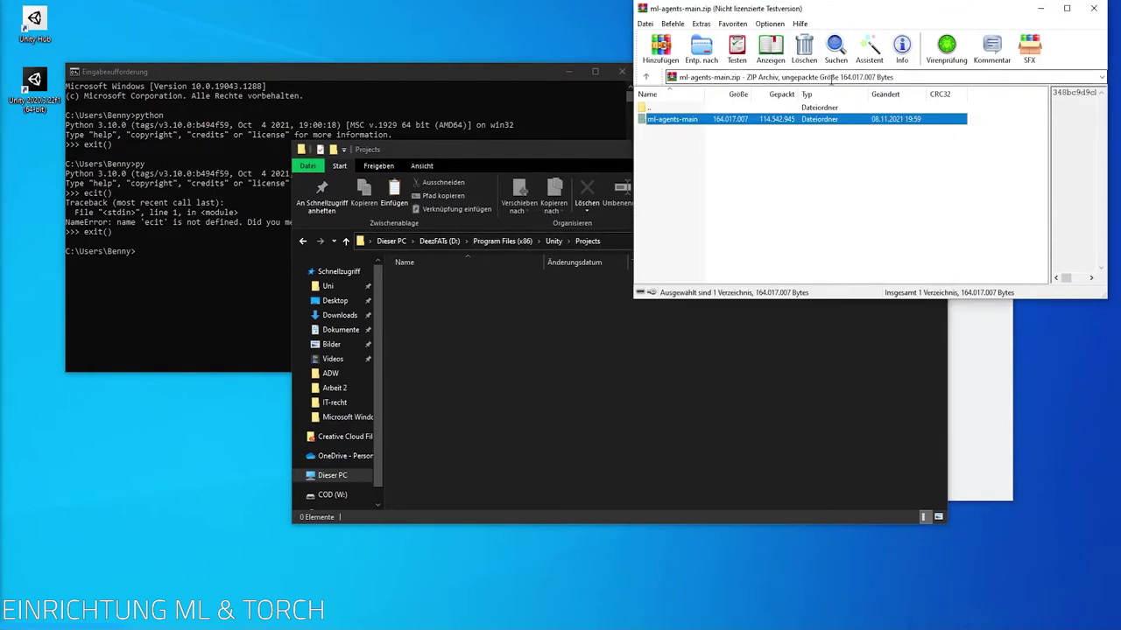
{"action": "mouse_move", "coordinate": [673, 125]}
{"action": "left_mouse_down"}
{"action": "mouse_move", "coordinate": [537, 360]}
{"action": "mouse_move", "coordinate": [534, 352]}
{"action": "left_mouse_up"}
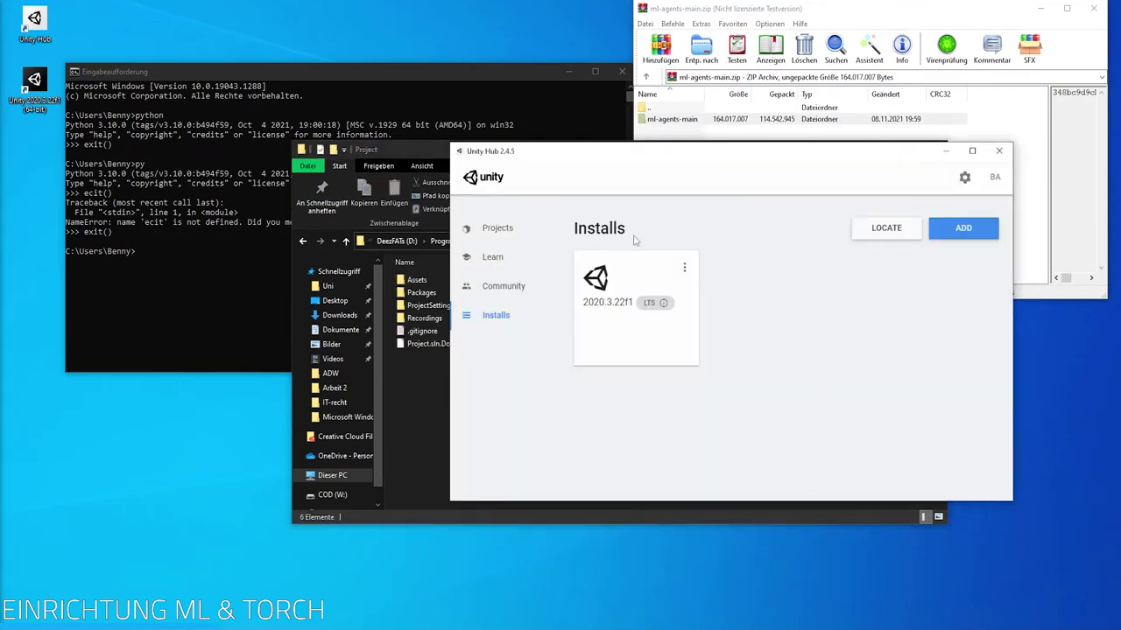
Step: Add ml-agents-main\Project to Unity Hub's projects list
{"action": "left_click", "coordinate": [494, 227]}
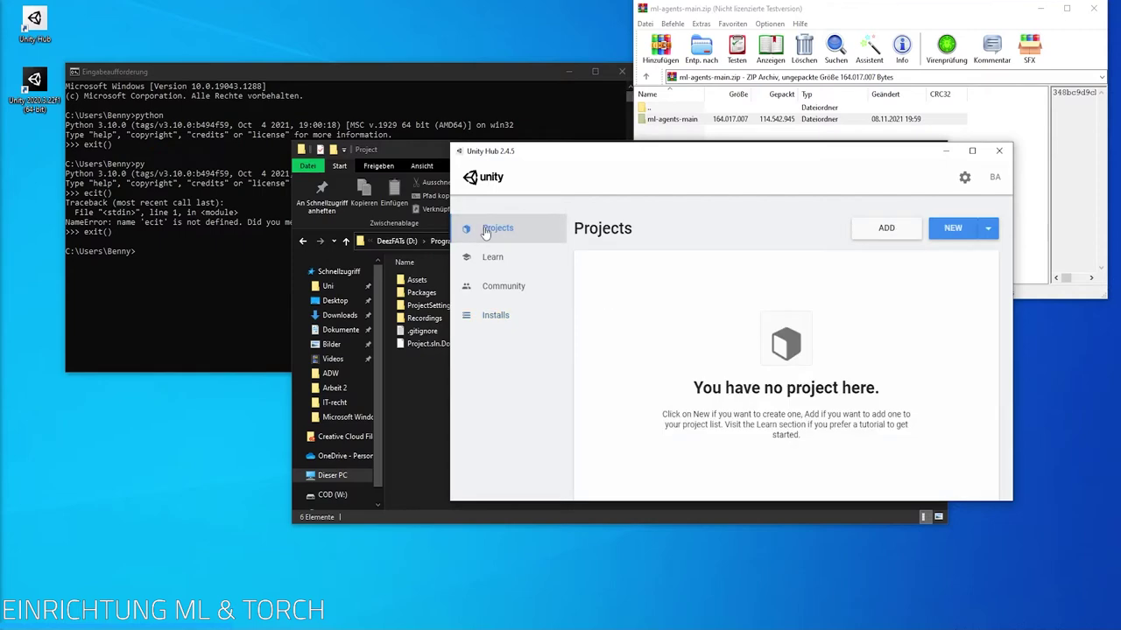
{"action": "left_click", "coordinate": [887, 229]}
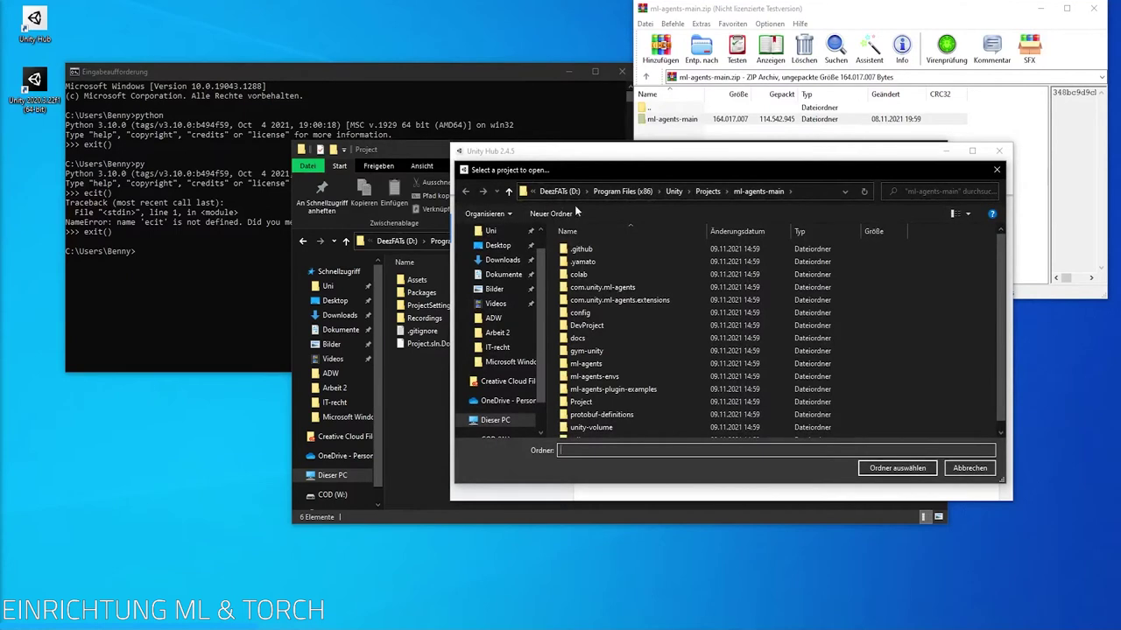
{"action": "left_click", "coordinate": [711, 194]}
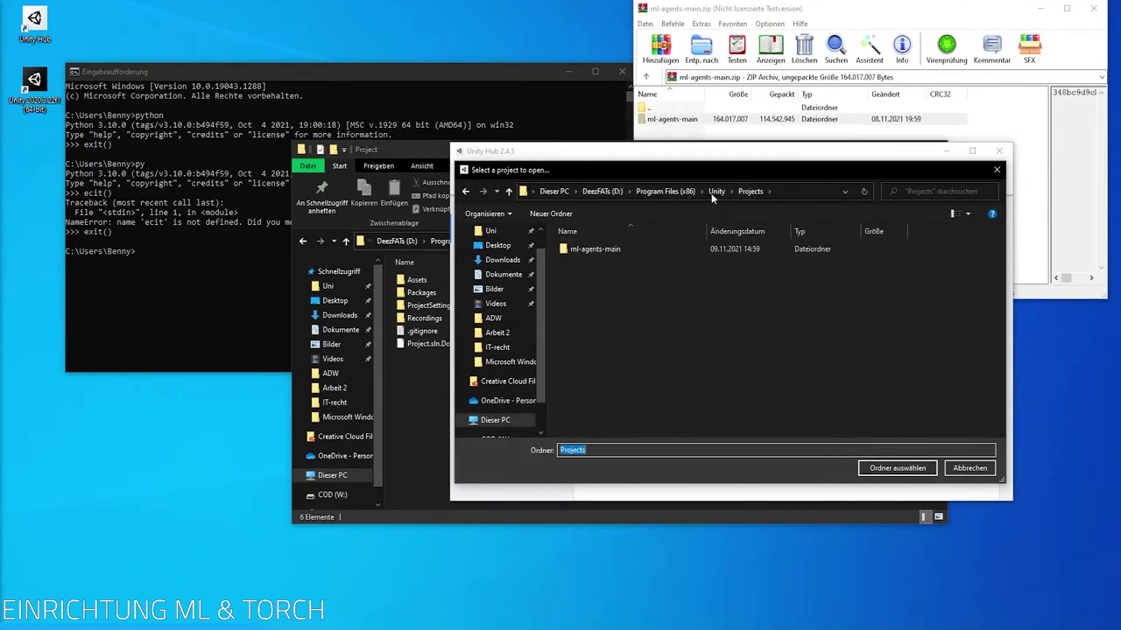
{"action": "double_click", "coordinate": [604, 250]}
{"action": "left_click", "coordinate": [586, 402]}
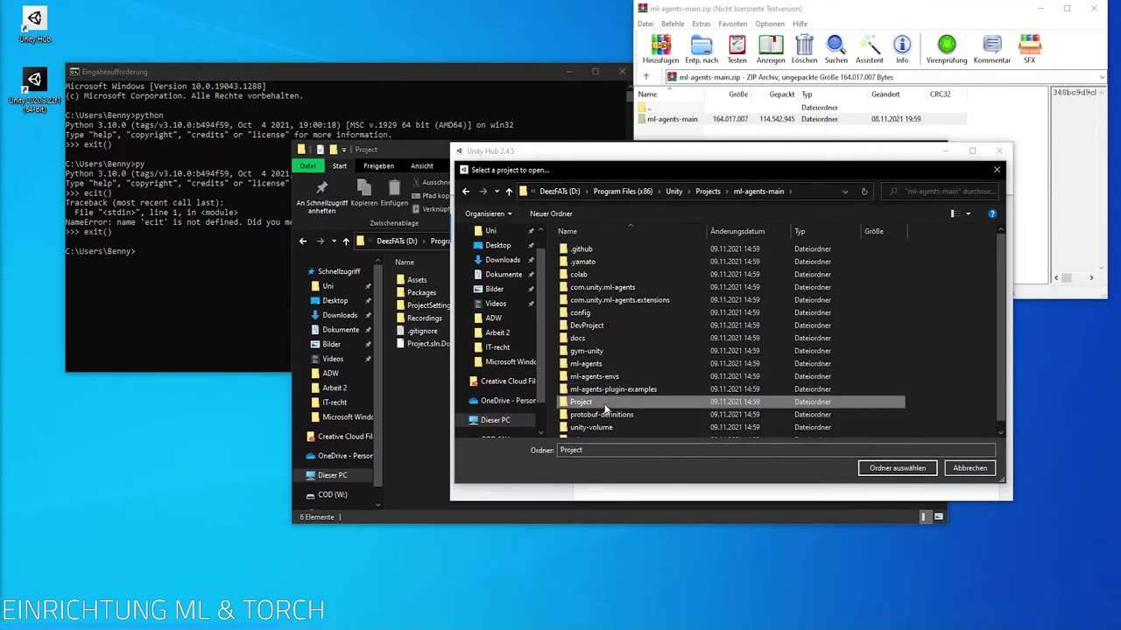
{"action": "left_click", "coordinate": [898, 469]}
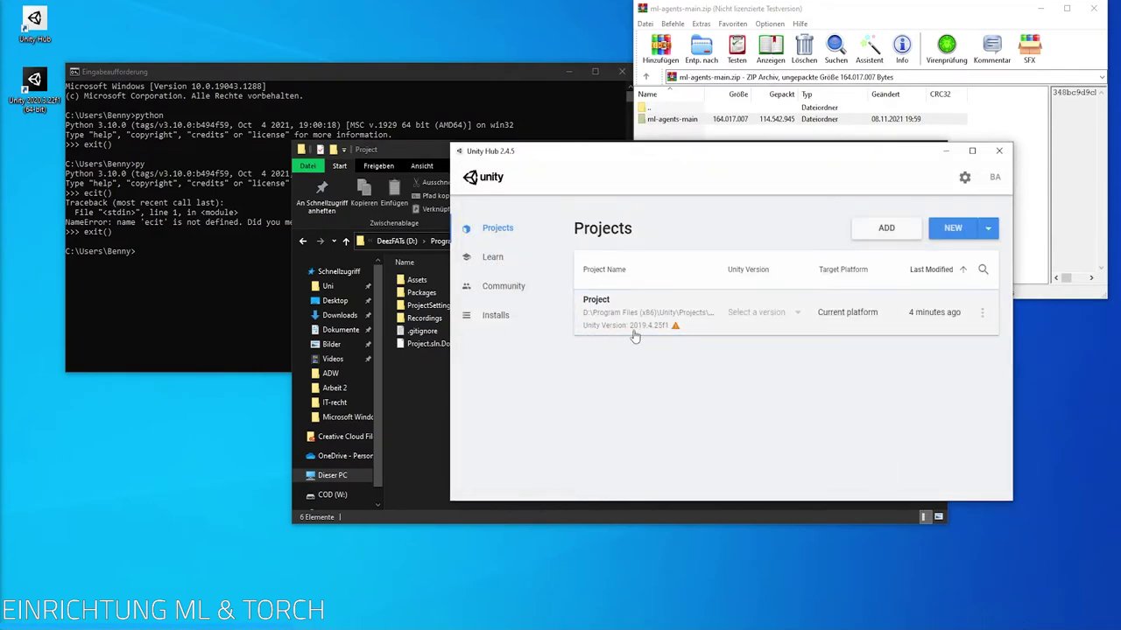
Step: Set the project's Unity version to 2020.3.22f1 and start opening it
{"action": "mouse_move", "coordinate": [676, 330]}
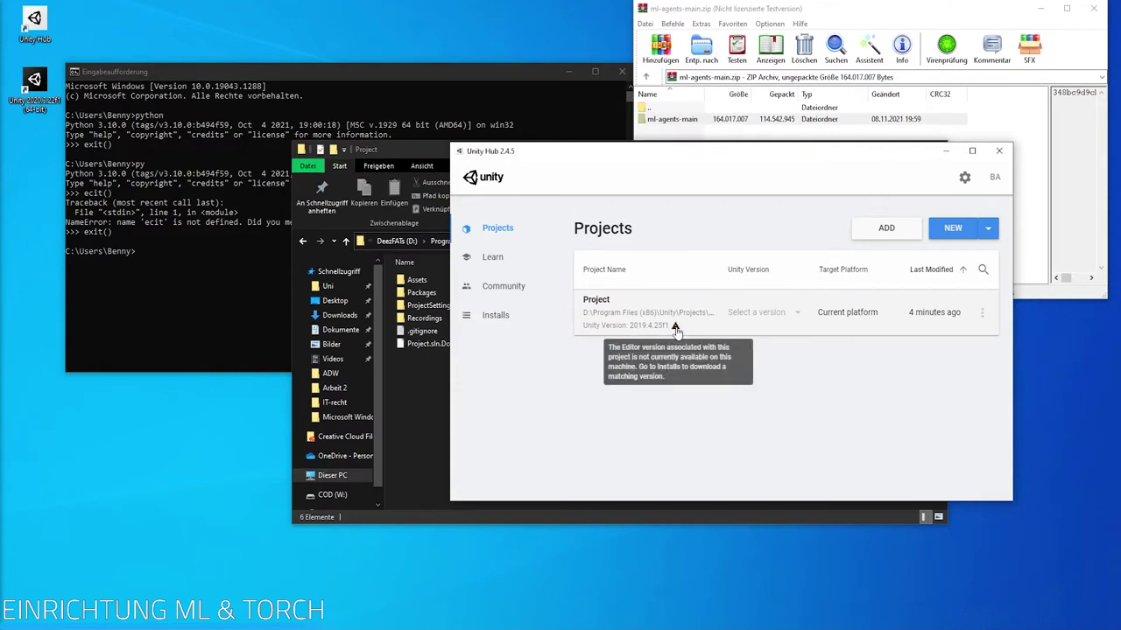
{"action": "left_click", "coordinate": [486, 317]}
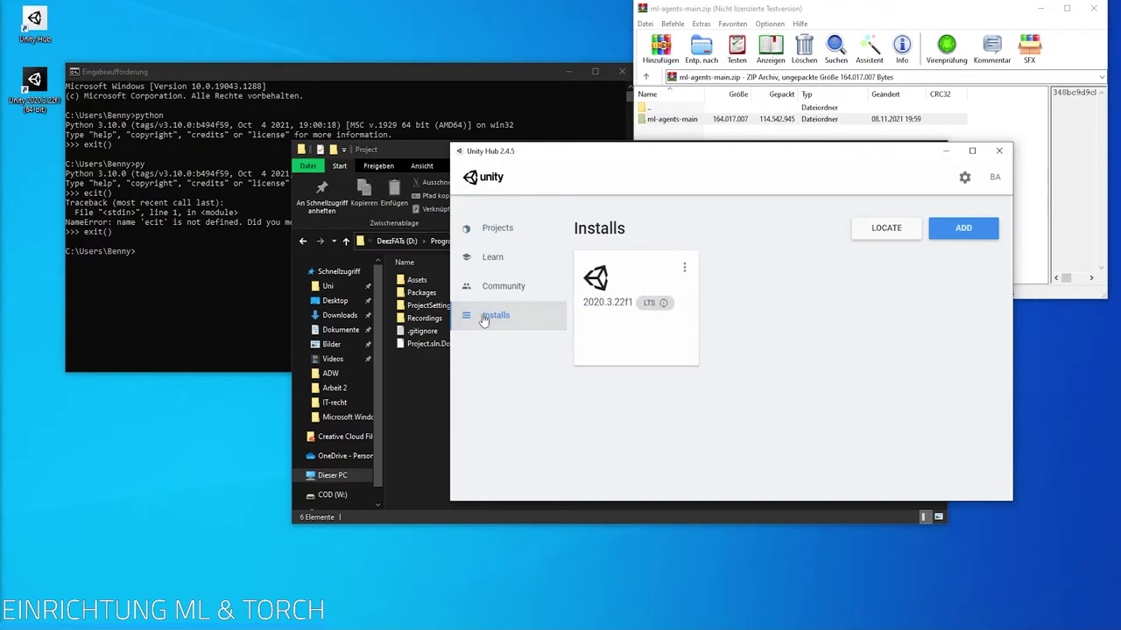
{"action": "left_click", "coordinate": [513, 235]}
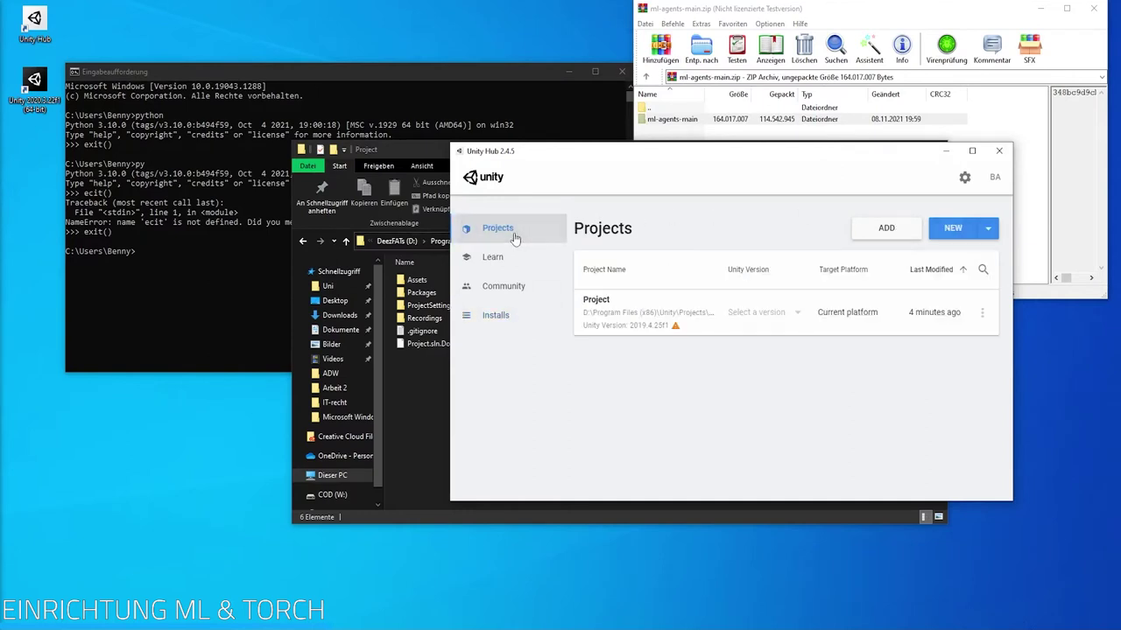
{"action": "left_click", "coordinate": [797, 314]}
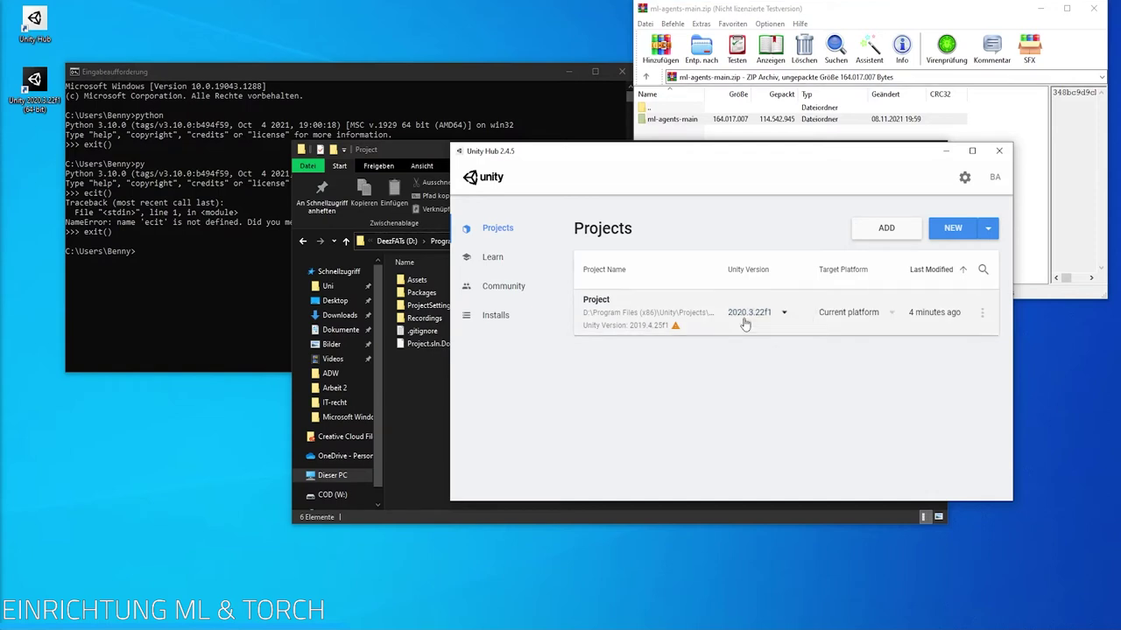
{"action": "left_click", "coordinate": [937, 315]}
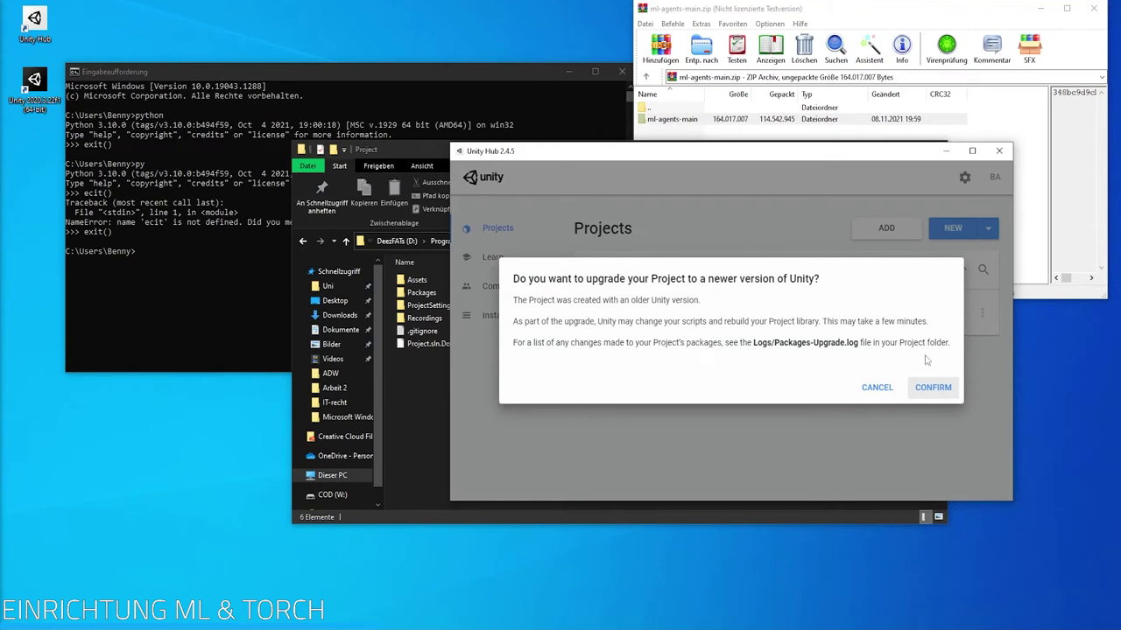
Step: Confirm the upgrade so the Project opens in Unity 2020.3.22f1
{"action": "left_click", "coordinate": [934, 388]}
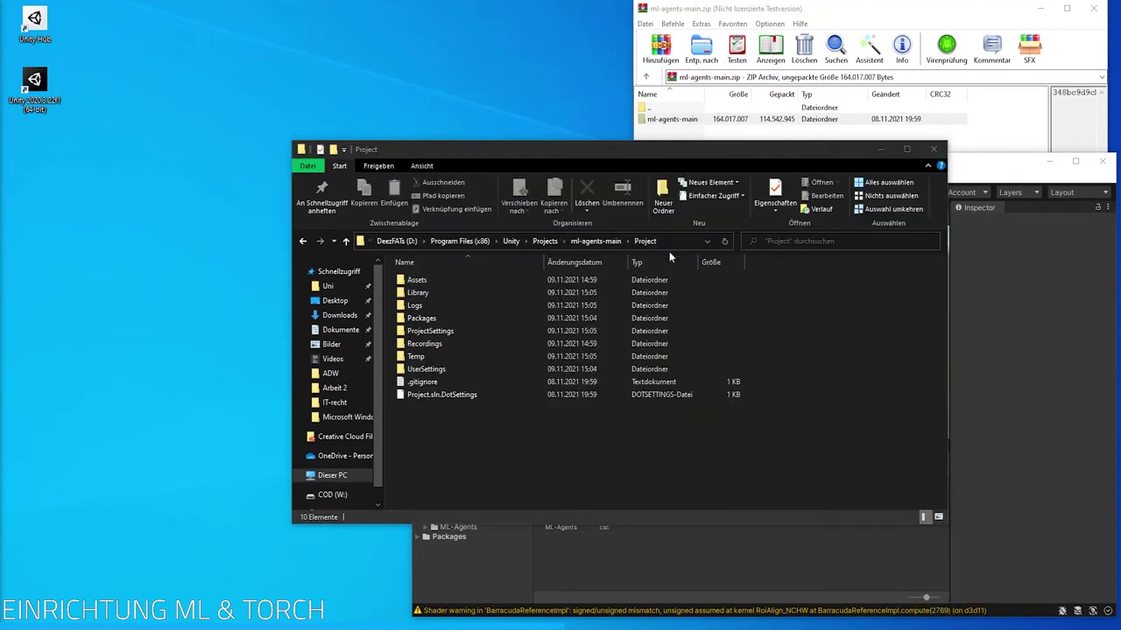
Step: Open cmd in the Project folder and create a virtual environment with python -m venv venv
{"action": "left_click", "coordinate": [662, 241]}
{"action": "type", "text": "cmd"}
{"action": "key", "text": "Return"}
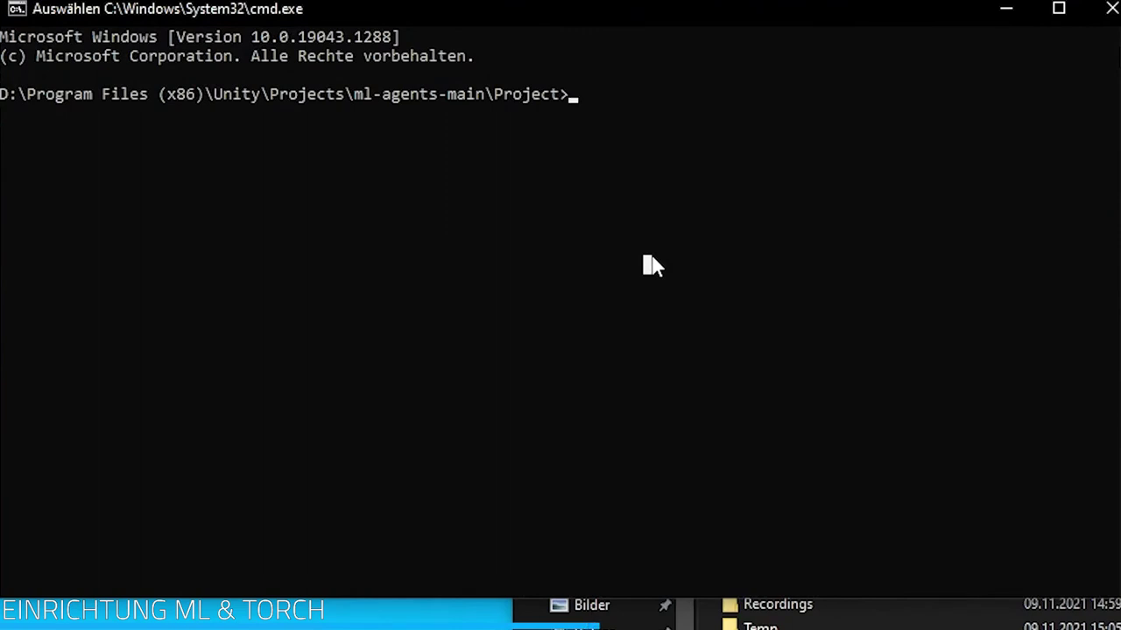
{"action": "type", "text": "python"}
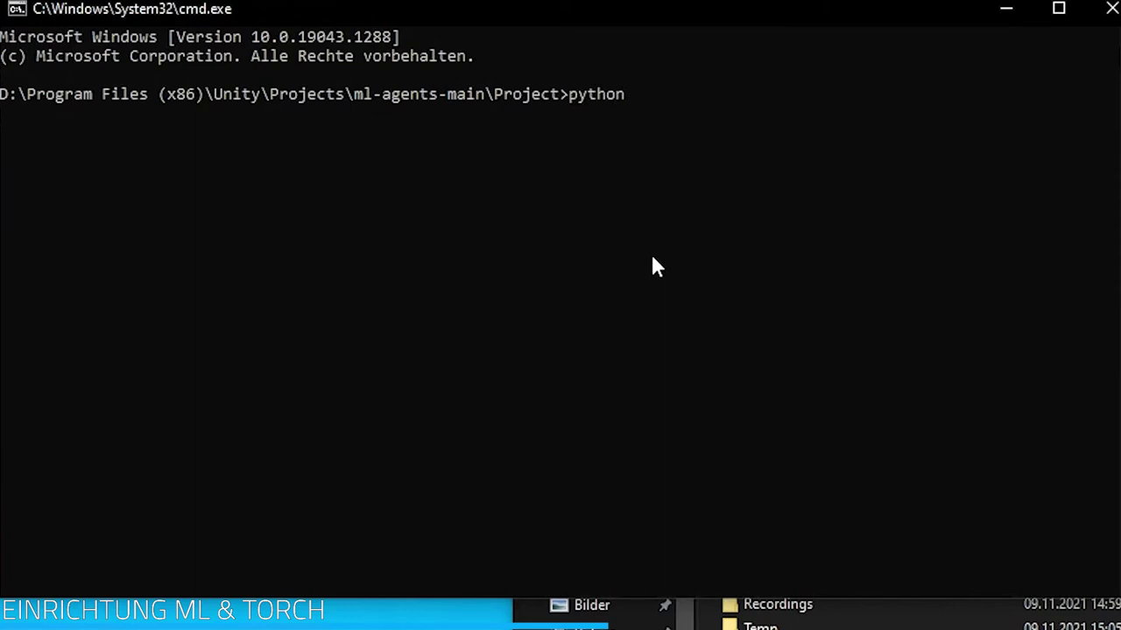
{"action": "type", "text": " -m"}
{"action": "type", "text": " venv"}
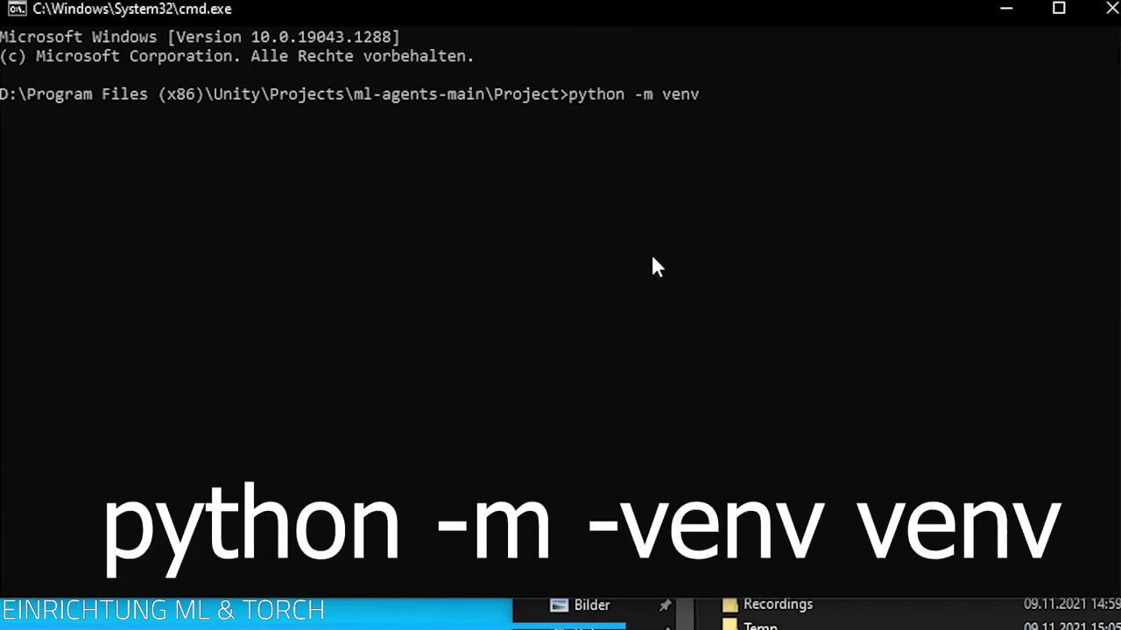
{"action": "type", "text": " venv"}
{"action": "key", "text": "Return"}
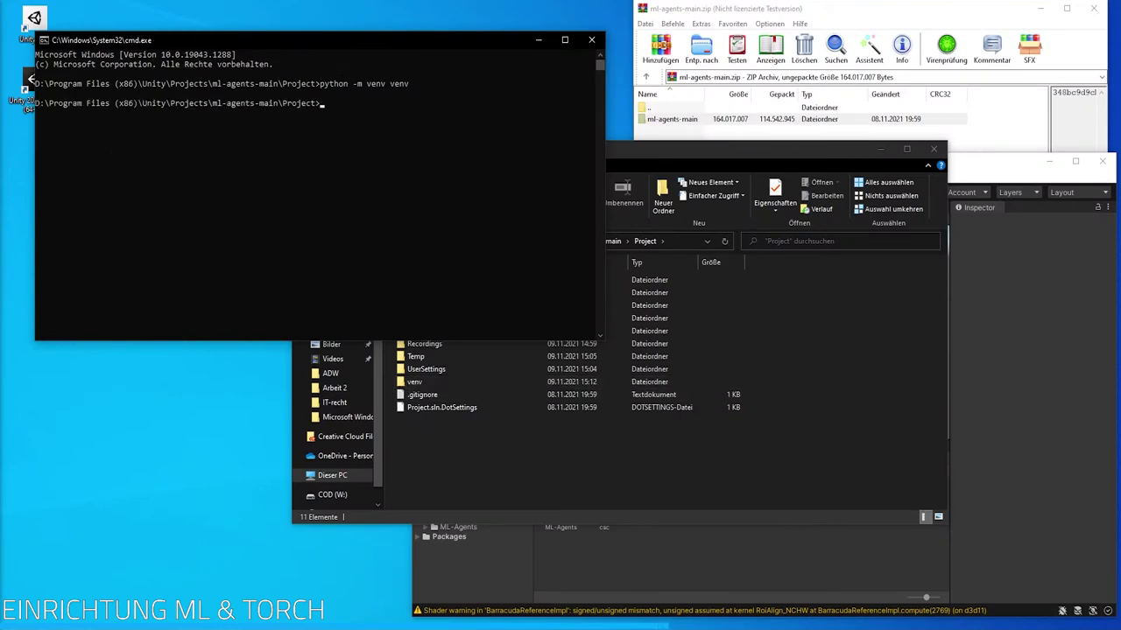
Step: Check that venv\Scripts contains activate, then return to the Project folder
{"action": "left_click", "coordinate": [583, 477]}
{"action": "double_click", "coordinate": [415, 383]}
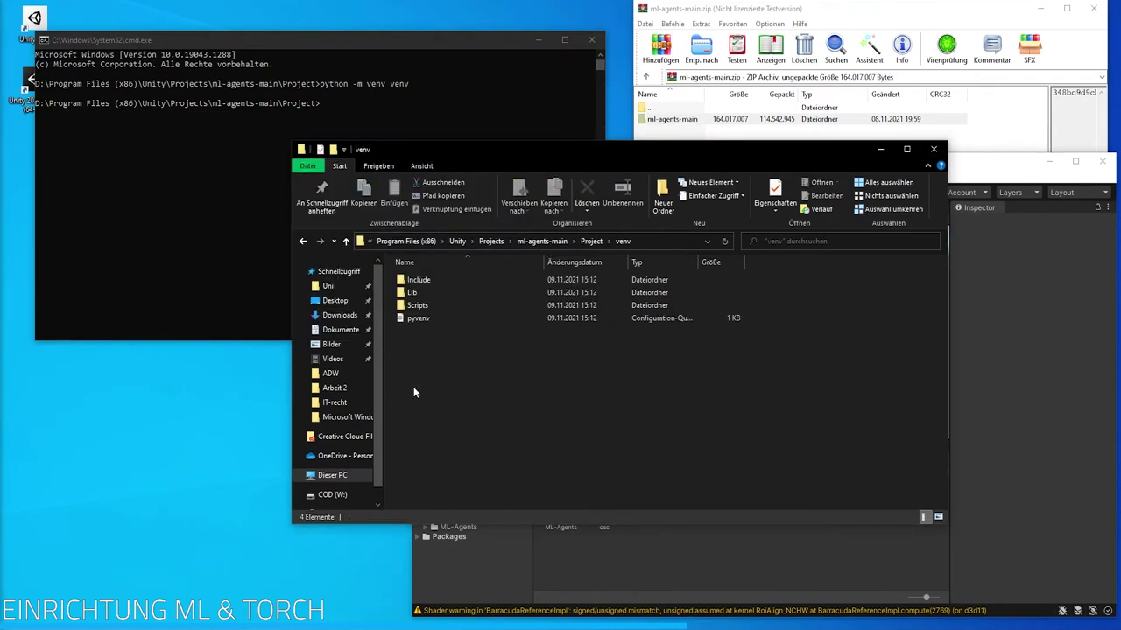
{"action": "double_click", "coordinate": [417, 305]}
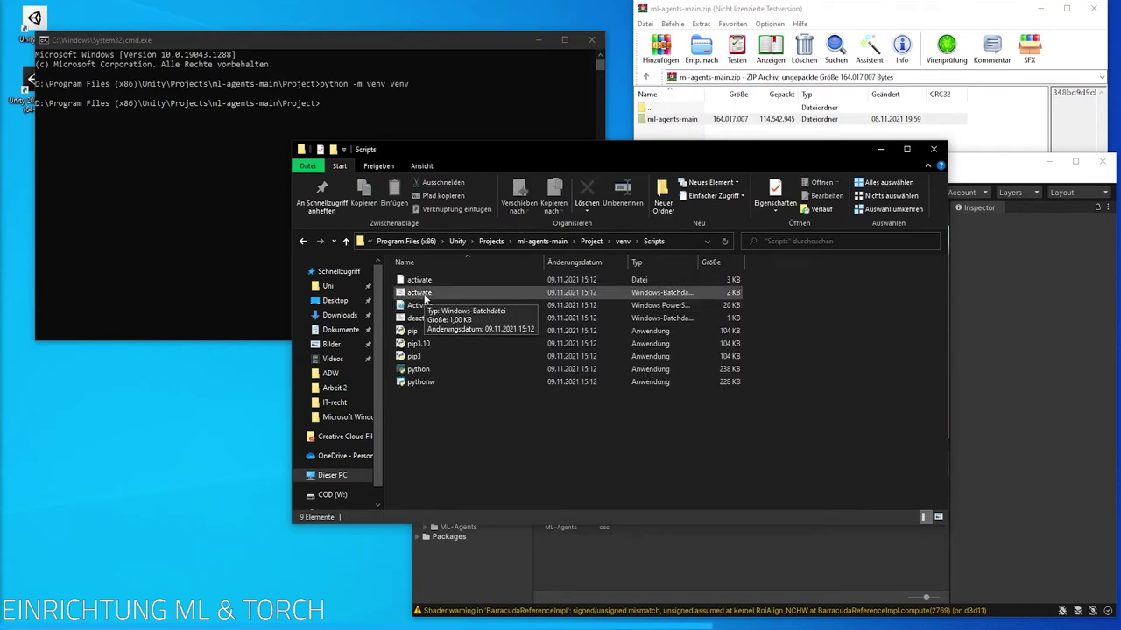
{"action": "left_click", "coordinate": [591, 241]}
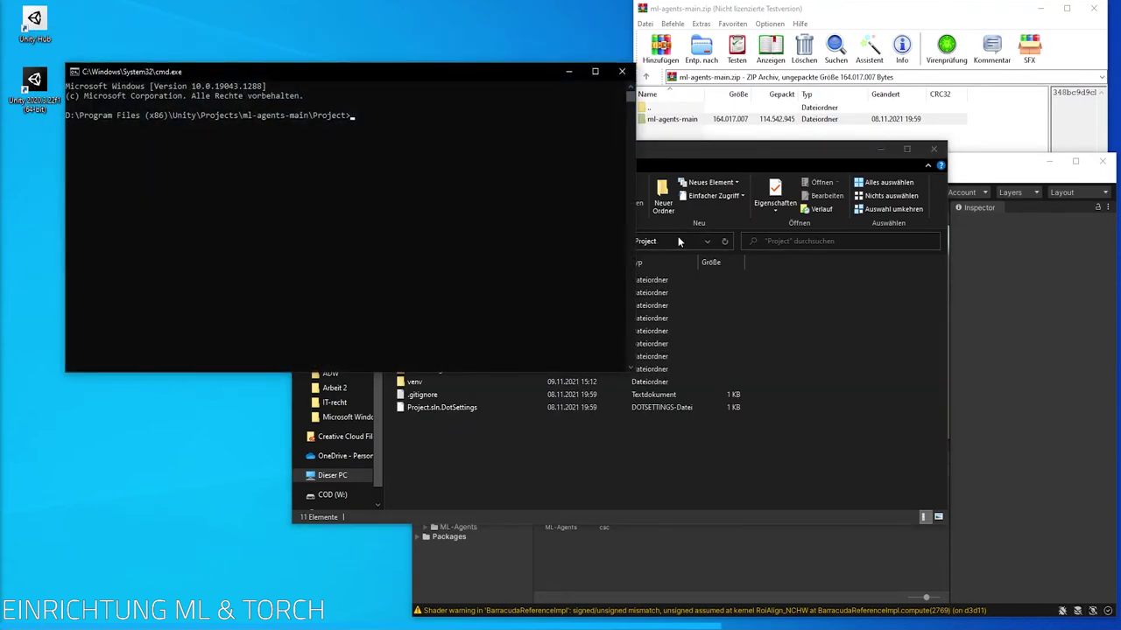
Step: Run venv\Scripts\activate so the prompt shows (venv)
{"action": "left_click", "coordinate": [352, 117]}
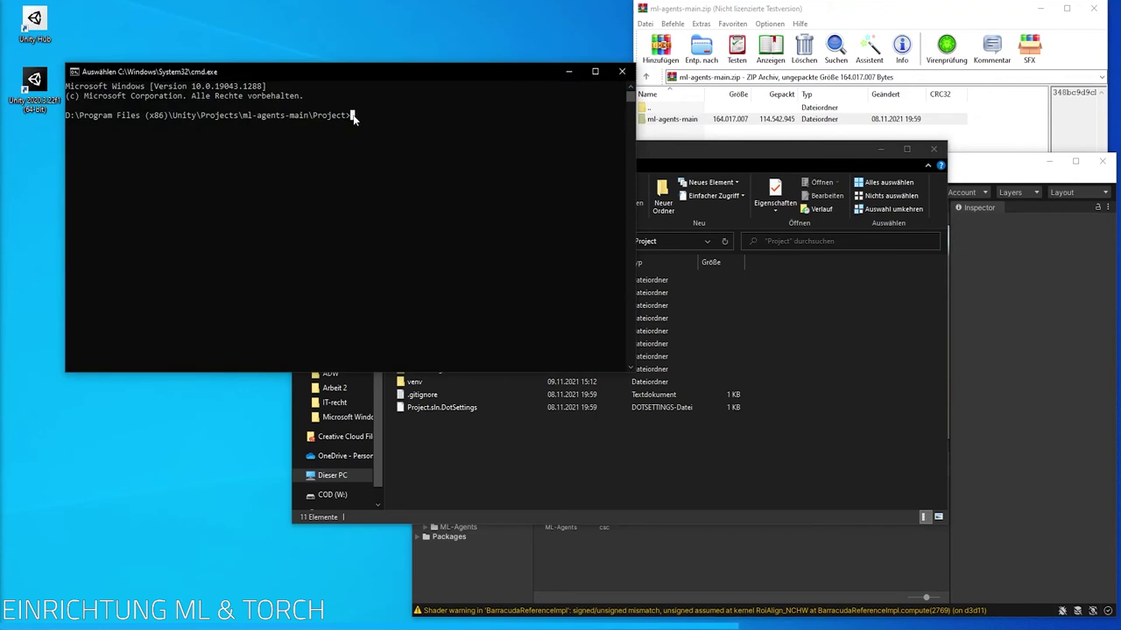
{"action": "type", "text": "venv"}
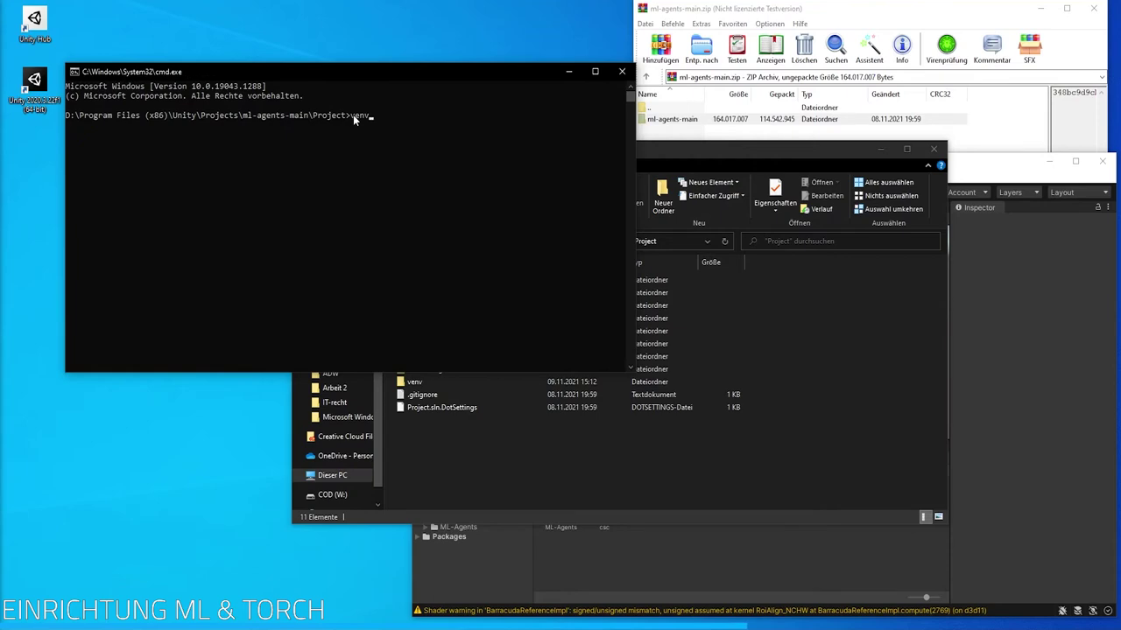
{"action": "type", "text": "/scr"}
{"action": "key", "text": "BackSpace"}
{"action": "key", "text": "BackSpace"}
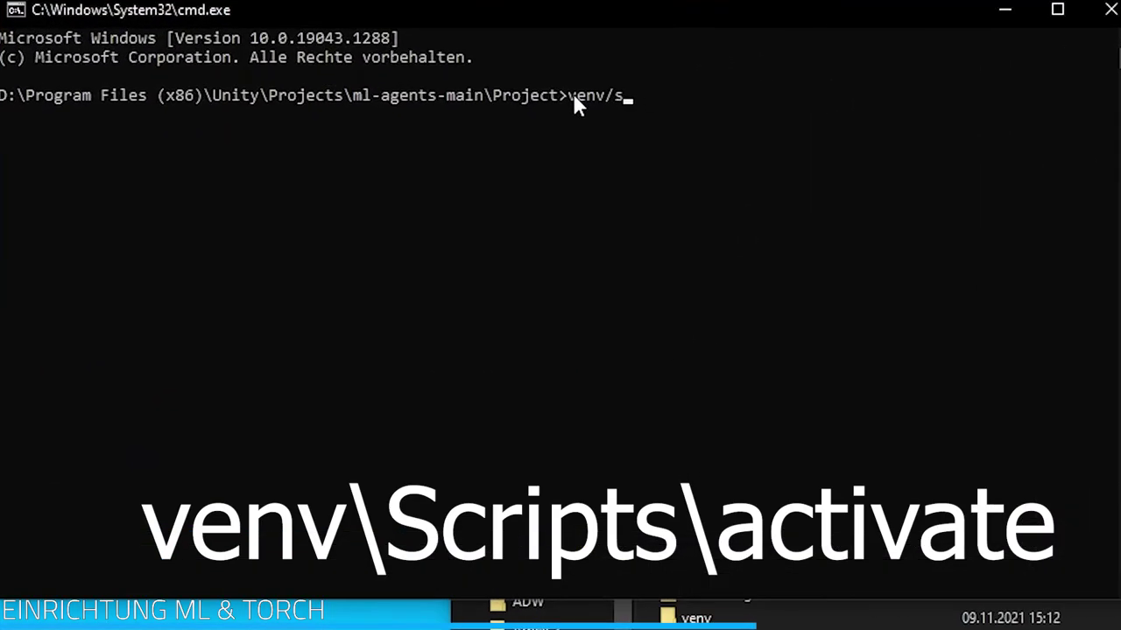
{"action": "key", "text": "BackSpace"}
{"action": "type", "text": "Sc"}
{"action": "key", "text": "BackSpace"}
{"action": "key", "text": "BackSpace"}
{"action": "key", "text": "BackSpace"}
{"action": "key", "text": "BackSpace"}
{"action": "key", "text": "BackSpace"}
{"action": "key", "text": "BackSpace"}
{"action": "type", "text": "env\\"}
{"action": "type", "text": "s"}
{"action": "key", "text": "BackSpace"}
{"action": "type", "text": "SCri"}
{"action": "key", "text": "BackSpace"}
{"action": "key", "text": "BackSpace"}
{"action": "key", "text": "BackSpace"}
{"action": "type", "text": "cri"}
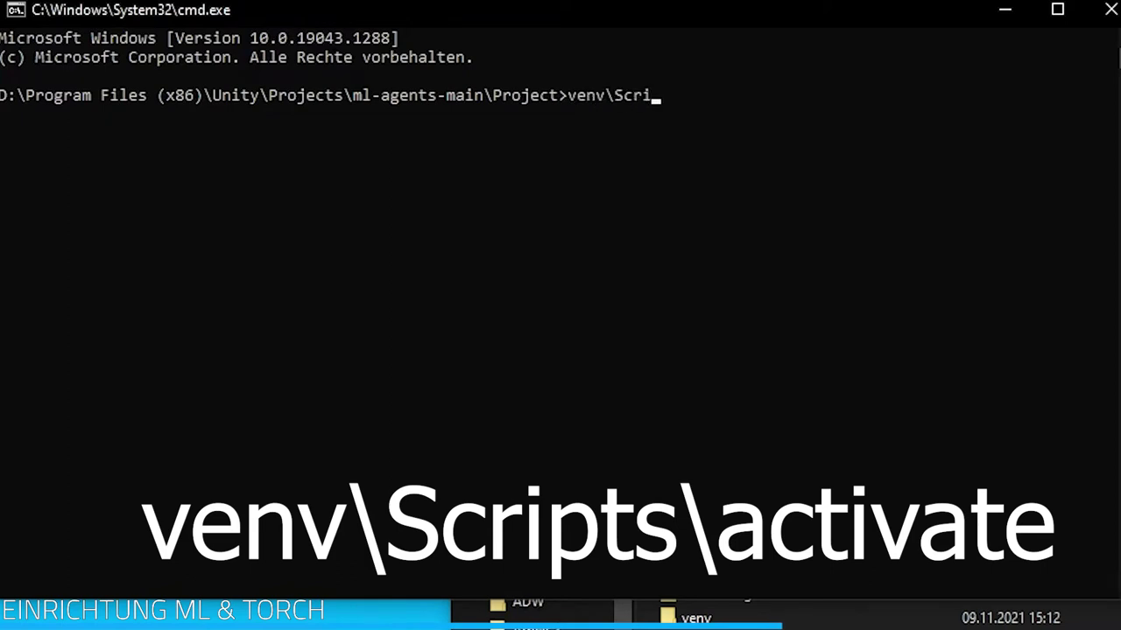
{"action": "type", "text": "pts\\"}
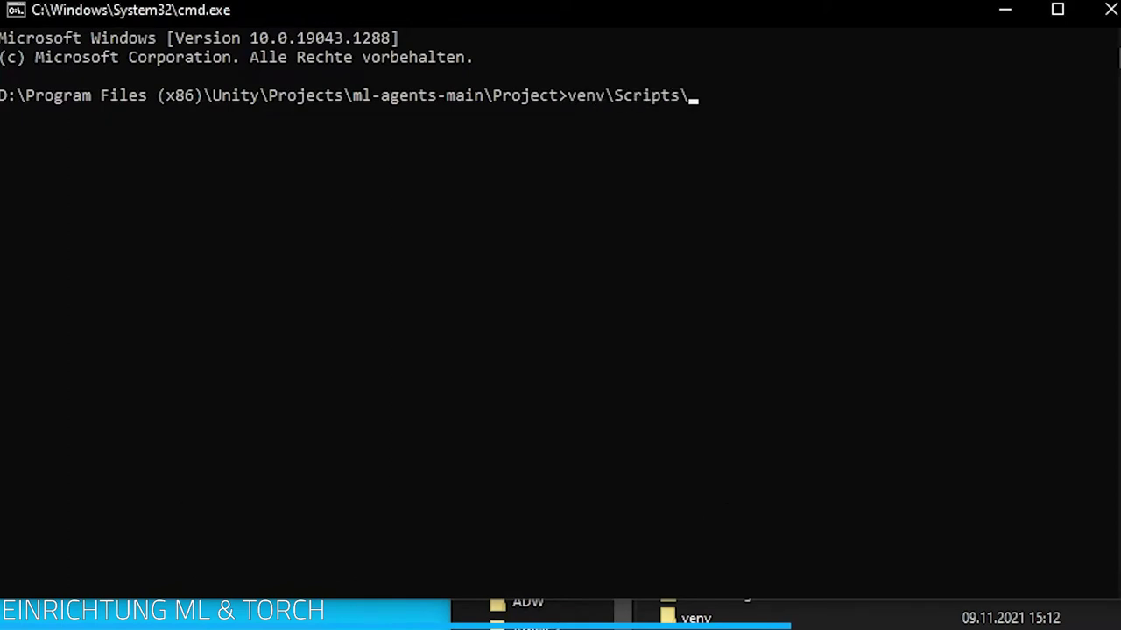
{"action": "type", "text": "activa"}
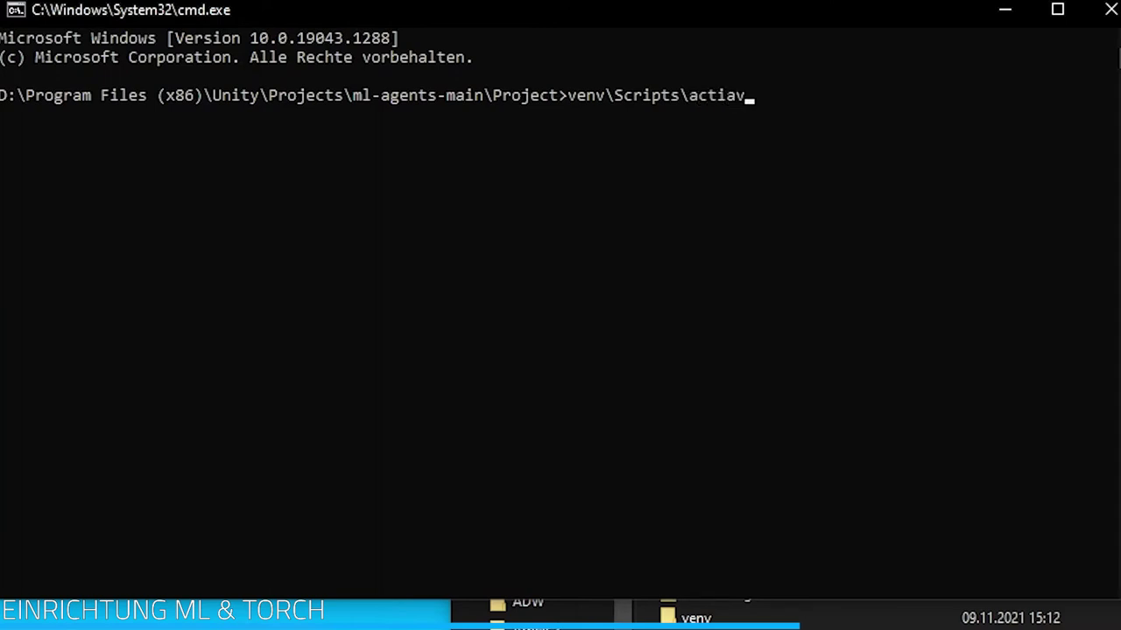
{"action": "key", "text": "BackSpace"}
{"action": "key", "text": "BackSpace"}
{"action": "type", "text": "vate"}
{"action": "key", "text": "Return"}
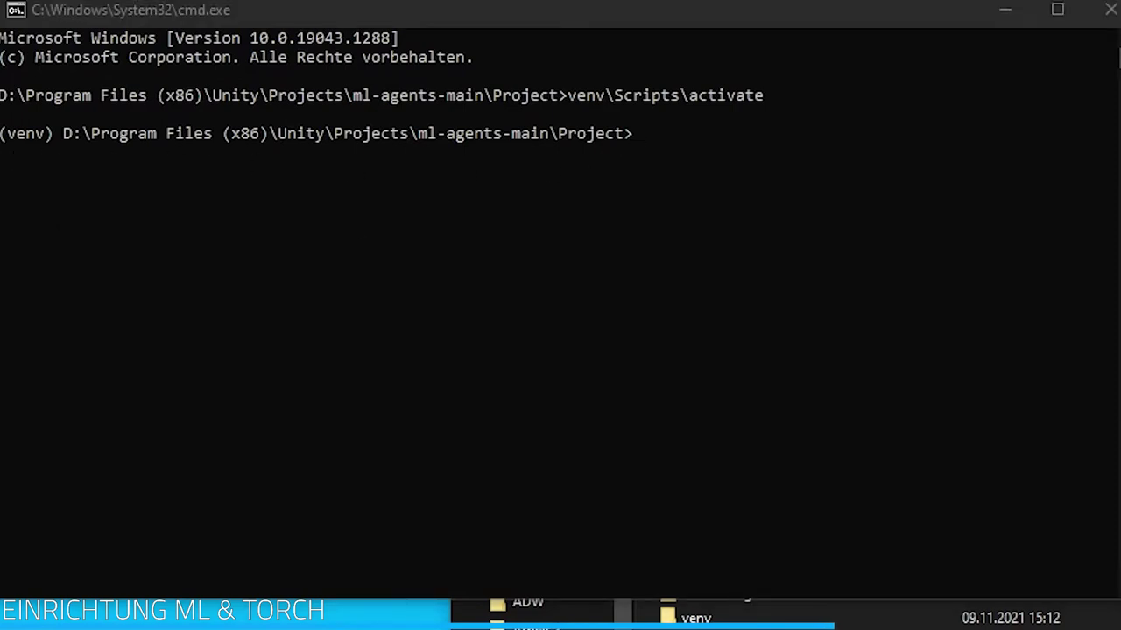
Step: Upgrade pip to 21.3.1 with python -m pip install --upgrade pip
{"action": "left_click", "coordinate": [818, 244]}
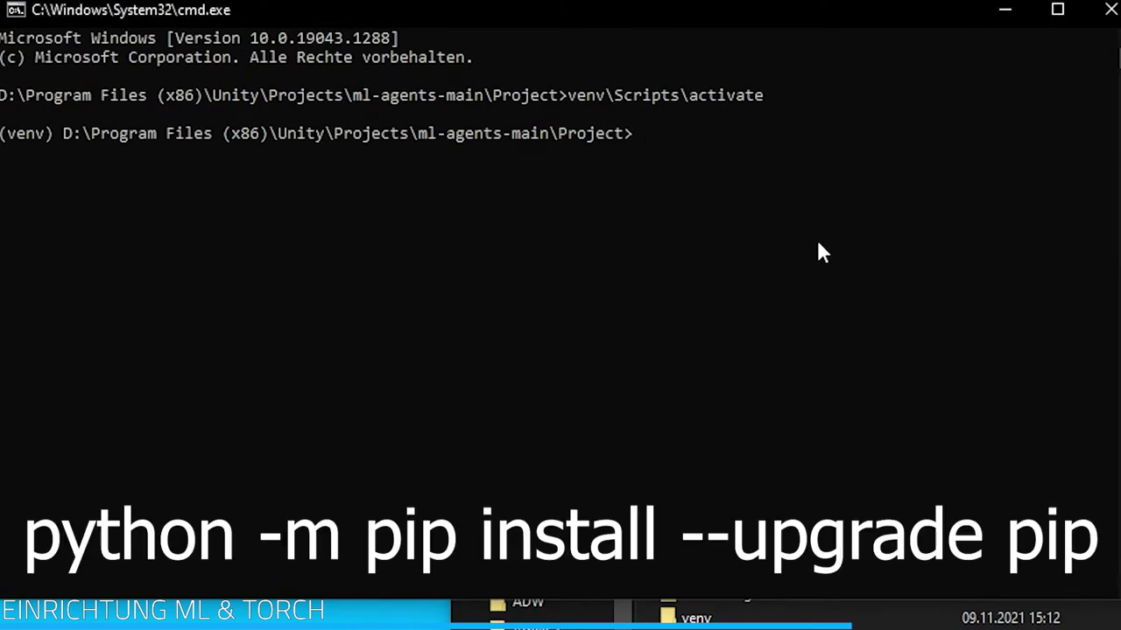
{"action": "type", "text": "python "}
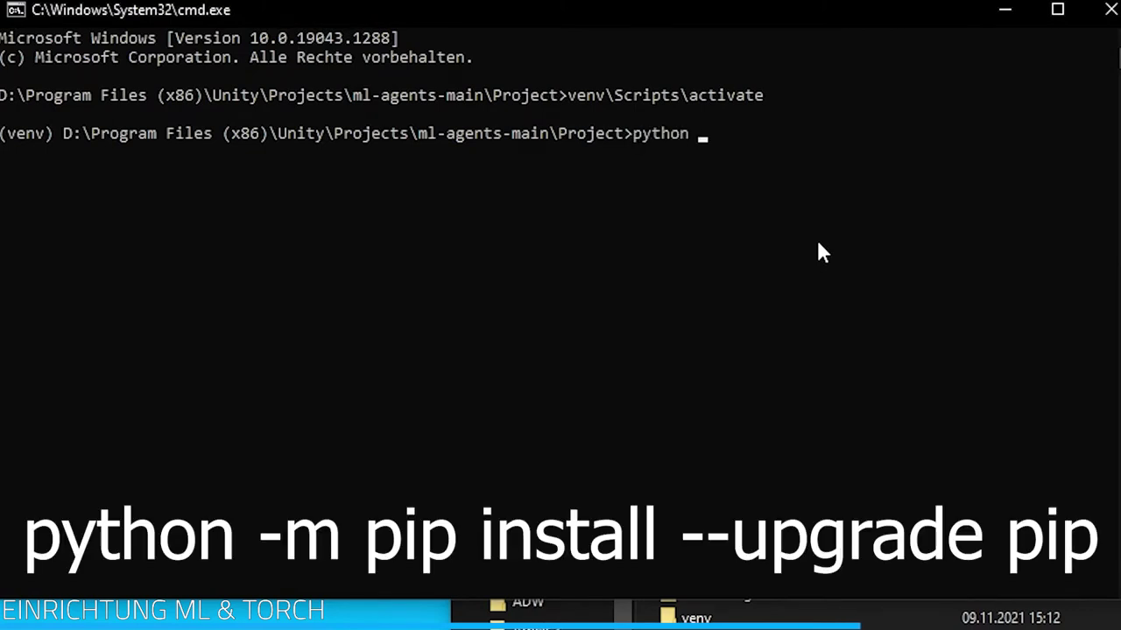
{"action": "type", "text": "-m"}
{"action": "type", "text": " pip install"}
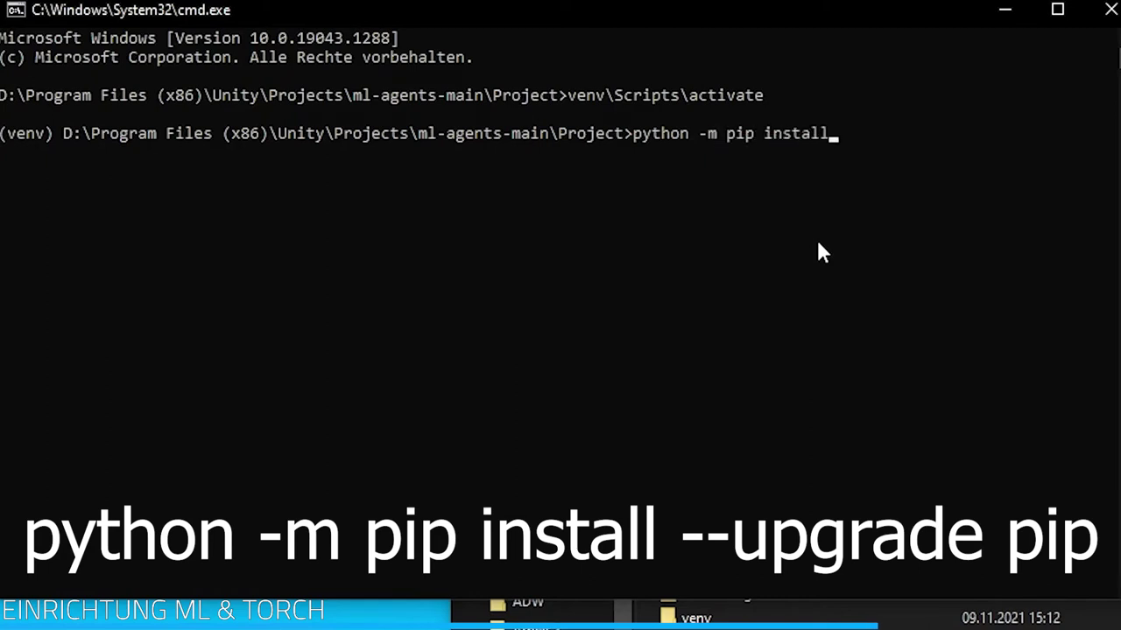
{"action": "type", "text": " --upg"}
{"action": "type", "text": "rade pi"}
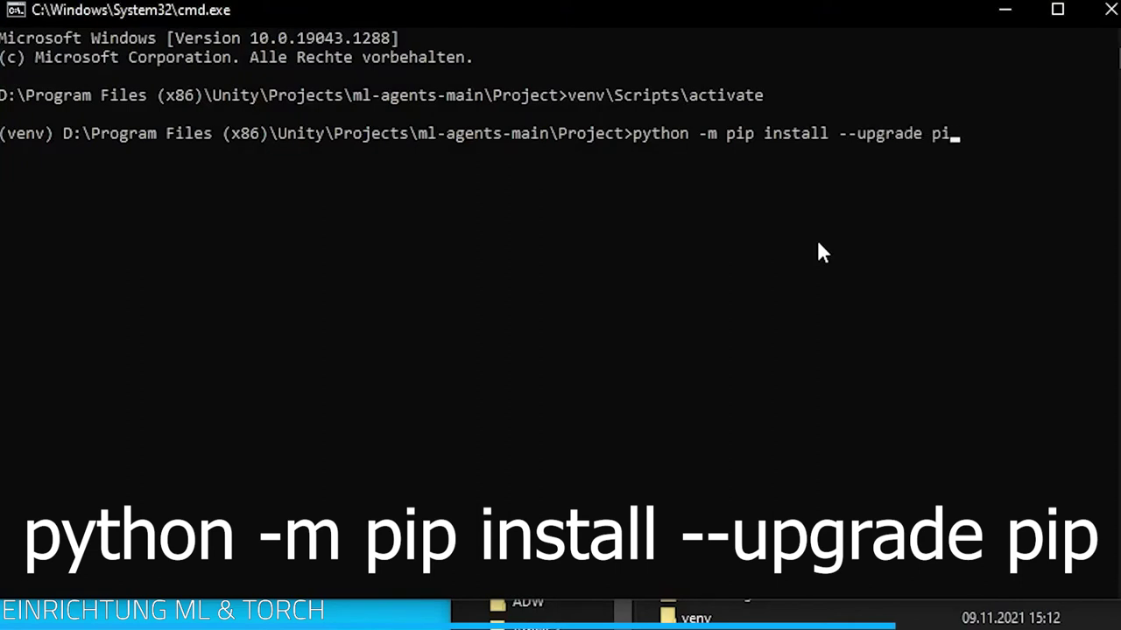
{"action": "type", "text": "p"}
{"action": "key", "text": "Return"}
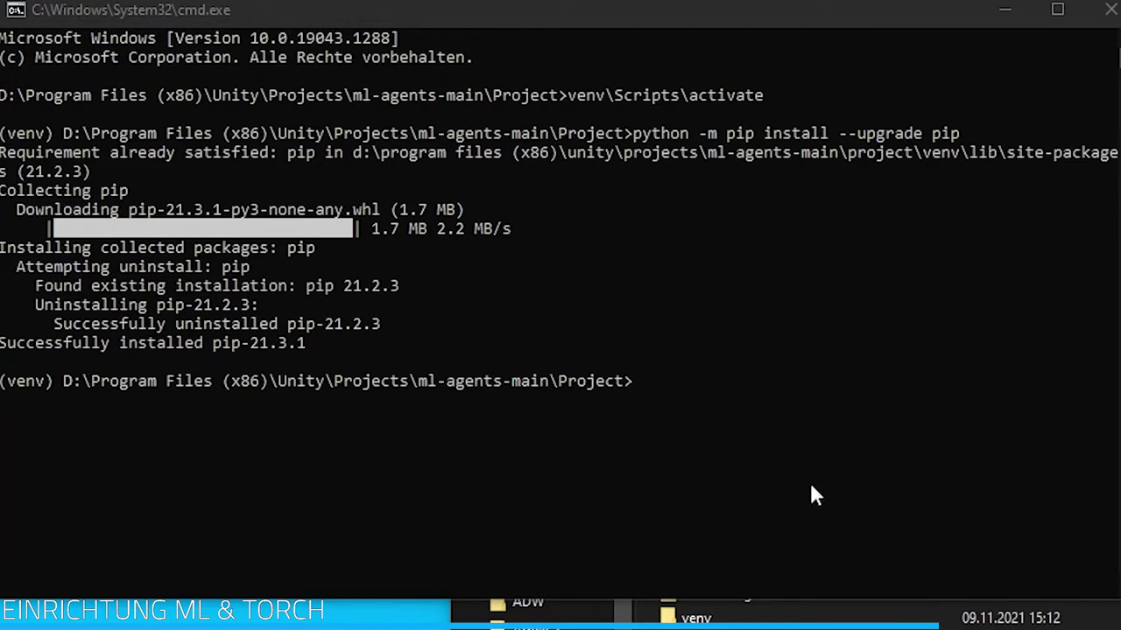
{"action": "left_click", "coordinate": [693, 392]}
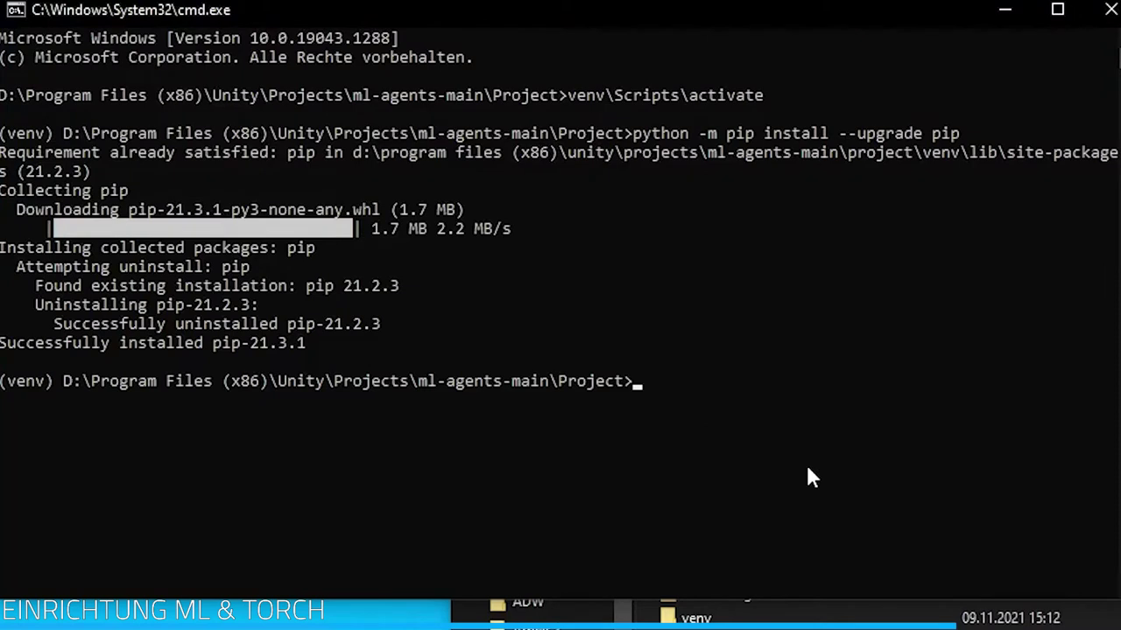
{"action": "type", "text": "pip "}
{"action": "type", "text": "install"}
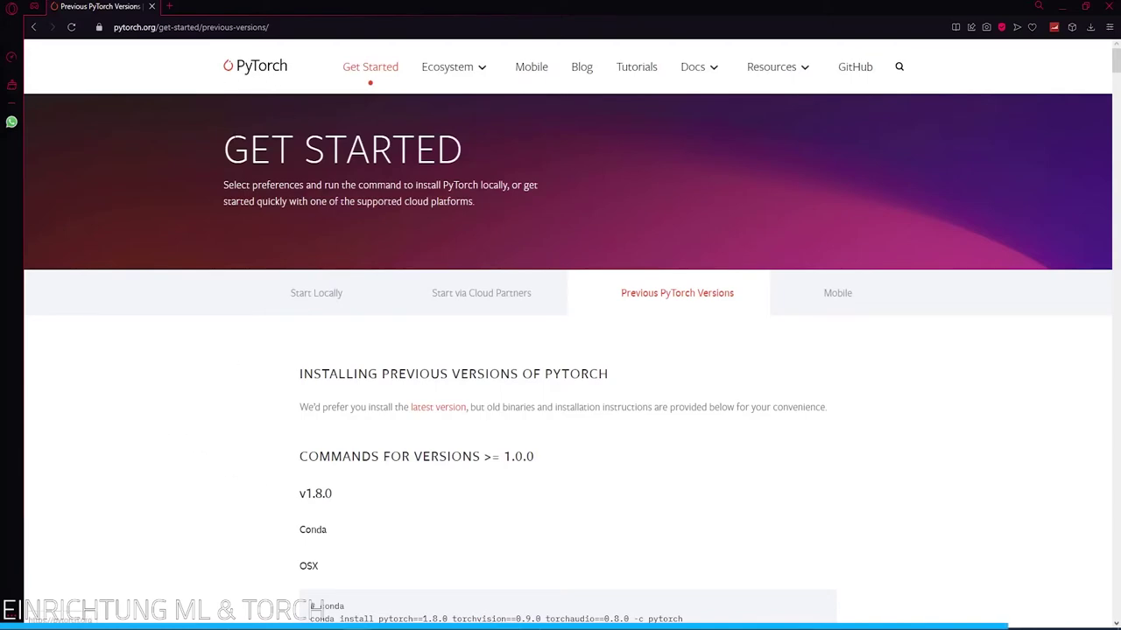
Step: On PyTorch's Get Started page, choose Pip with CUDA 10.2 and select the generated pip3 command
{"action": "scroll", "coordinate": [251, 182], "scroll_direction": "down", "scroll_amount": 2}
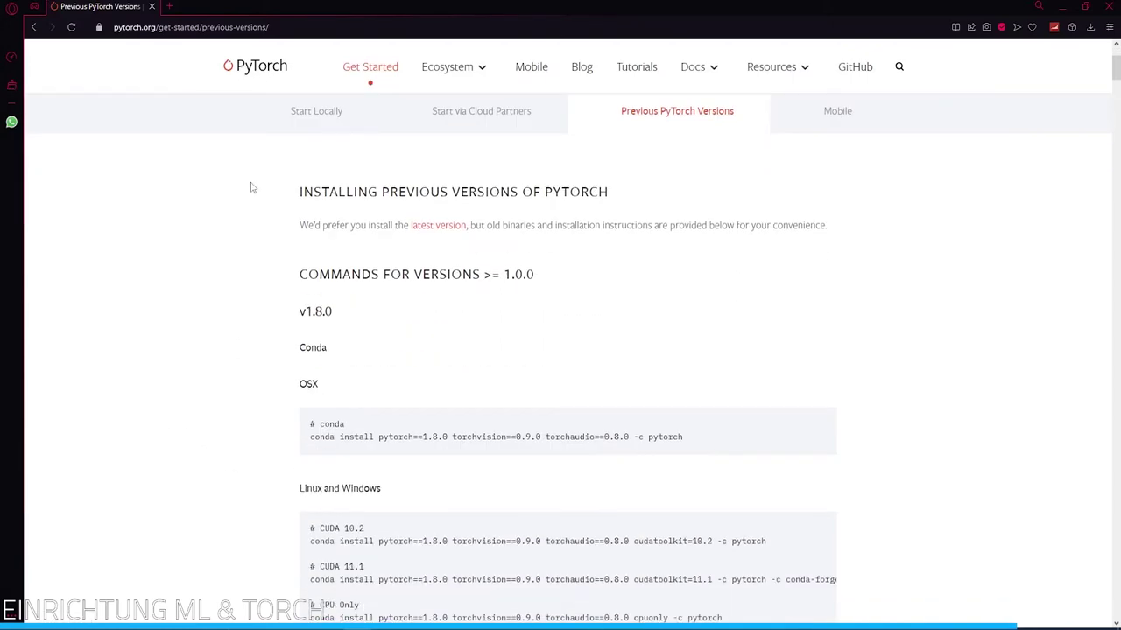
{"action": "scroll", "coordinate": [252, 186], "scroll_direction": "down", "scroll_amount": 2}
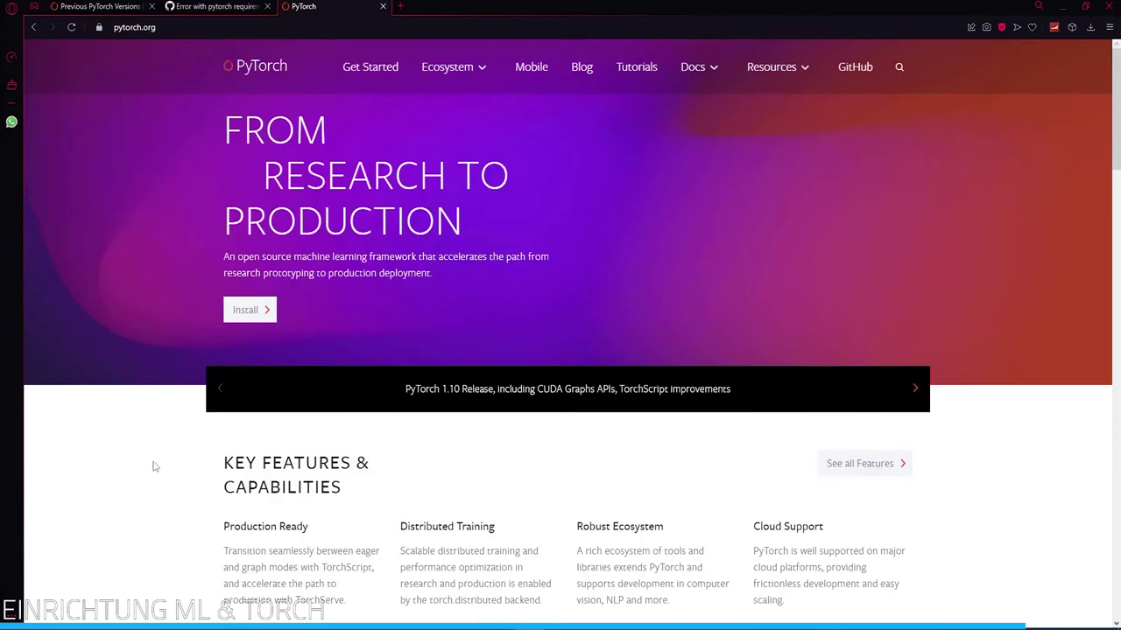
{"action": "left_click", "coordinate": [372, 67]}
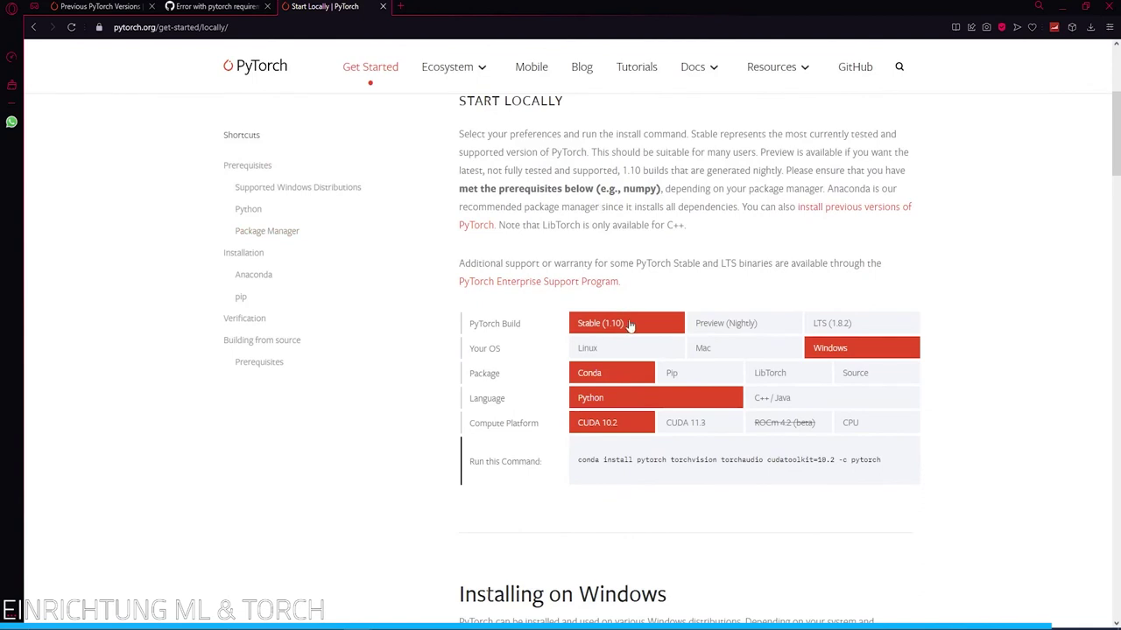
{"action": "left_click", "coordinate": [695, 380]}
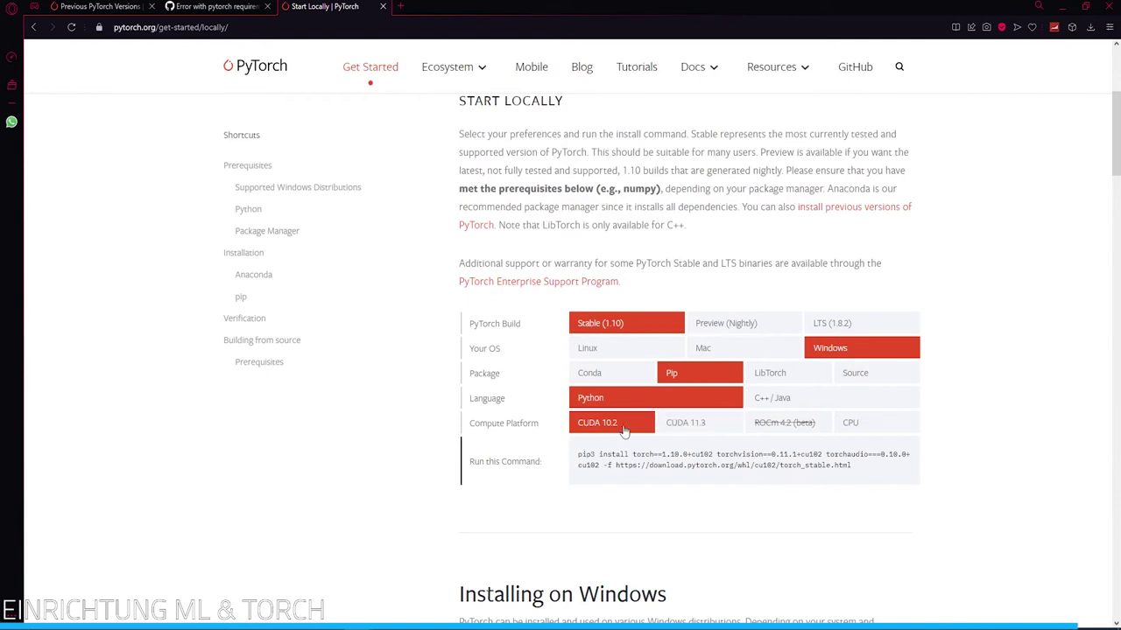
{"action": "scroll", "coordinate": [624, 431], "scroll_direction": "down", "scroll_amount": 2}
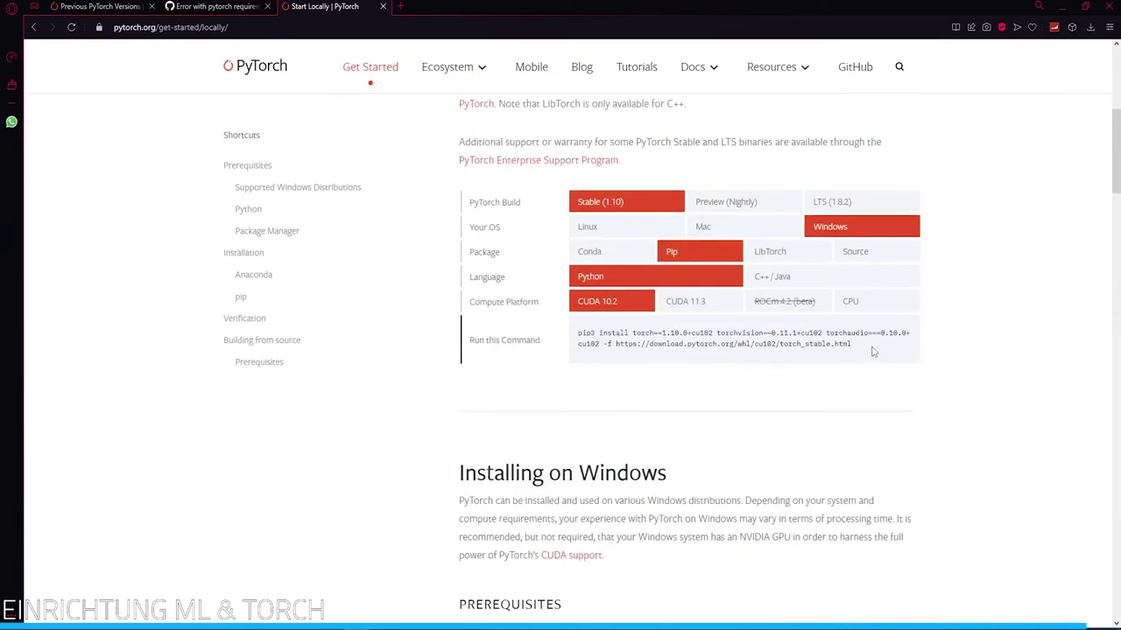
{"action": "left_click_drag", "start_coordinate": [873, 350], "coordinate": [574, 340]}
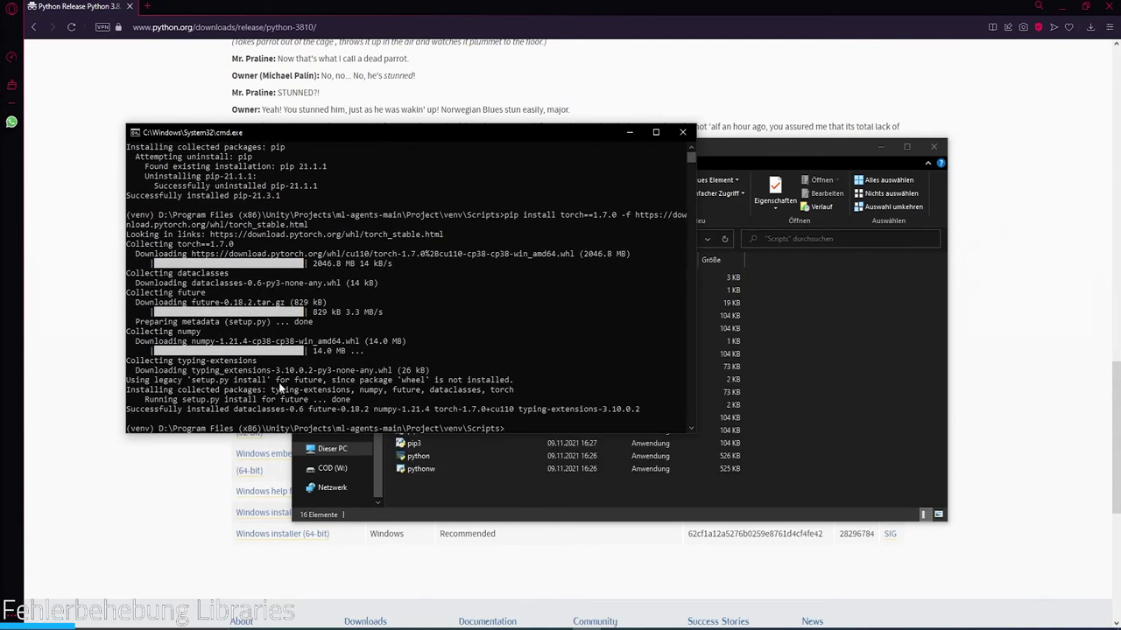
Step: Run pip install mlagents to install mlagents 0.27.0 into the venv
{"action": "type", "text": "pip install mlagents"}
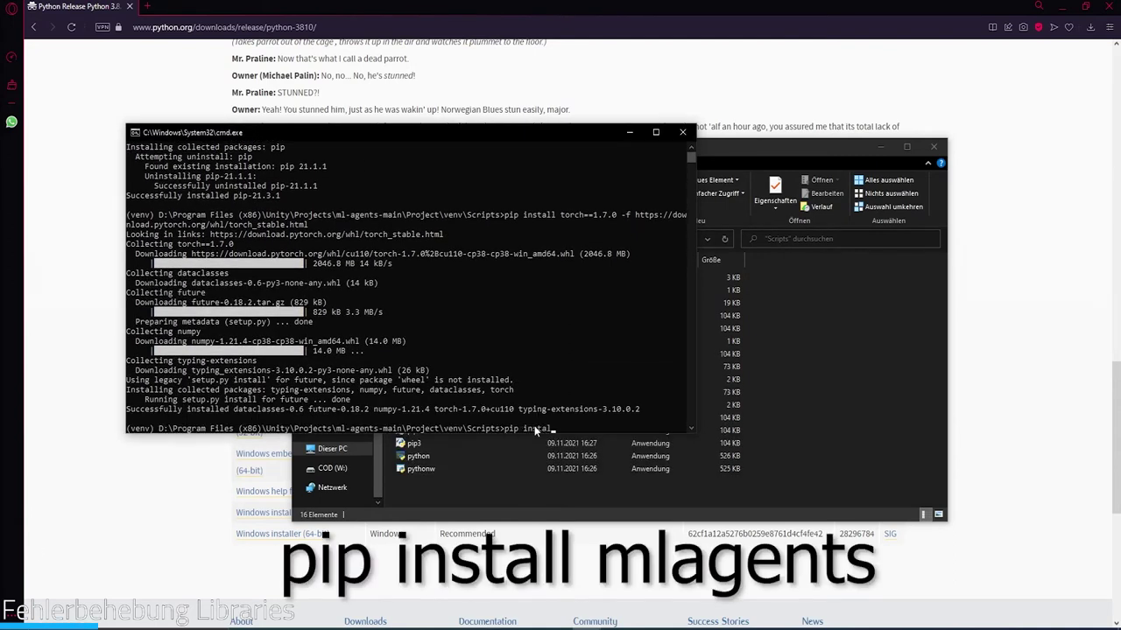
{"action": "key", "text": "Return"}
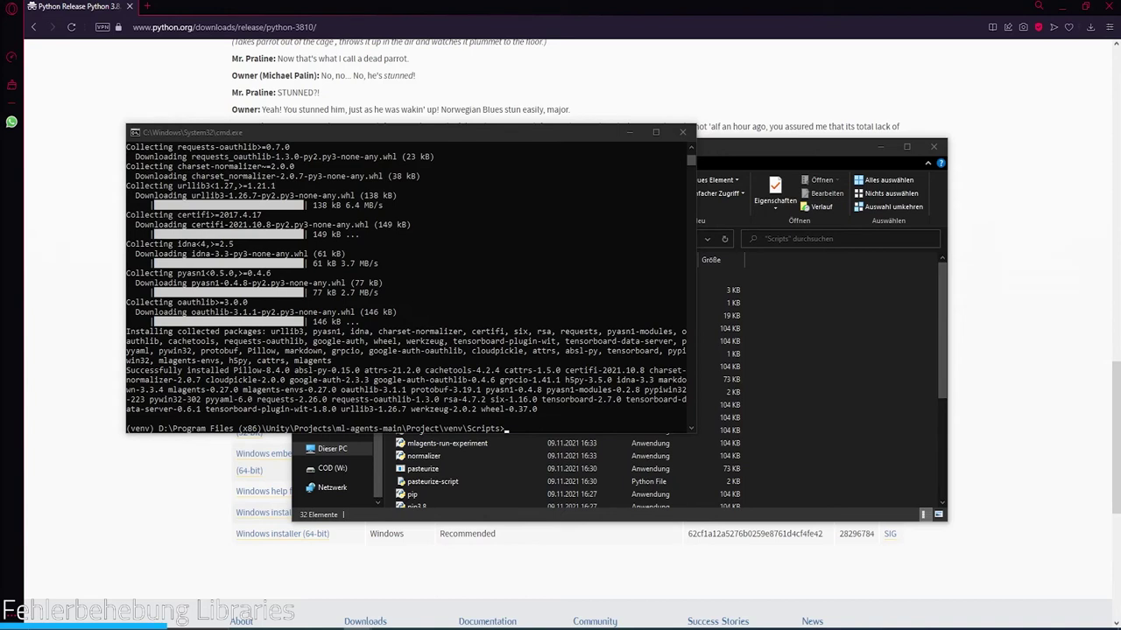
Step: Draft a pip install mlagents --use-feature=2020-resolver command, then clear it from the prompt
{"action": "left_click", "coordinate": [522, 431]}
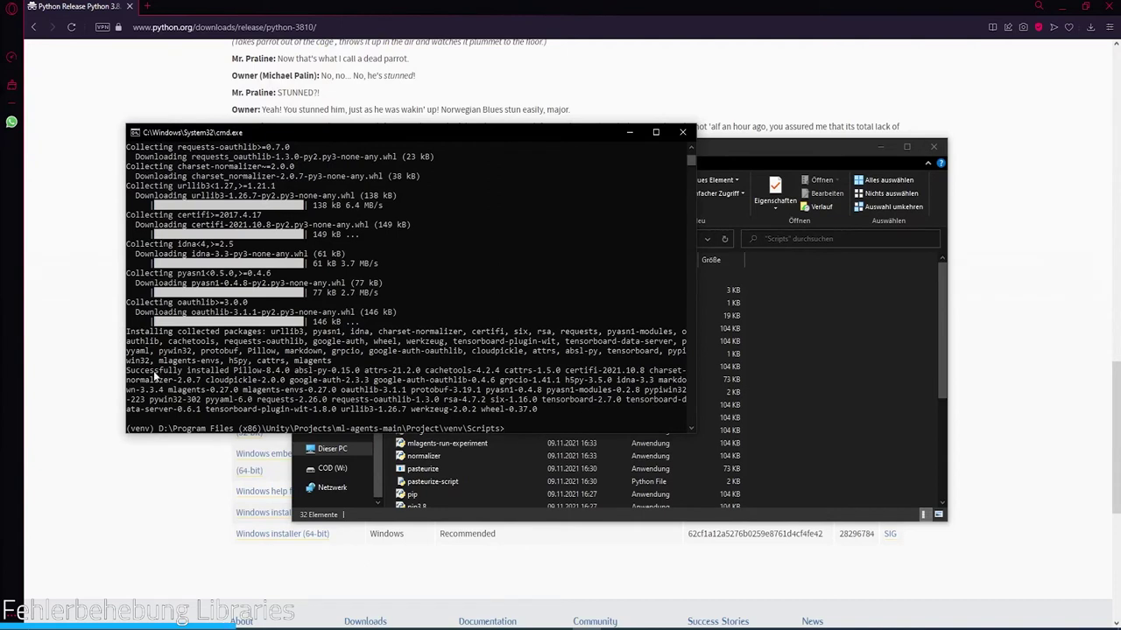
{"action": "left_click", "coordinate": [515, 430]}
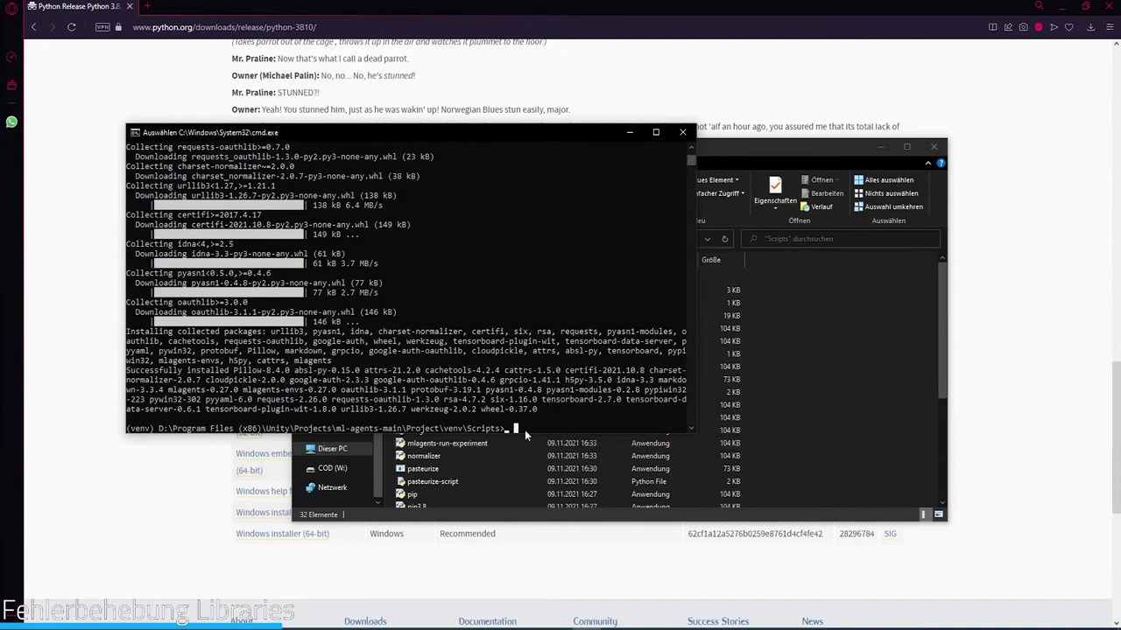
{"action": "type", "text": "pip install"}
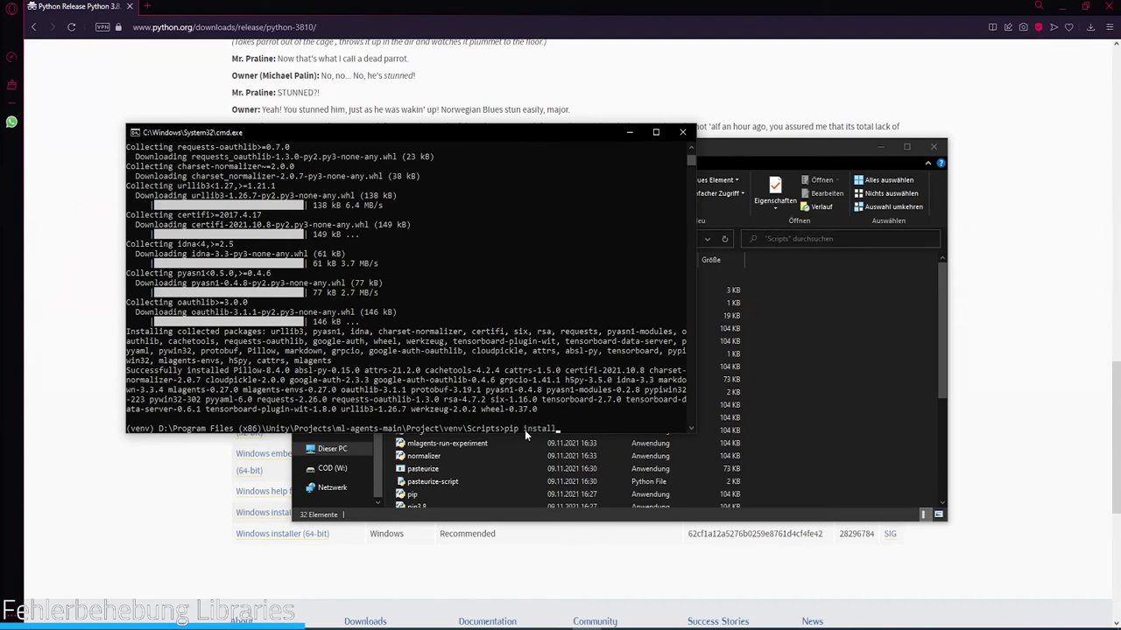
{"action": "type", "text": " mlagents"}
{"action": "type", "text": " --use"}
{"action": "type", "text": "-feature"}
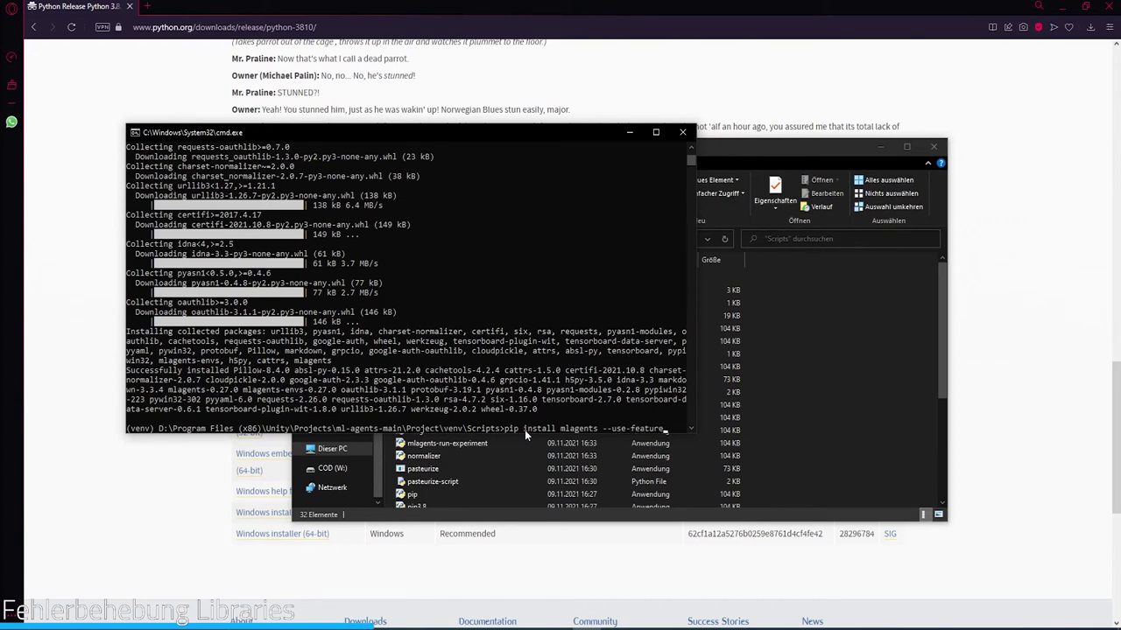
{"action": "type", "text": "-2"}
{"action": "key", "text": "BackSpace"}
{"action": "key", "text": "BackSpace"}
{"action": "type", "text": "=2020"}
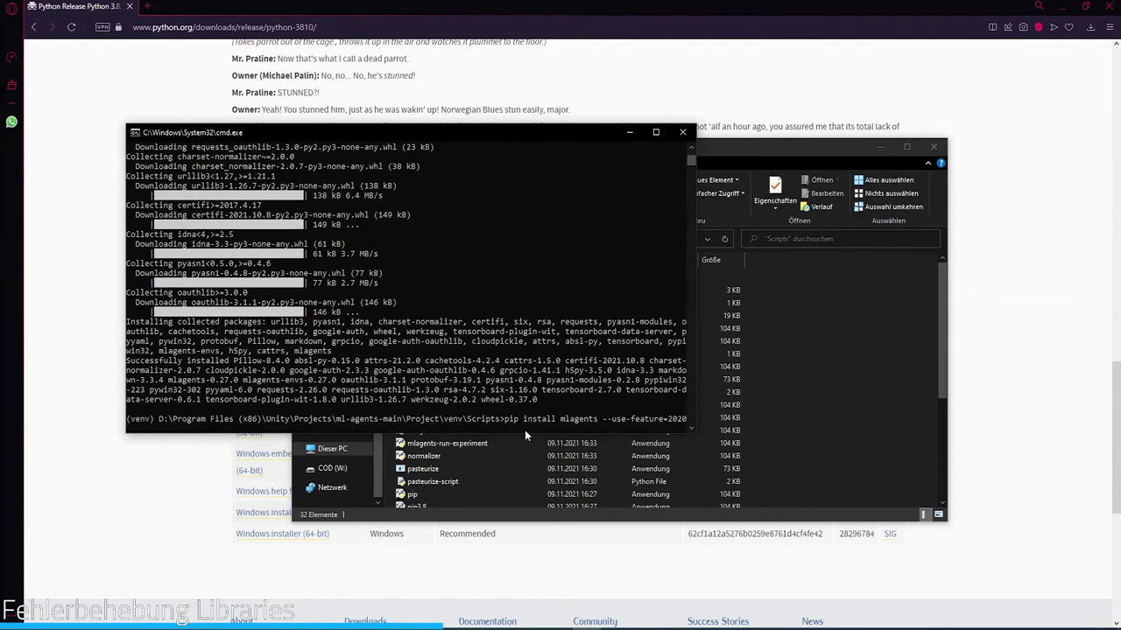
{"action": "type", "text": "-res"}
{"action": "type", "text": "olver"}
{"action": "key", "text": "BackSpace"}
{"action": "key", "text": "BackSpace"}
{"action": "key", "text": "BackSpace"}
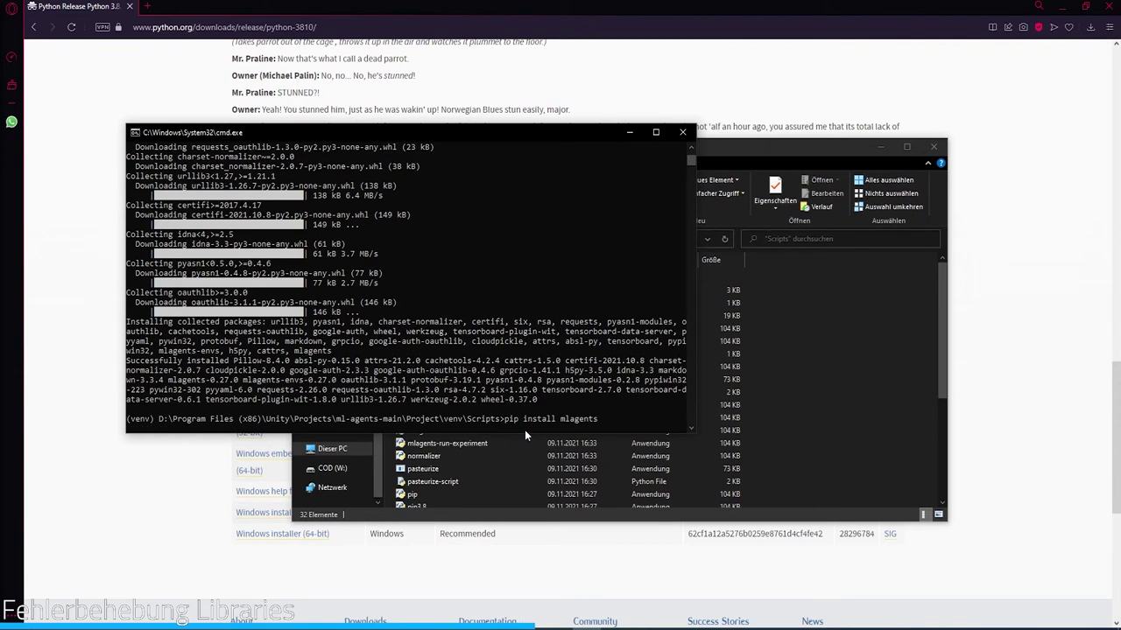
{"action": "key", "text": "BackSpace"}
{"action": "key", "text": "BackSpace"}
{"action": "key", "text": "BackSpace"}
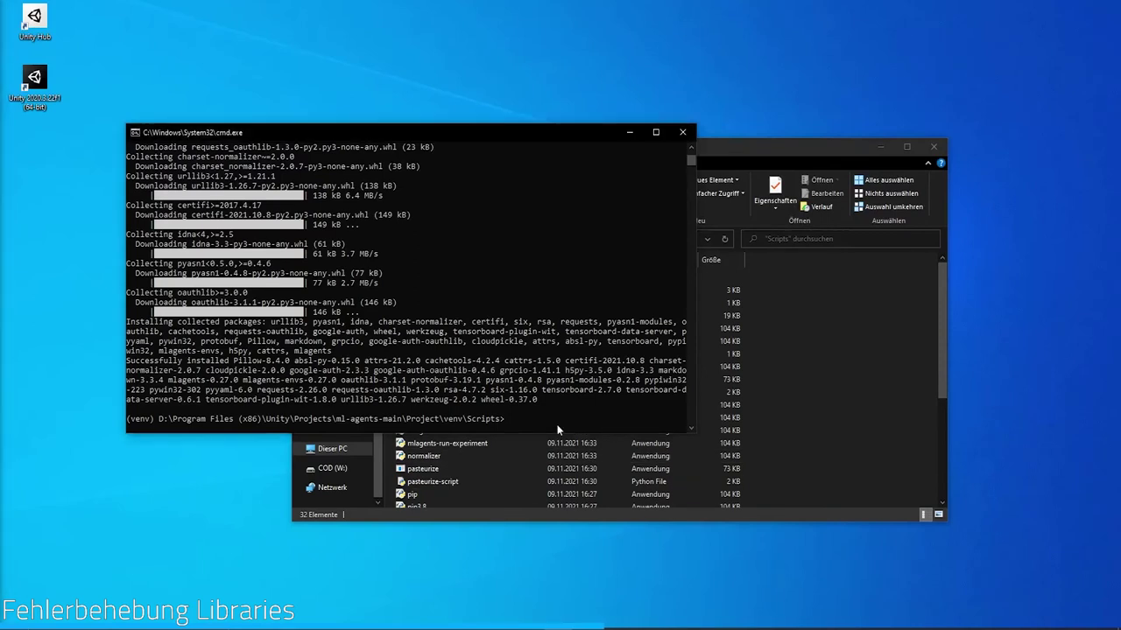
Step: Run mlagents-learn --help and scroll through its usage and options list
{"action": "type", "text": "mlagents-learn"}
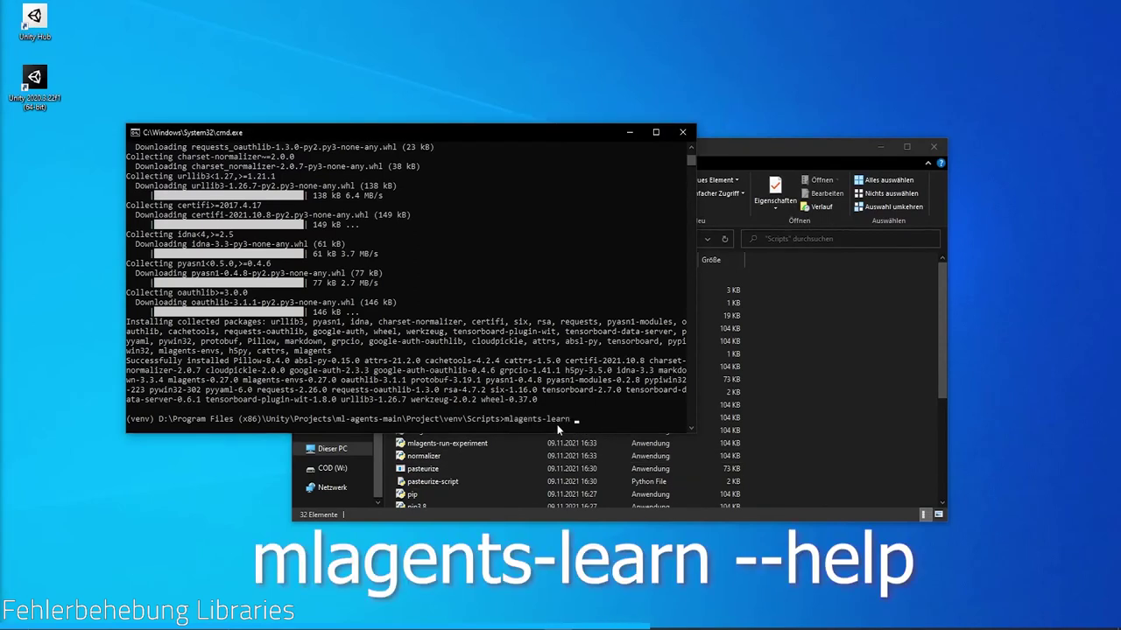
{"action": "type", "text": " --help"}
{"action": "key", "text": "Return"}
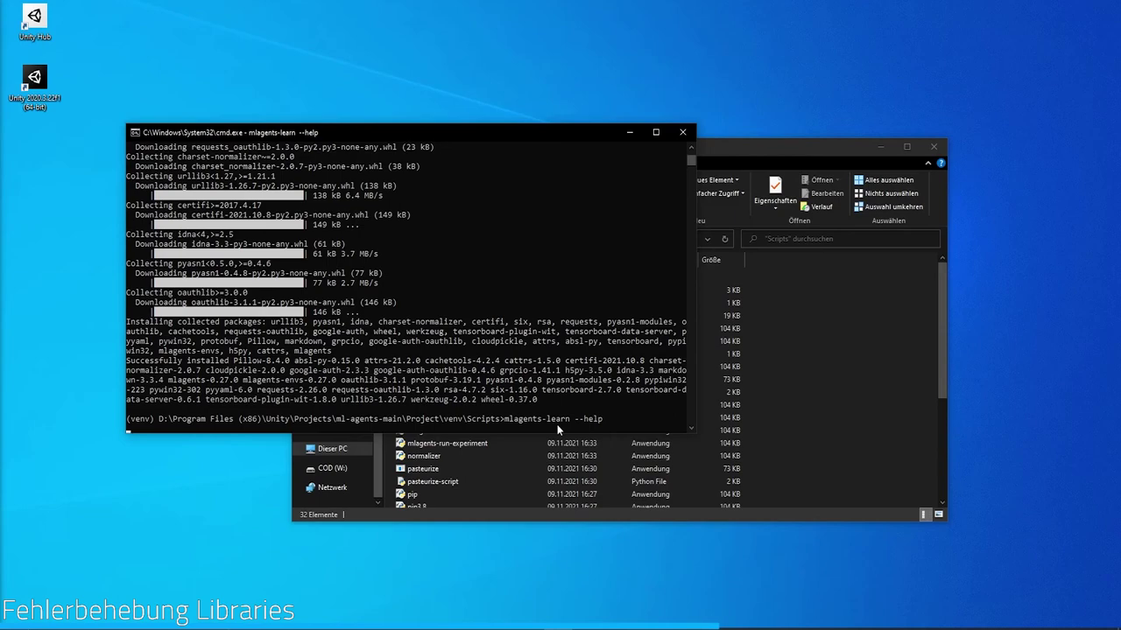
{"action": "scroll", "coordinate": [488, 398], "scroll_direction": "up", "scroll_amount": 3}
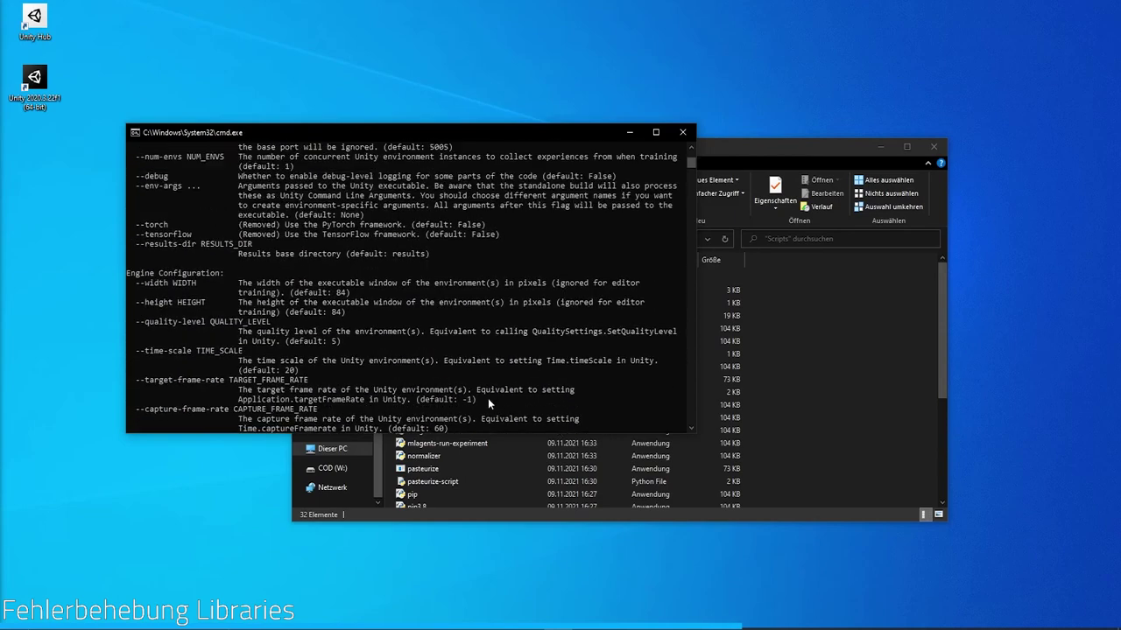
{"action": "scroll", "coordinate": [487, 399], "scroll_direction": "up", "scroll_amount": 8}
{"action": "scroll", "coordinate": [488, 399], "scroll_direction": "up", "scroll_amount": 8}
{"action": "scroll", "coordinate": [487, 398], "scroll_direction": "up", "scroll_amount": 4}
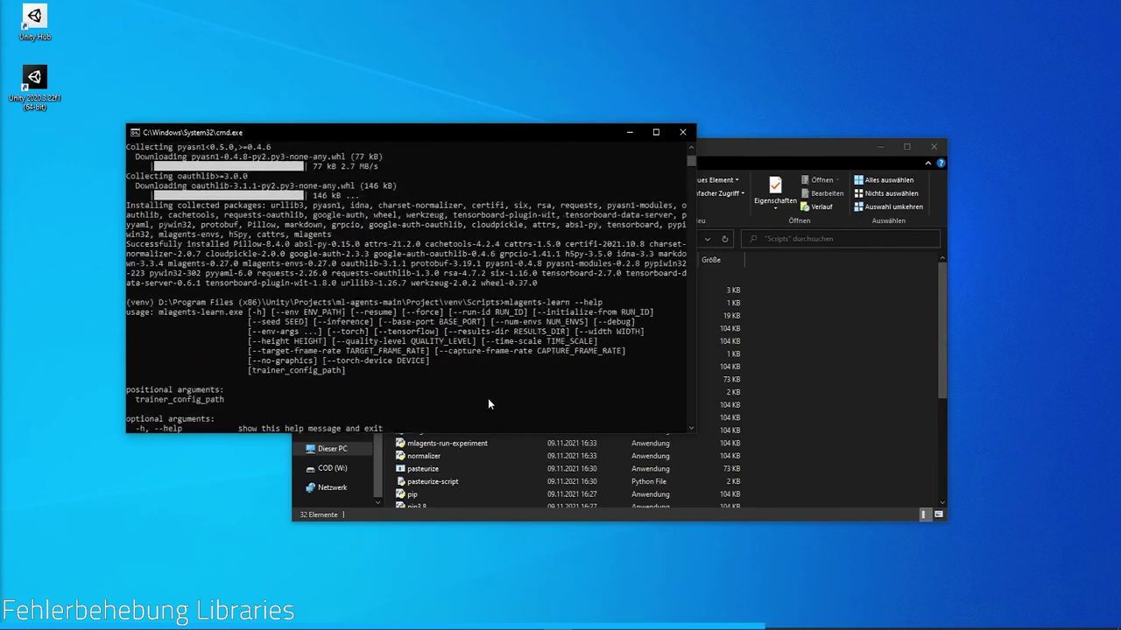
{"action": "scroll", "coordinate": [487, 400], "scroll_direction": "up", "scroll_amount": 5}
{"action": "scroll", "coordinate": [488, 399], "scroll_direction": "down", "scroll_amount": 8}
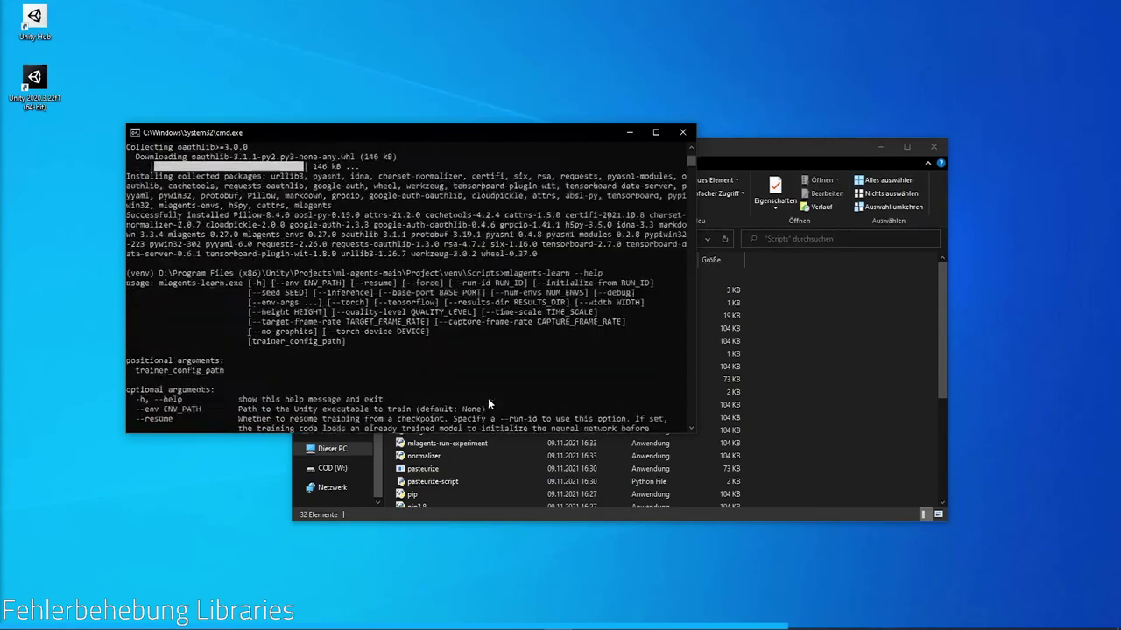
{"action": "scroll", "coordinate": [487, 399], "scroll_direction": "down", "scroll_amount": 2}
{"action": "scroll", "coordinate": [488, 398], "scroll_direction": "down", "scroll_amount": 5}
{"action": "scroll", "coordinate": [488, 399], "scroll_direction": "down", "scroll_amount": 5}
{"action": "scroll", "coordinate": [487, 399], "scroll_direction": "down", "scroll_amount": 5}
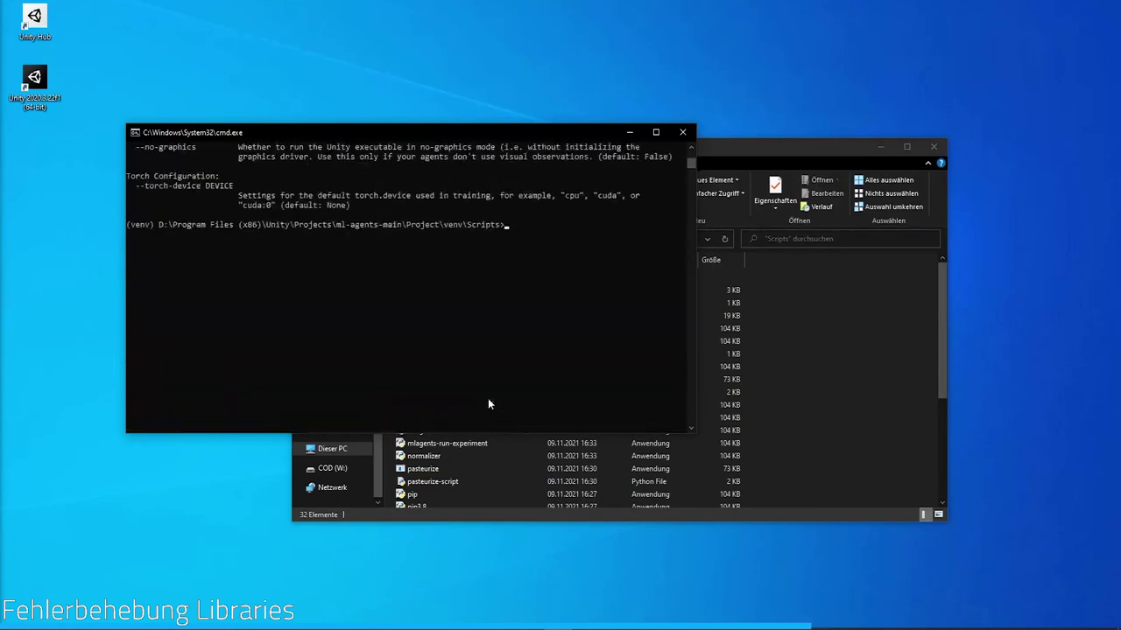
{"action": "scroll", "coordinate": [488, 398], "scroll_direction": "down", "scroll_amount": 4}
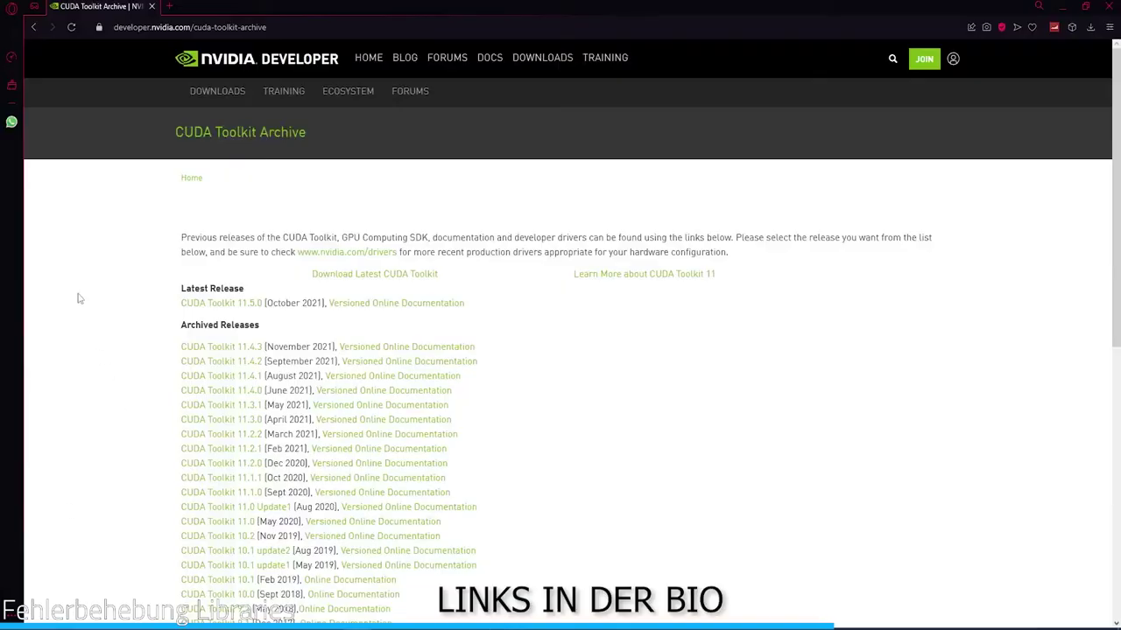
Step: Scroll through the CUDA Toolkit Archive's list of older CUDA releases
{"action": "scroll", "coordinate": [154, 224], "scroll_direction": "down", "scroll_amount": 2}
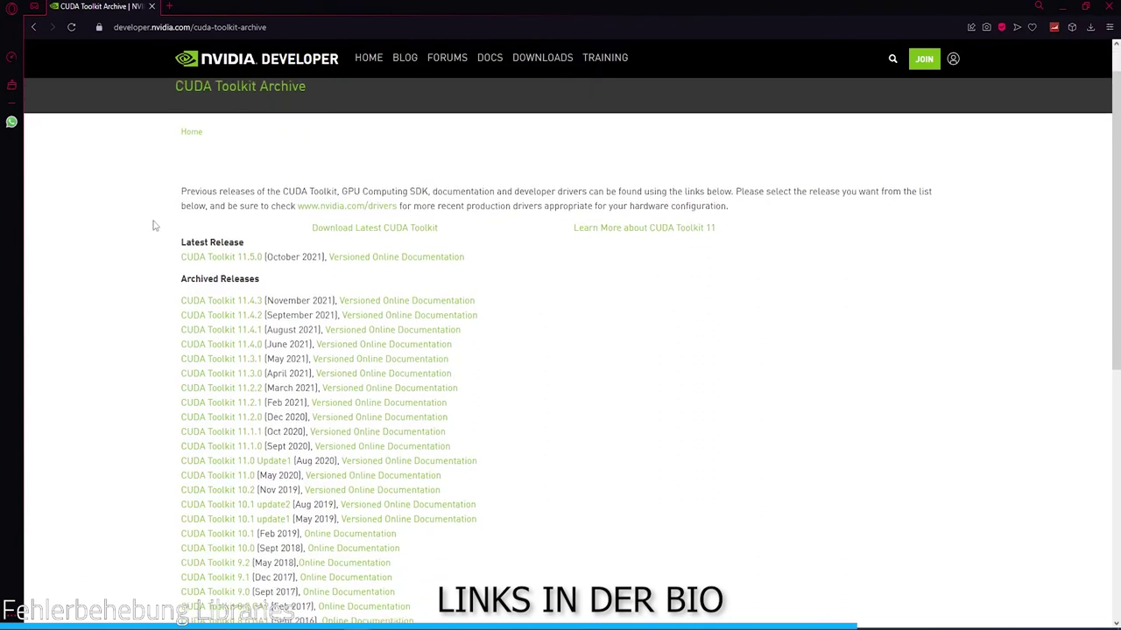
{"action": "scroll", "coordinate": [154, 226], "scroll_direction": "down", "scroll_amount": 1}
{"action": "scroll", "coordinate": [153, 226], "scroll_direction": "down", "scroll_amount": 1}
{"action": "scroll", "coordinate": [153, 225], "scroll_direction": "down", "scroll_amount": 2}
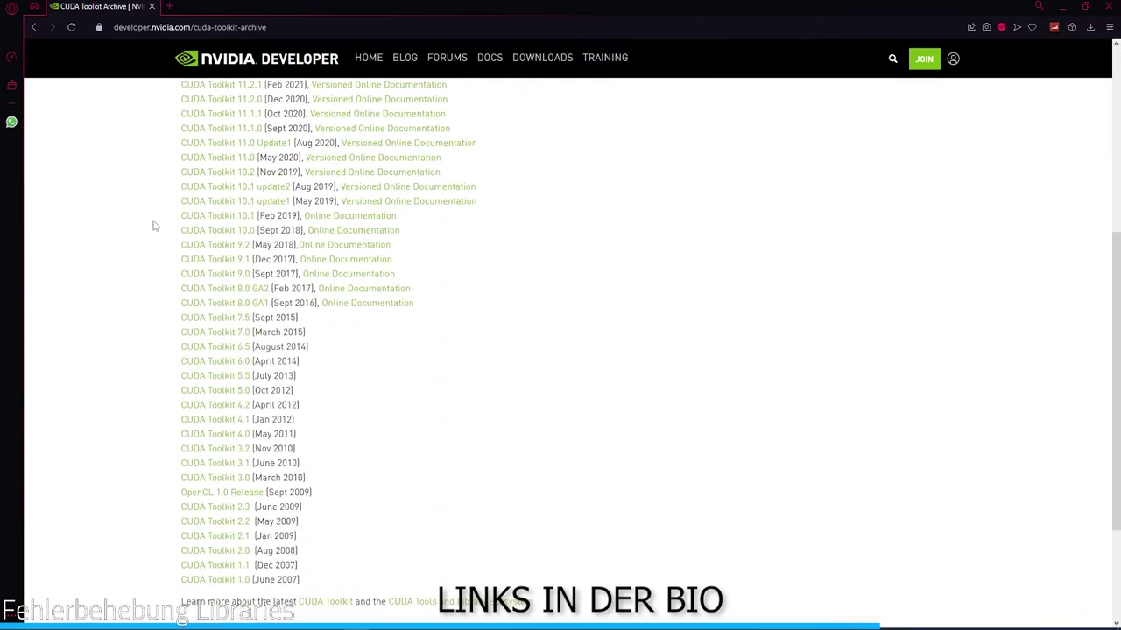
{"action": "scroll", "coordinate": [154, 226], "scroll_direction": "down", "scroll_amount": 1}
{"action": "scroll", "coordinate": [222, 231], "scroll_direction": "up", "scroll_amount": 3}
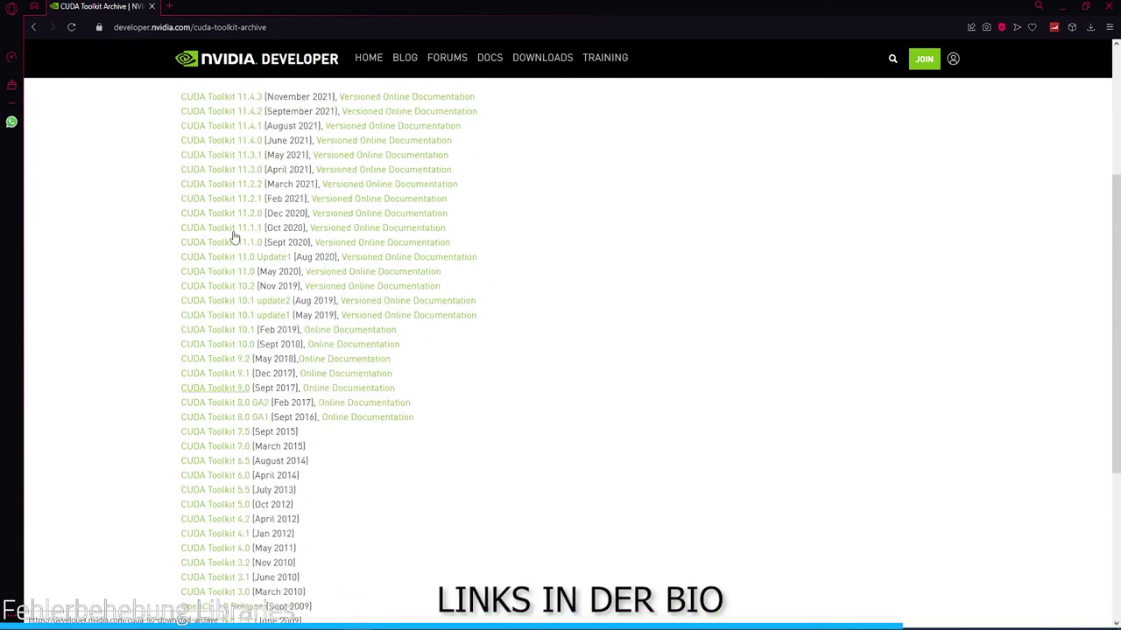
{"action": "scroll", "coordinate": [233, 233], "scroll_direction": "up", "scroll_amount": 3}
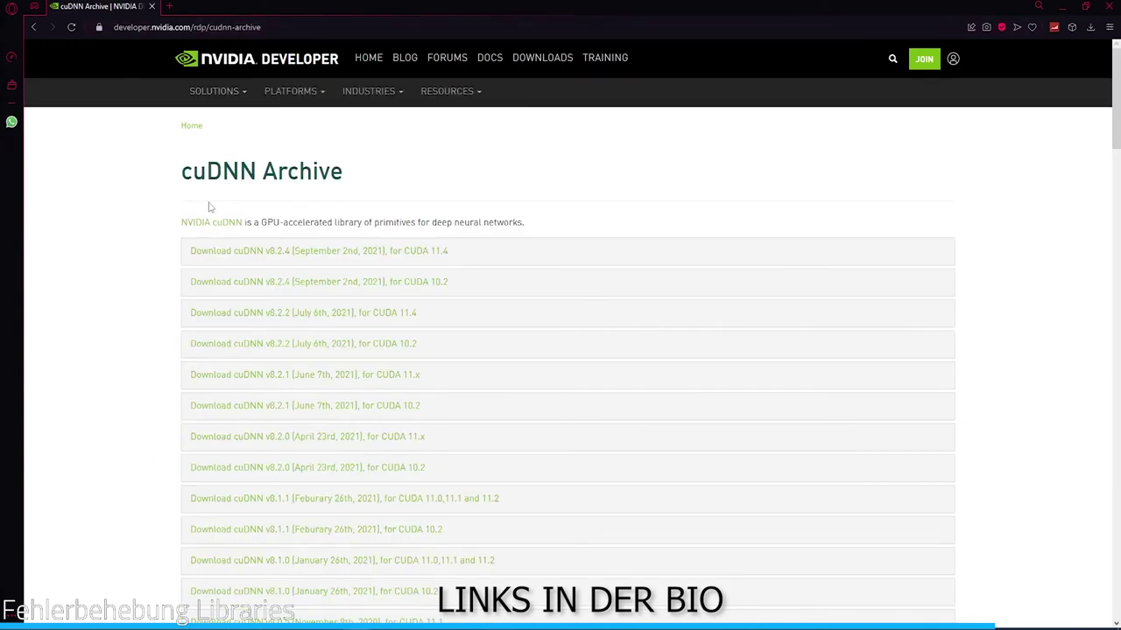
Step: Scroll down the cuDNN Archive's download list for each CUDA version
{"action": "scroll", "coordinate": [243, 247], "scroll_direction": "down", "scroll_amount": 2}
{"action": "scroll", "coordinate": [268, 413], "scroll_direction": "down", "scroll_amount": 3}
{"action": "scroll", "coordinate": [268, 412], "scroll_direction": "down", "scroll_amount": 1}
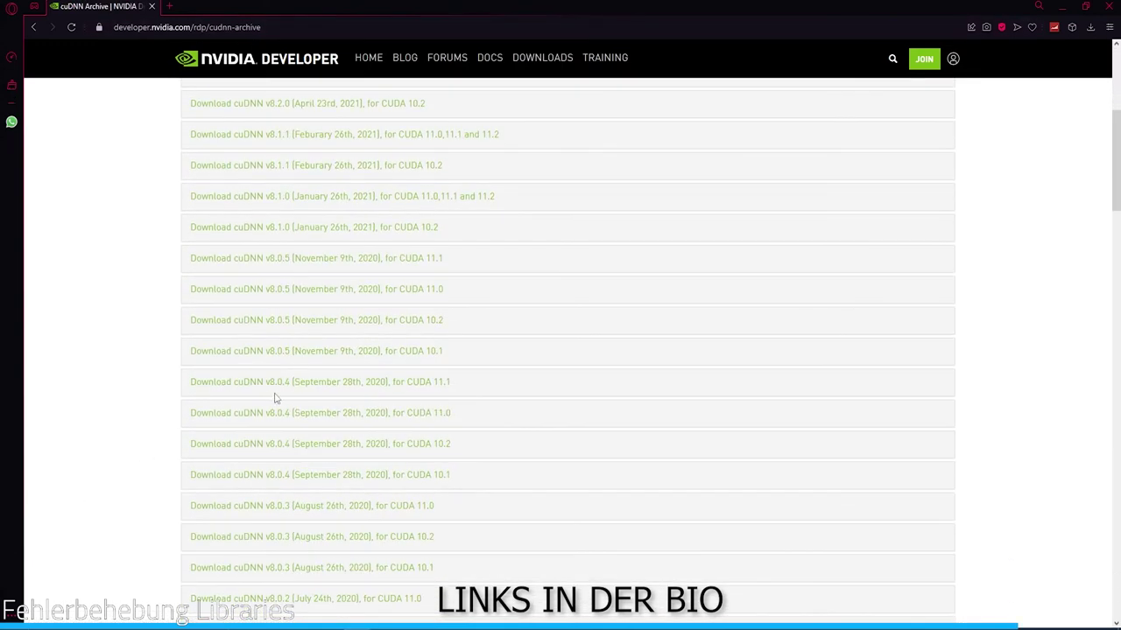
{"action": "scroll", "coordinate": [264, 414], "scroll_direction": "down", "scroll_amount": 2}
{"action": "scroll", "coordinate": [263, 419], "scroll_direction": "down", "scroll_amount": 2}
{"action": "scroll", "coordinate": [258, 428], "scroll_direction": "down", "scroll_amount": 2}
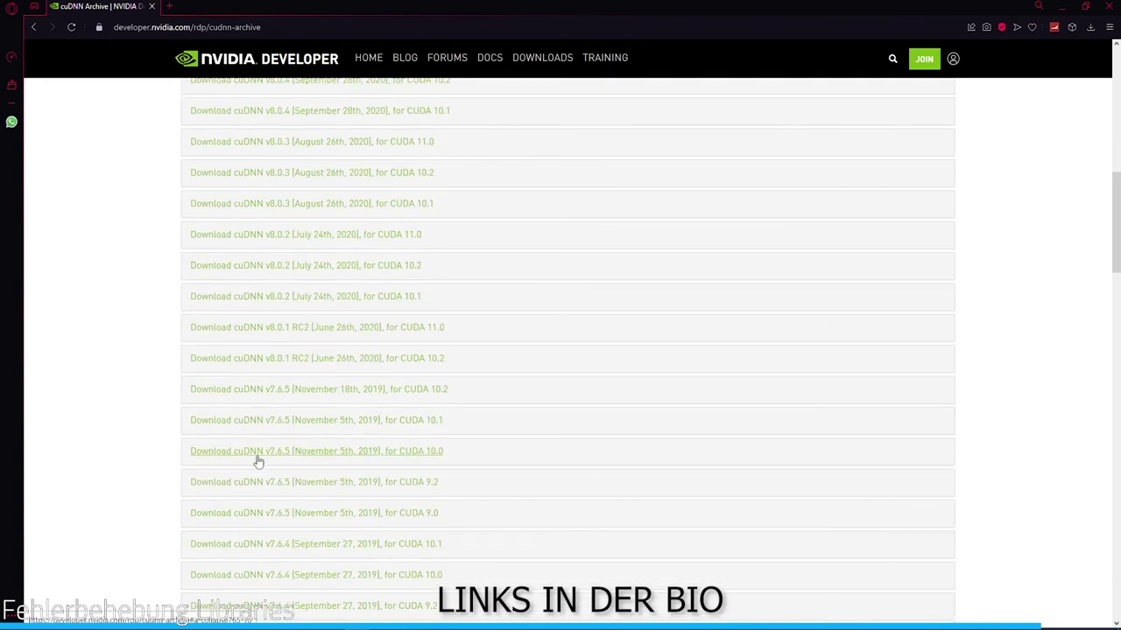
{"action": "scroll", "coordinate": [257, 459], "scroll_direction": "down", "scroll_amount": 2}
{"action": "scroll", "coordinate": [251, 495], "scroll_direction": "down", "scroll_amount": 2}
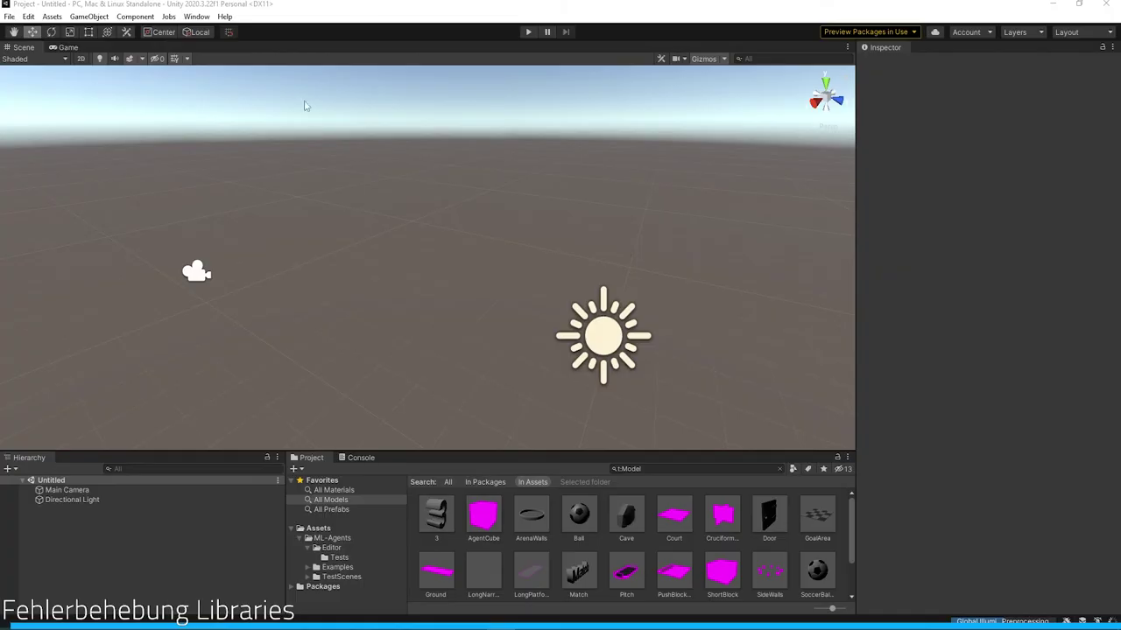
Step: Confirm ML Agents 2.1.0-exp.1 and ML Agents Extensions 0.5.0-preview in Package Manager, then close it
{"action": "left_click", "coordinate": [201, 17]}
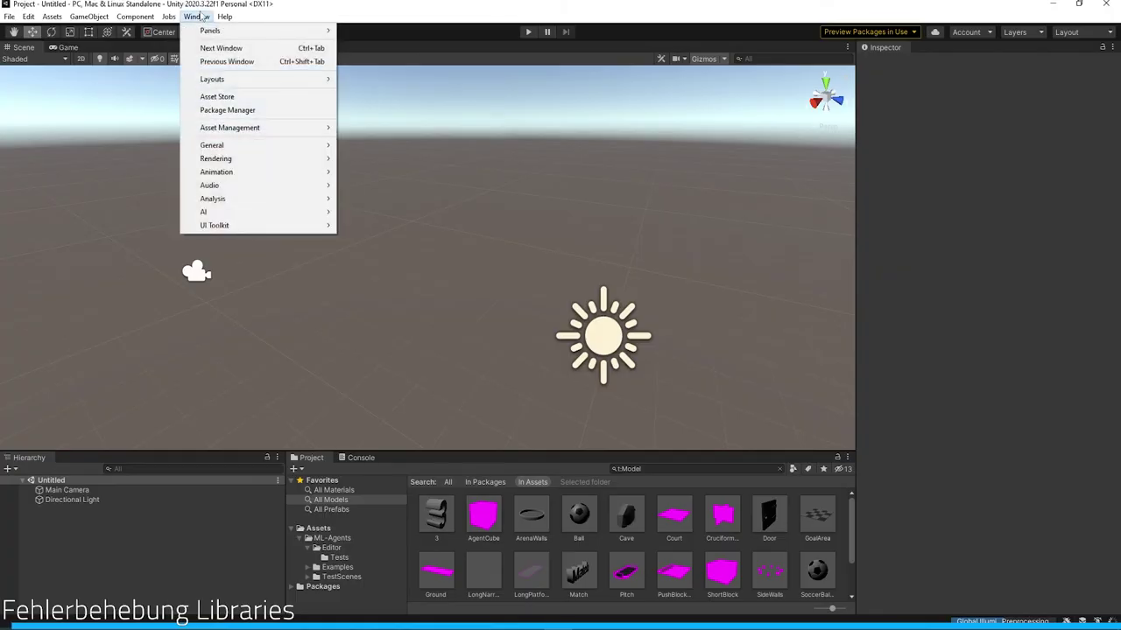
{"action": "left_click", "coordinate": [263, 109]}
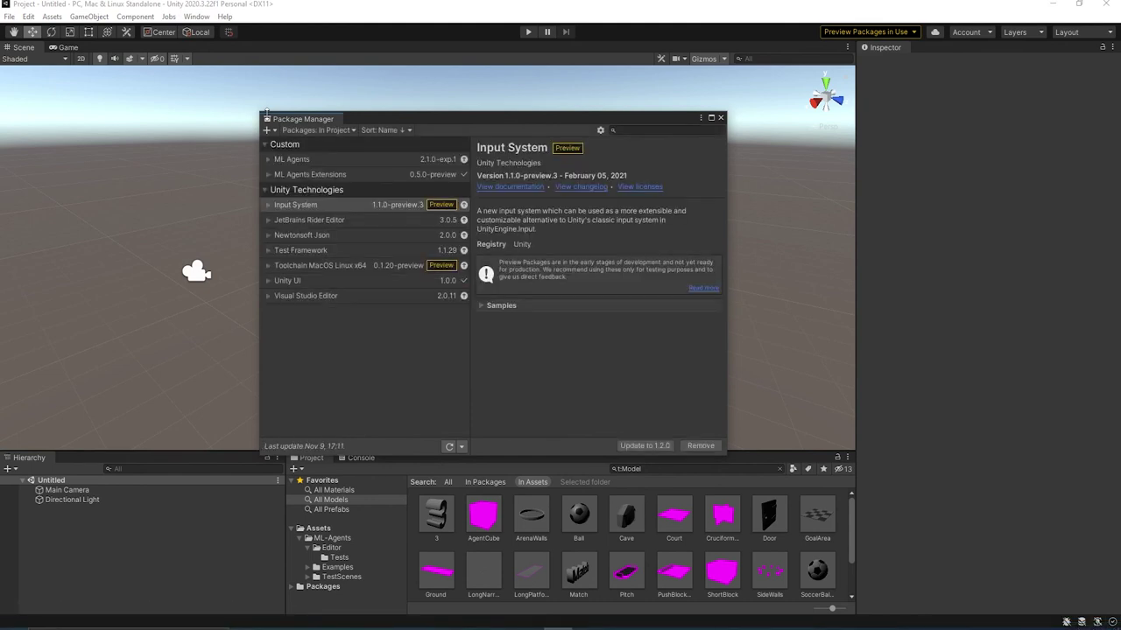
{"action": "left_click", "coordinate": [323, 161]}
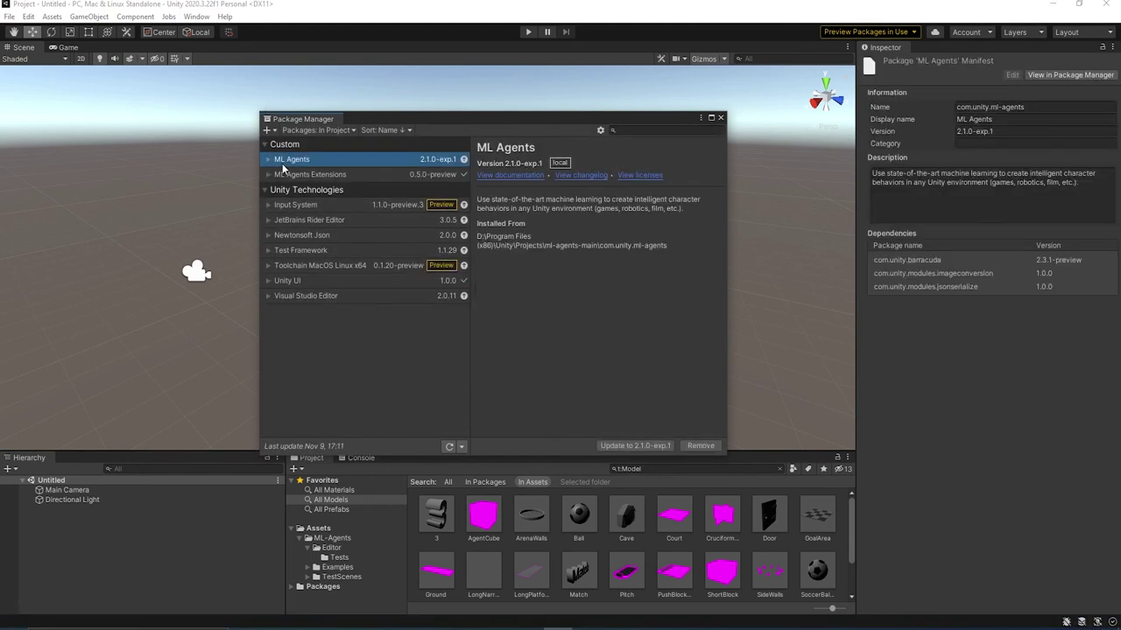
{"action": "left_click", "coordinate": [315, 175]}
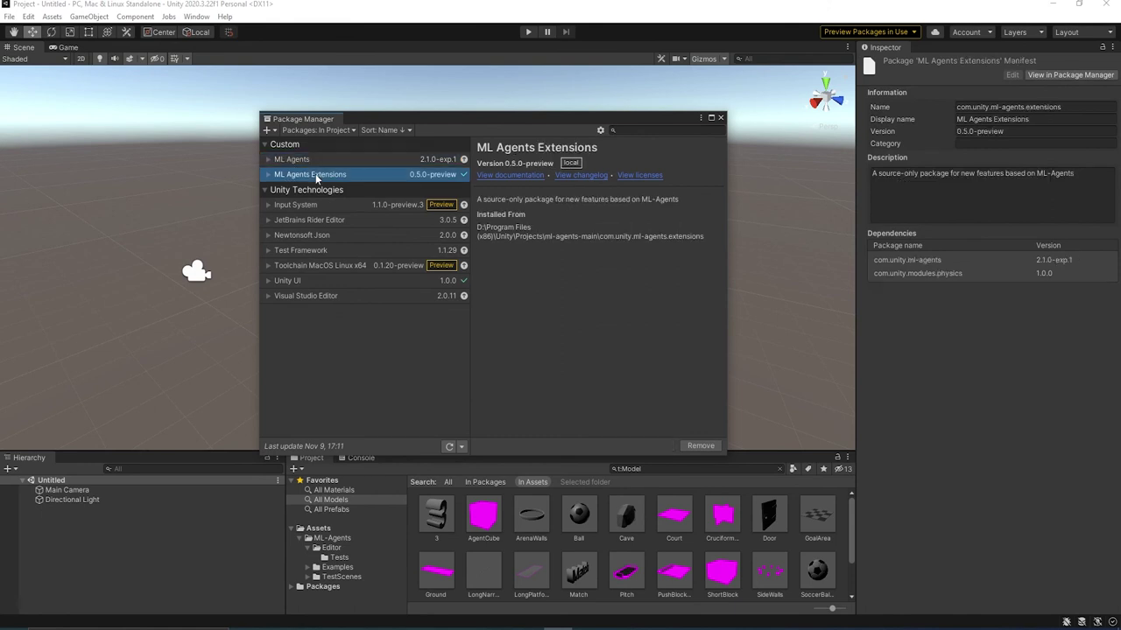
{"action": "left_click", "coordinate": [721, 119]}
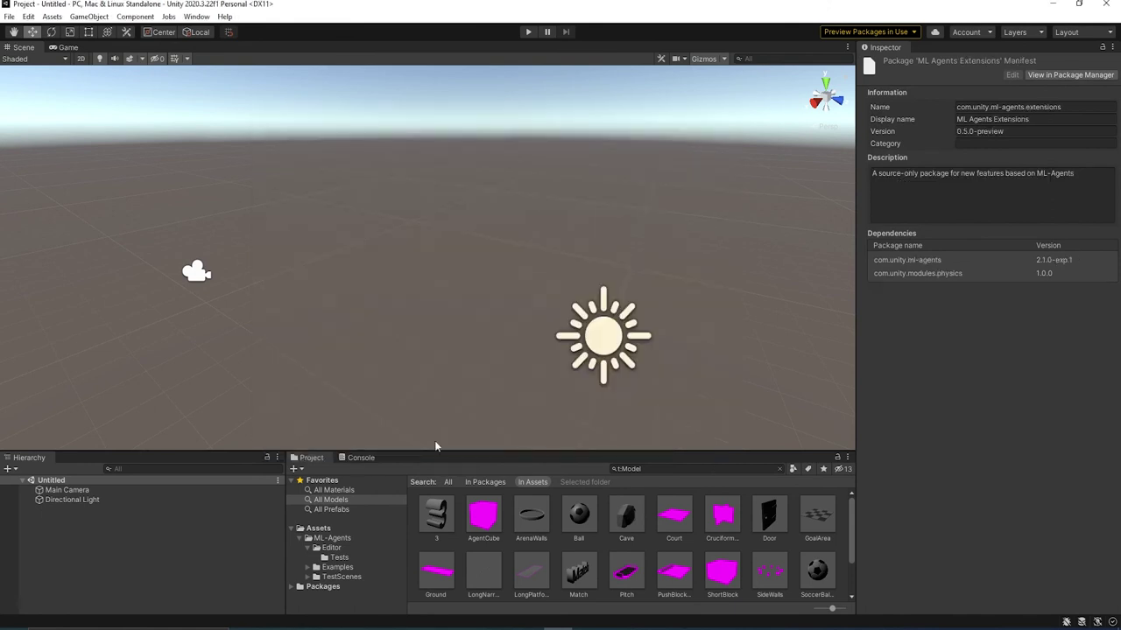
Step: Browse to Assets > ML-Agents > Examples > Basic > Scenes and open the Basic scene
{"action": "left_click", "coordinate": [307, 547]}
{"action": "left_click", "coordinate": [323, 576]}
{"action": "left_click", "coordinate": [307, 558]}
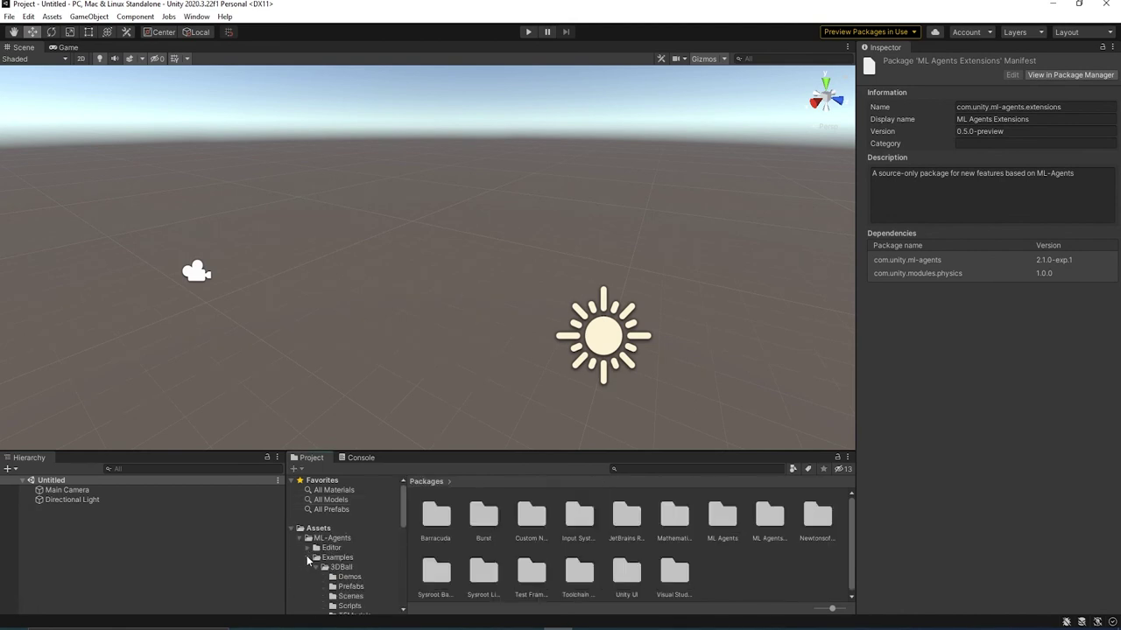
{"action": "scroll", "coordinate": [306, 555], "scroll_direction": "down", "scroll_amount": 2}
{"action": "left_click", "coordinate": [316, 532]}
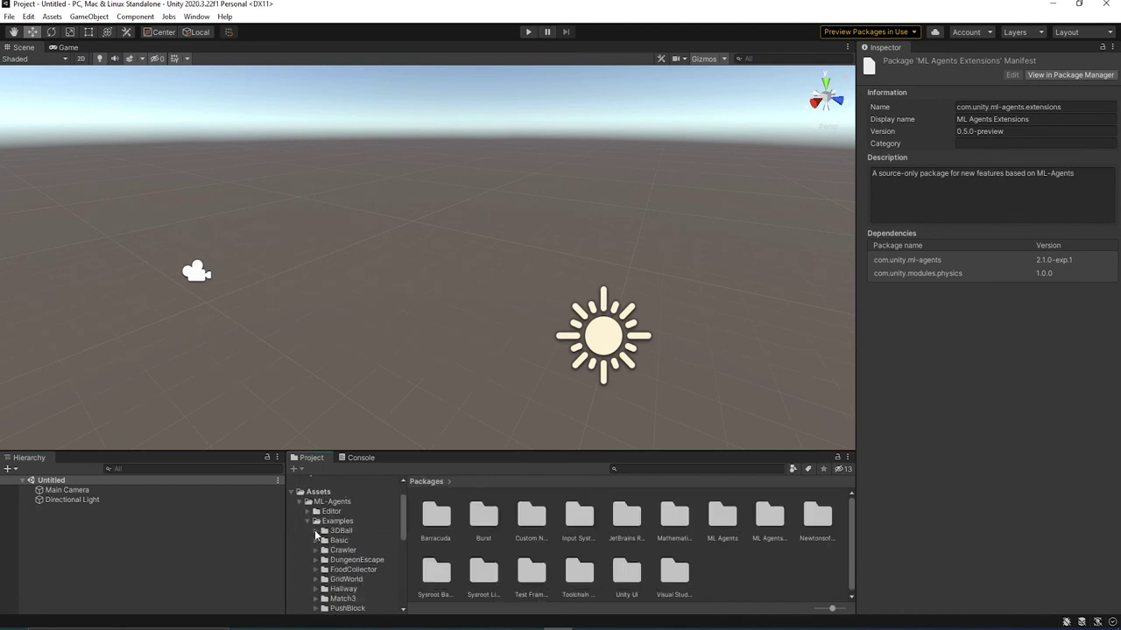
{"action": "scroll", "coordinate": [316, 534], "scroll_direction": "down", "scroll_amount": 2}
{"action": "left_click", "coordinate": [316, 505]}
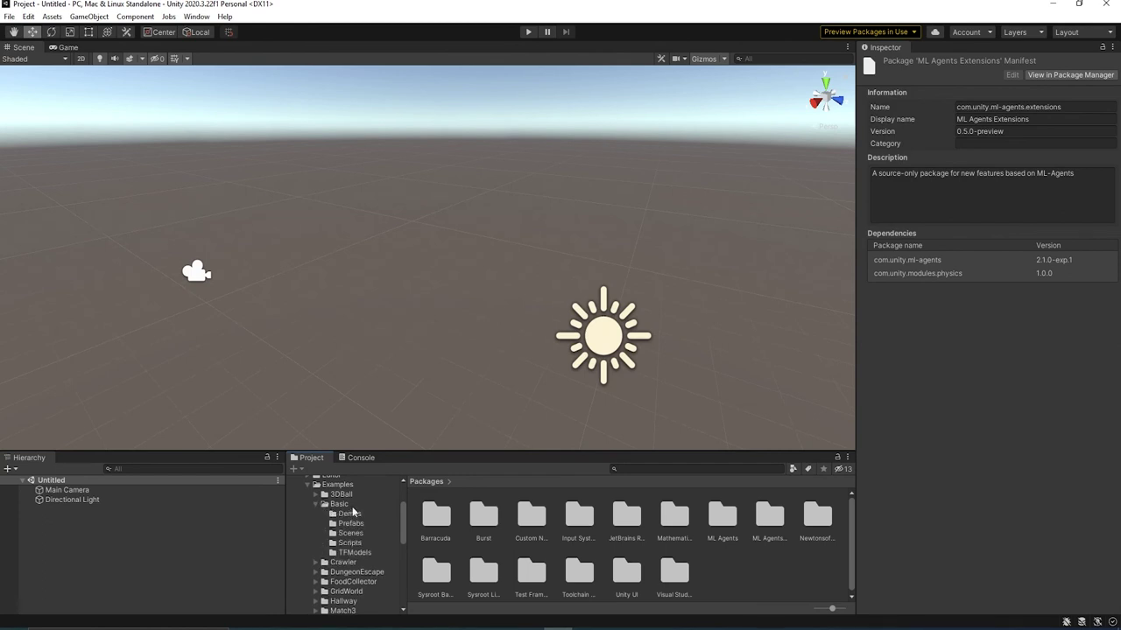
{"action": "left_click", "coordinate": [354, 515]}
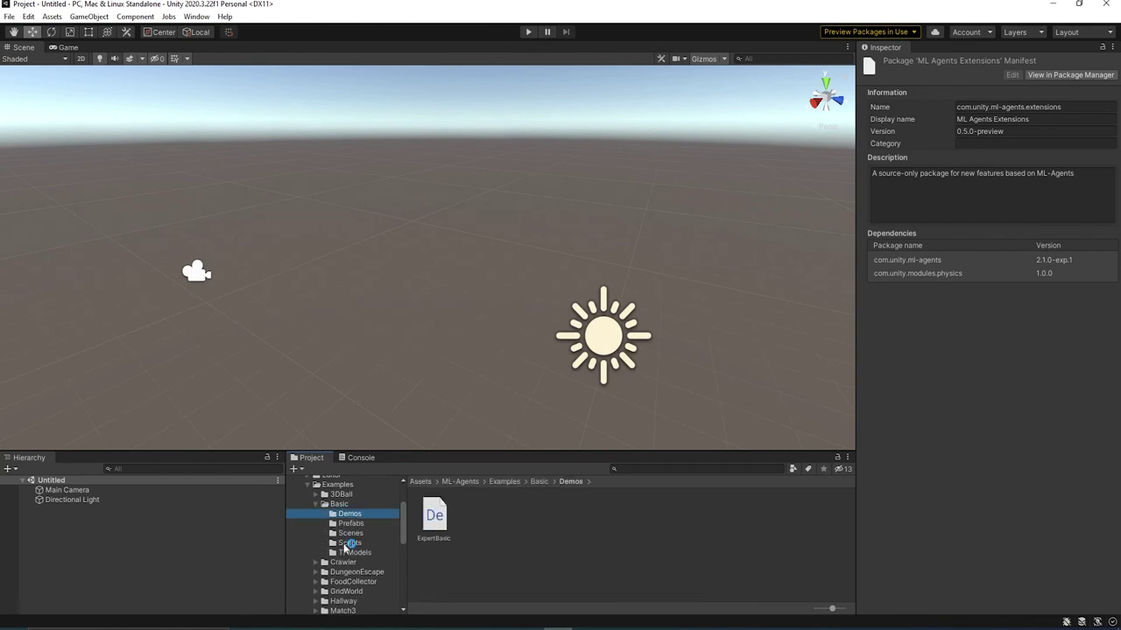
{"action": "left_click", "coordinate": [350, 533]}
{"action": "double_click", "coordinate": [429, 516]}
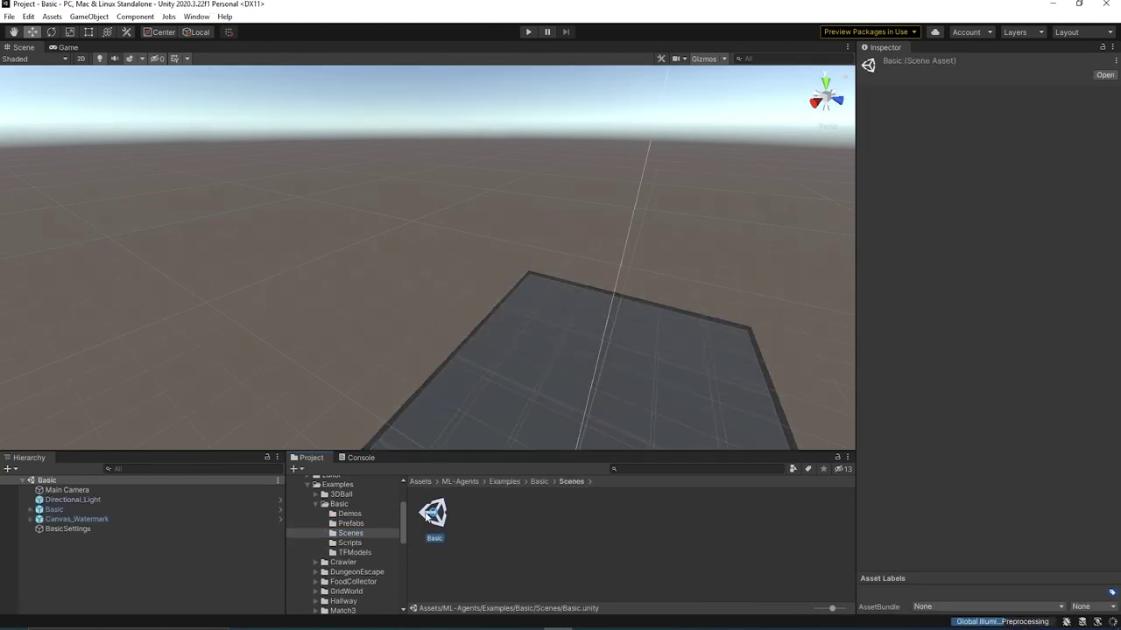
Step: Orbit and zoom the Scene view close to the blue agent cube on its platform, then deselect
{"action": "mouse_move", "coordinate": [467, 322]}
{"action": "left_mouse_down", "text": "alt"}
{"action": "mouse_move", "coordinate": [350, 323]}
{"action": "mouse_move", "coordinate": [595, 317]}
{"action": "left_mouse_up", "text": "alt"}
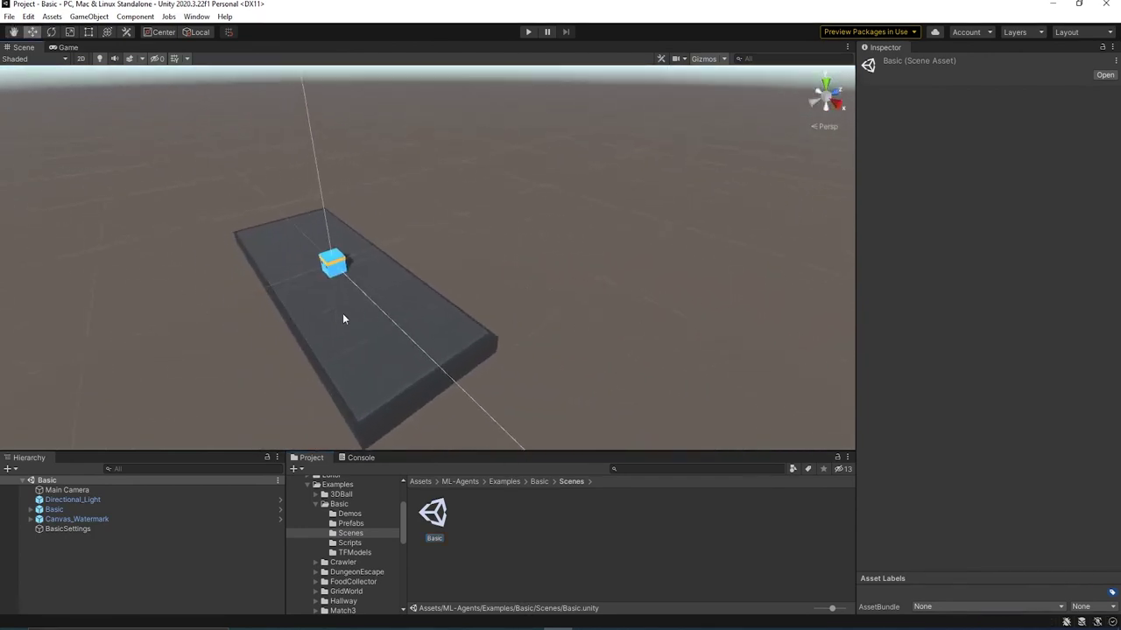
{"action": "mouse_move", "coordinate": [354, 316]}
{"action": "left_mouse_down", "text": "alt"}
{"action": "mouse_move", "coordinate": [426, 313]}
{"action": "mouse_move", "coordinate": [403, 353]}
{"action": "mouse_move", "coordinate": [453, 352]}
{"action": "mouse_move", "coordinate": [436, 359]}
{"action": "left_mouse_up", "text": "alt"}
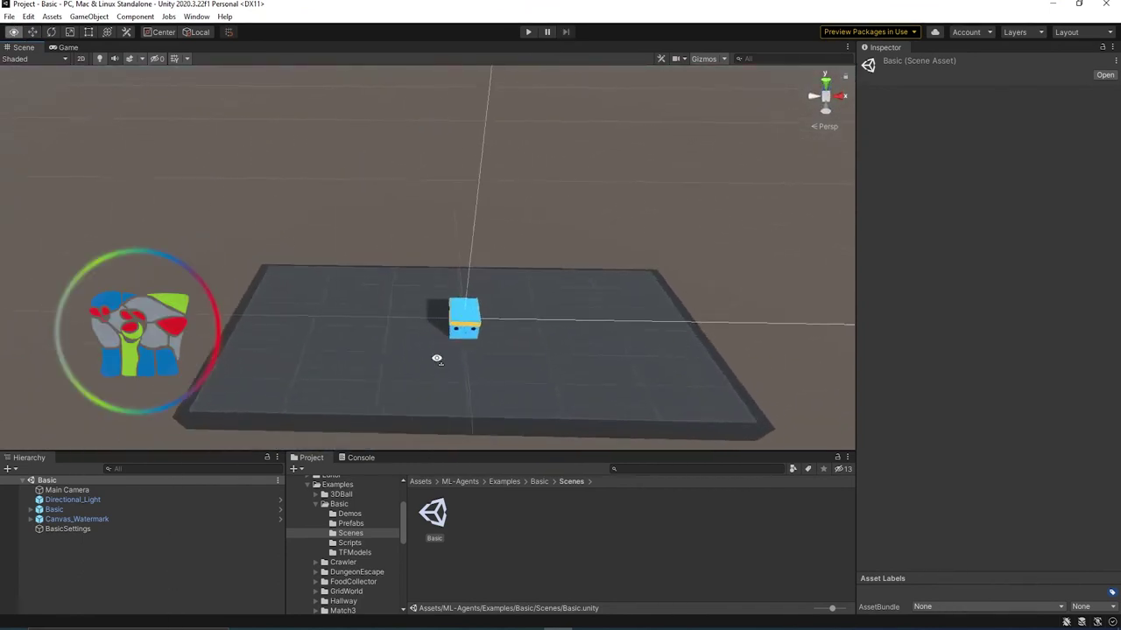
{"action": "scroll", "coordinate": [433, 377], "scroll_direction": "up", "scroll_amount": 6}
{"action": "scroll", "coordinate": [455, 354], "scroll_direction": "down", "scroll_amount": 3}
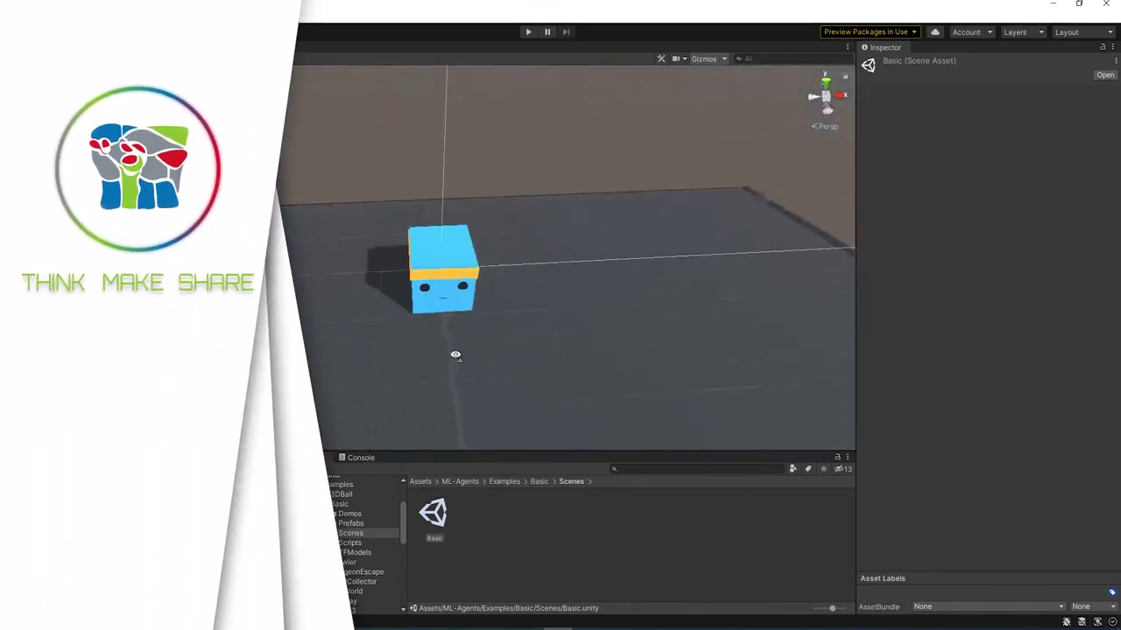
{"action": "left_click_drag", "start_coordinate": [455, 355], "coordinate": [452, 273], "text": "alt"}
{"action": "scroll", "coordinate": [452, 339], "scroll_direction": "down", "scroll_amount": 1}
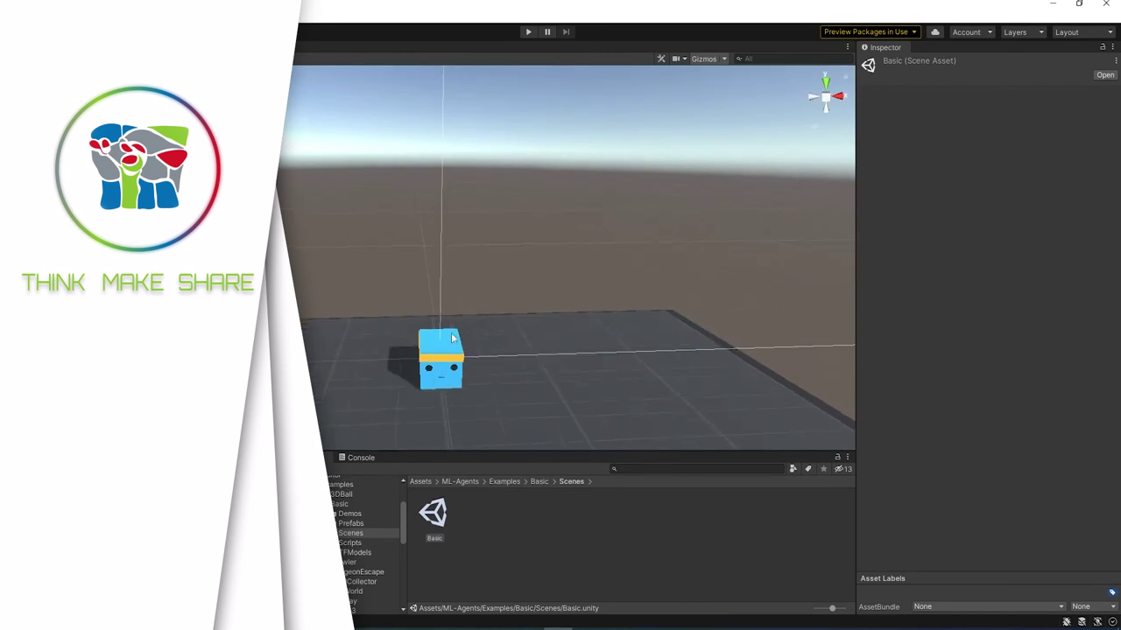
{"action": "left_click_drag", "start_coordinate": [452, 339], "coordinate": [418, 224], "text": "alt"}
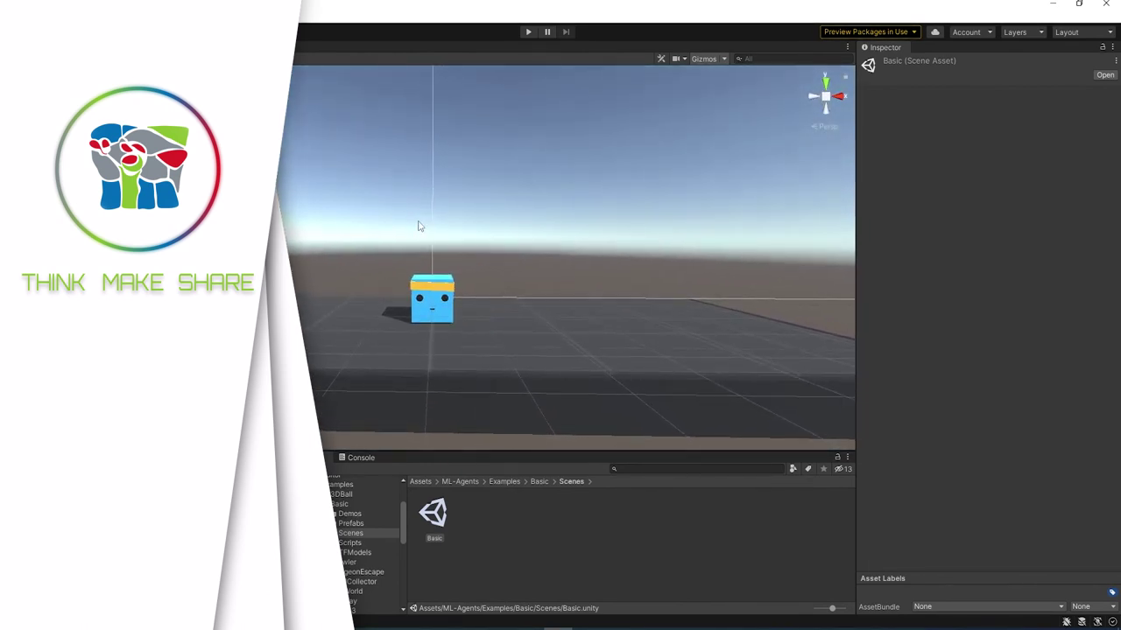
{"action": "left_click", "coordinate": [417, 226]}
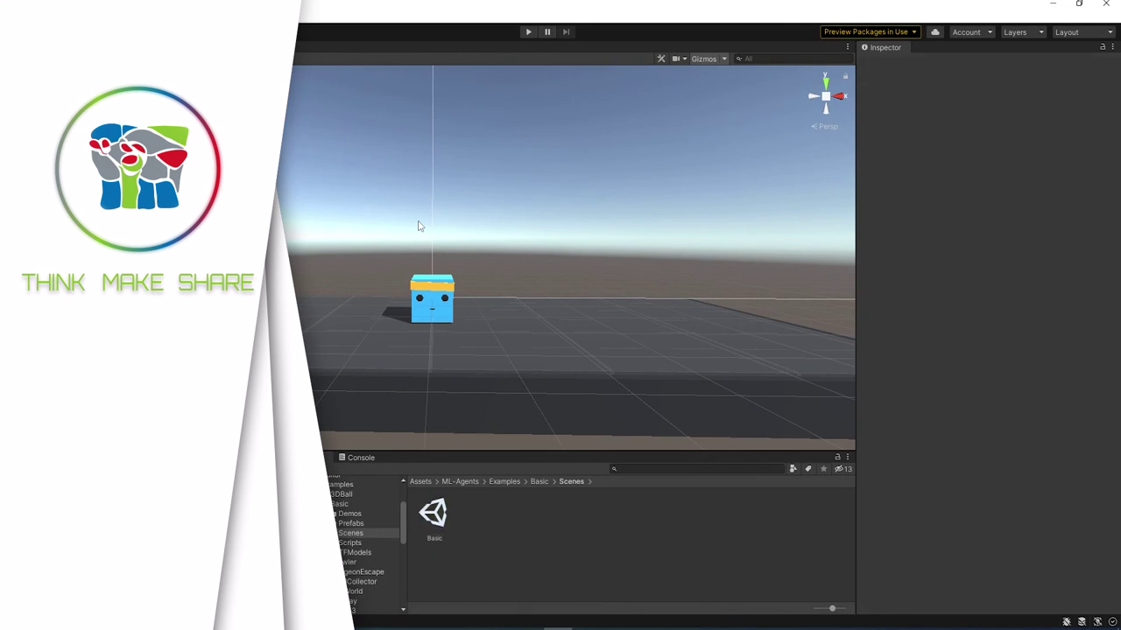